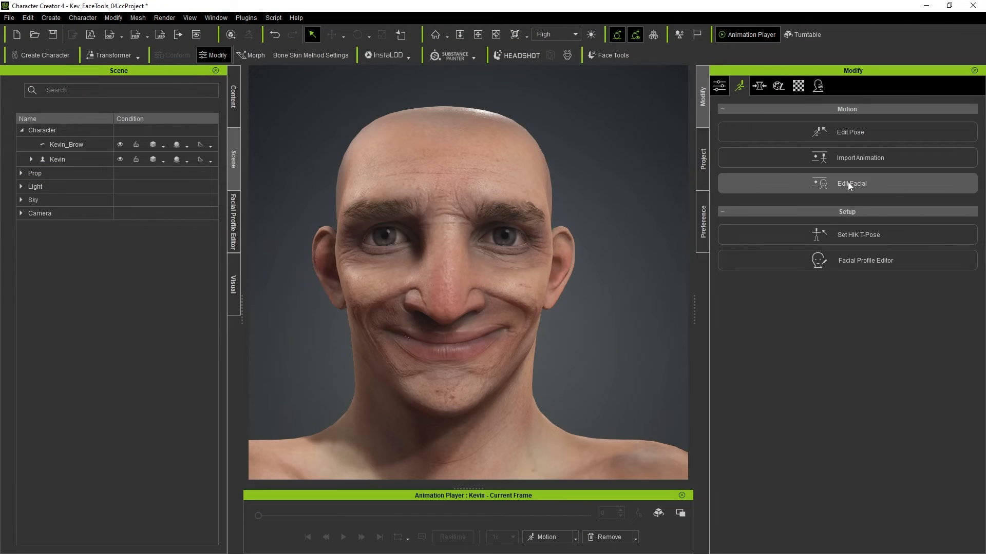
Open the facial editor for the character and reset its expression to zero.
left_click(848, 182)
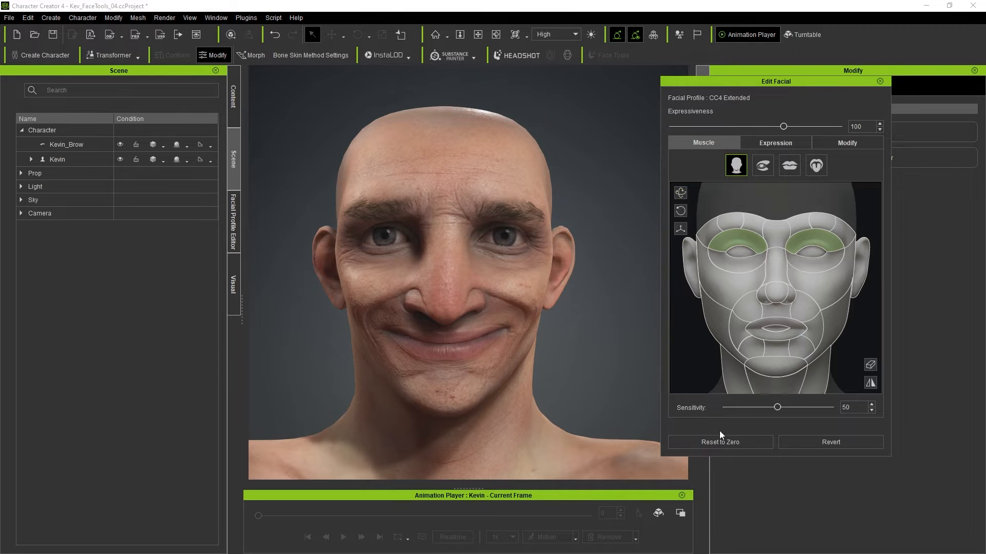
left_click(734, 442)
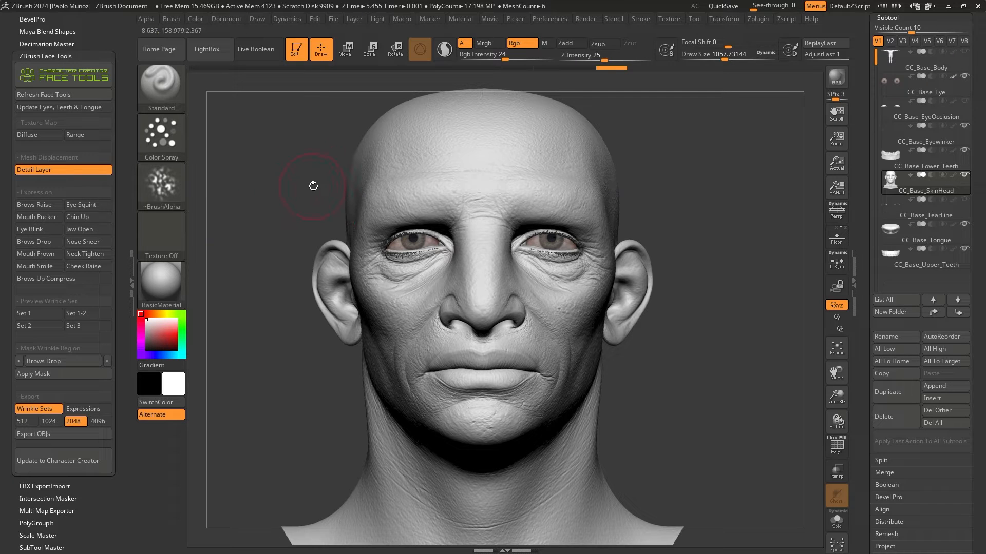
Switch to ZBrush, activate the Mouth Smile expression and turn off polypaint display on CC_Base_SkinHead.
left_click(36, 266)
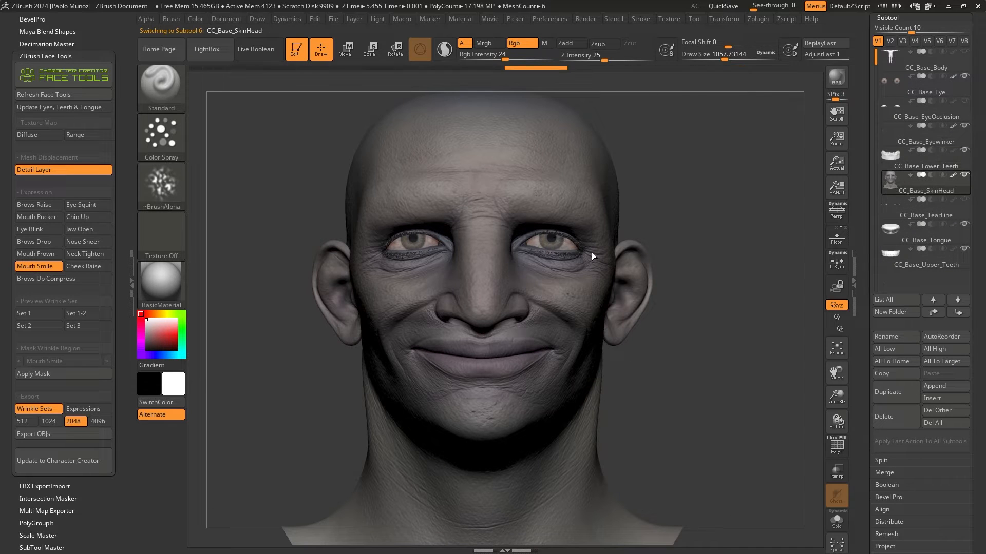
mouse_move(919, 177)
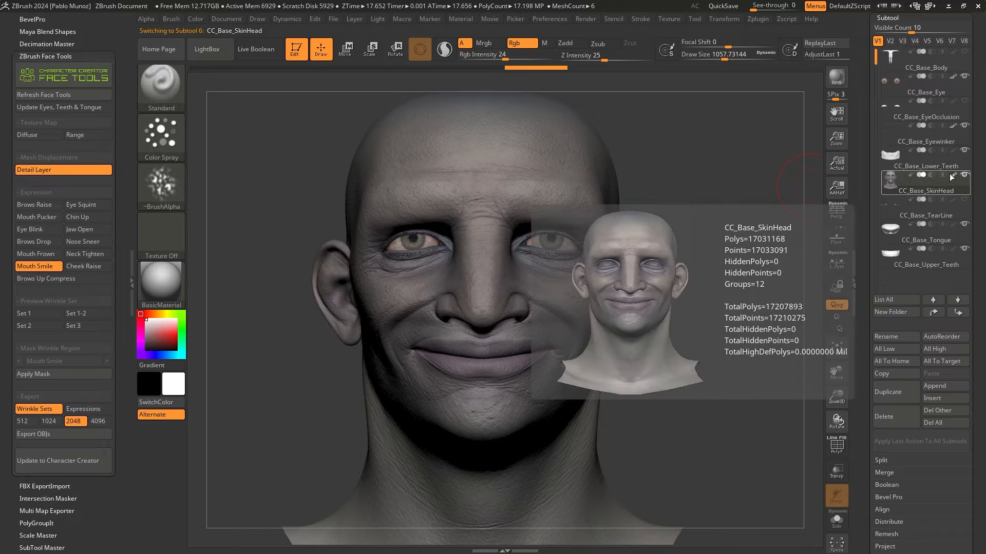
left_click(953, 176)
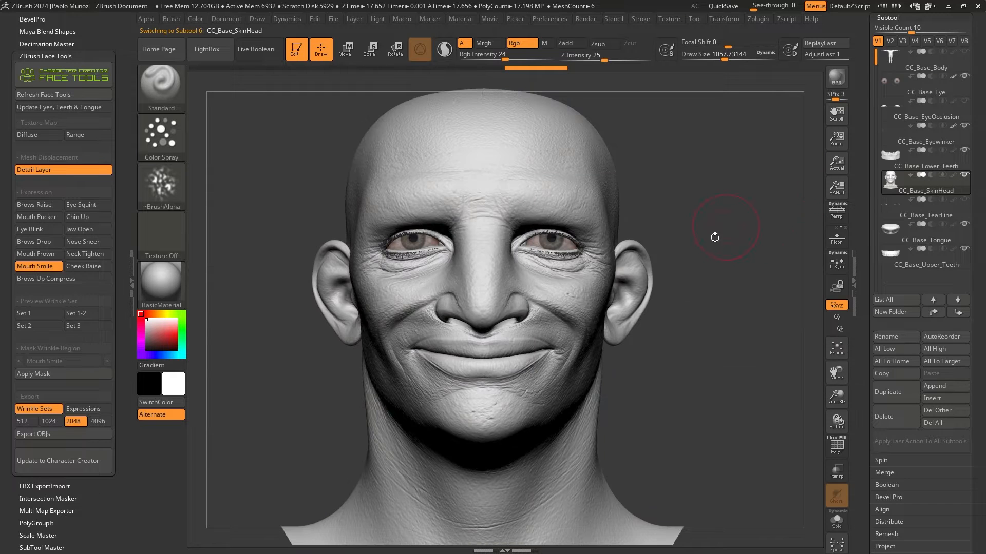
left_click_drag(668, 189, 688, 267)
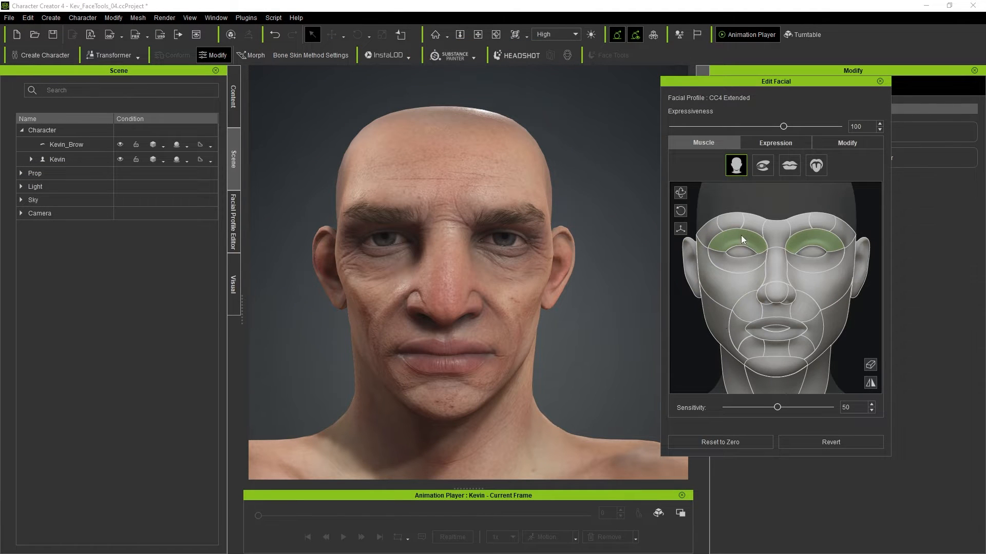
Switch to Character Creator and pose a smile by raising the lower eyelids, inner brows and mouth corners with the facial muscle controls.
left_click(871, 365)
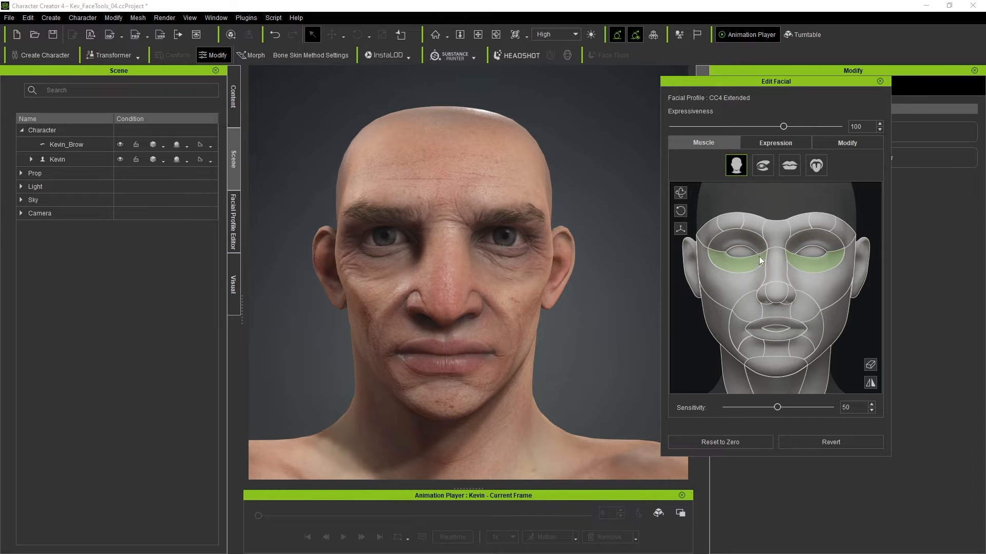
left_click_drag(759, 257, 759, 230)
left_click(871, 365)
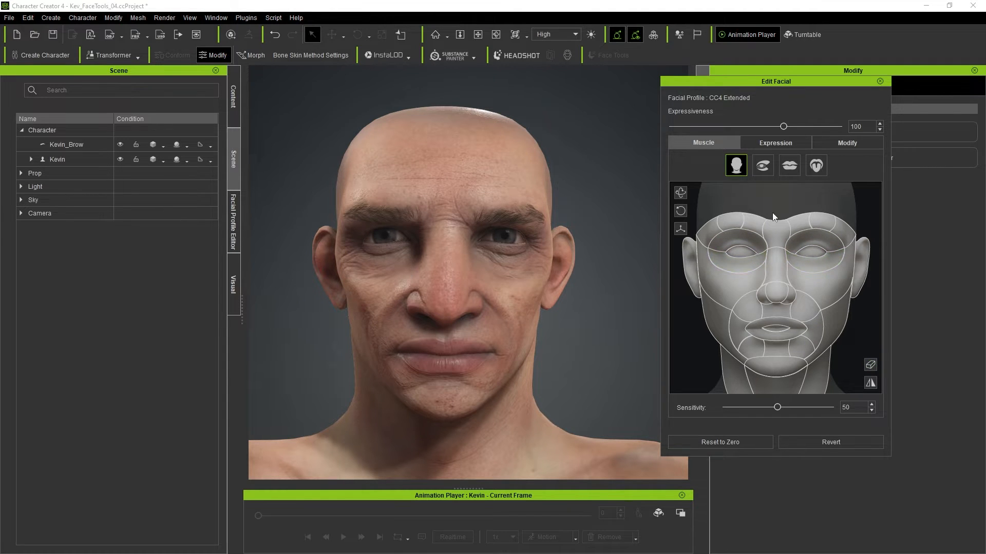
left_click_drag(774, 237, 772, 133)
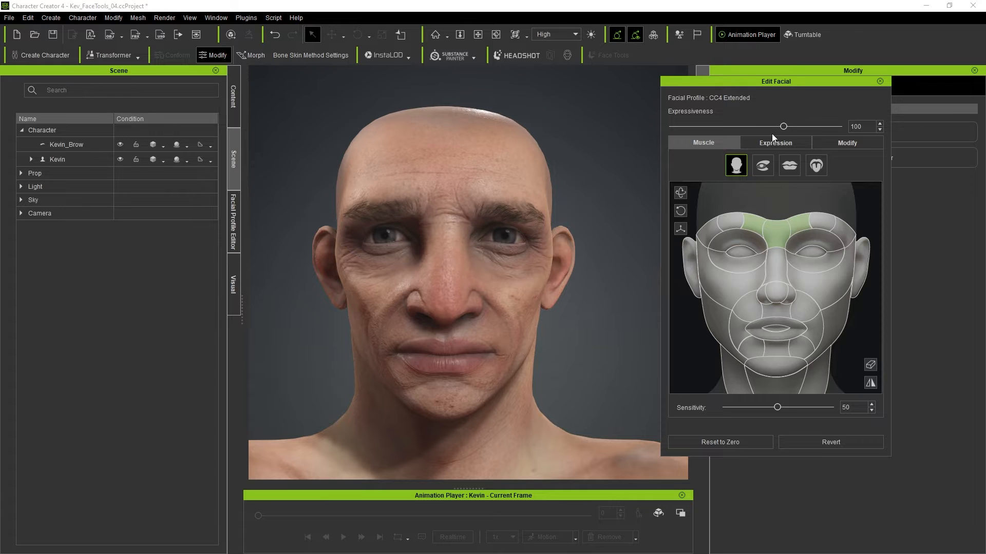
left_click(869, 365)
left_click_drag(740, 335, 738, 273)
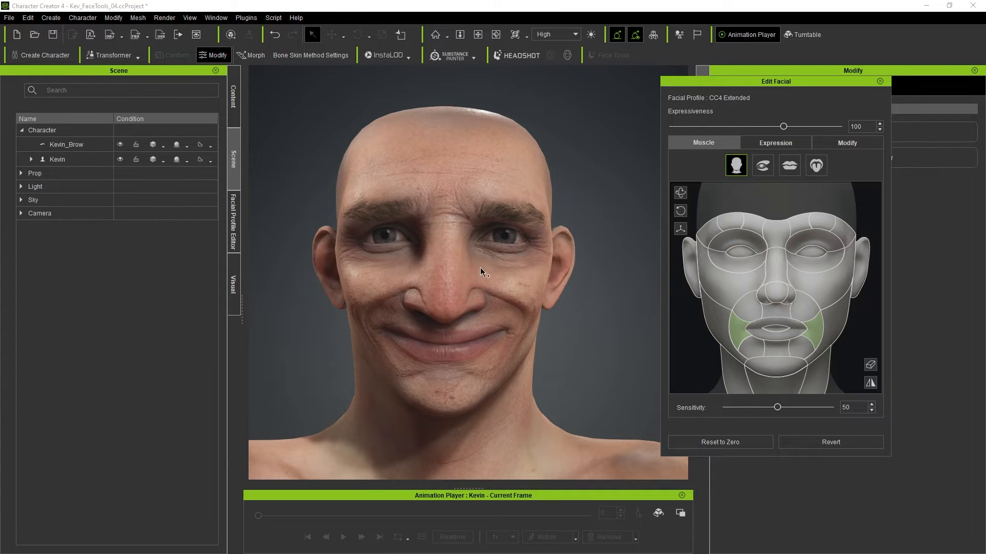
Reset the facial expression to zero and raise the mouth corners again.
left_click(732, 442)
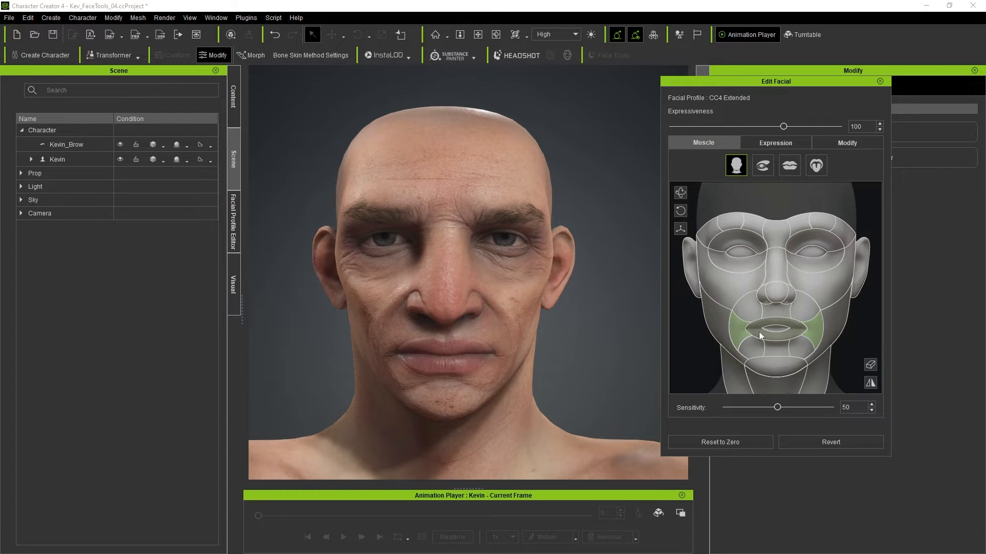
left_click_drag(759, 331, 759, 259)
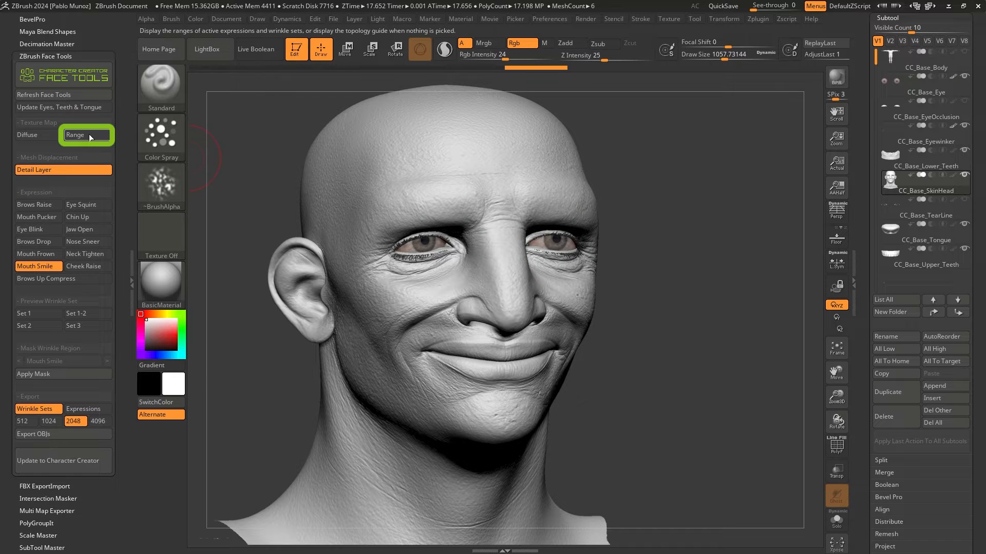
Switch to ZBrush and display the Range texture map for the Mouth Smile expression on the head.
left_click(47, 266)
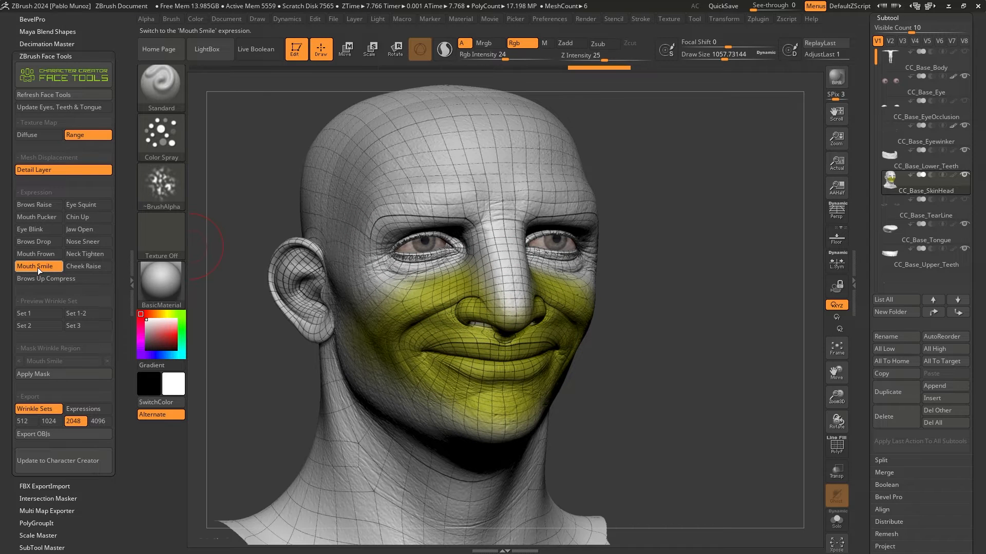
right_click_drag(485, 297, 537, 378)
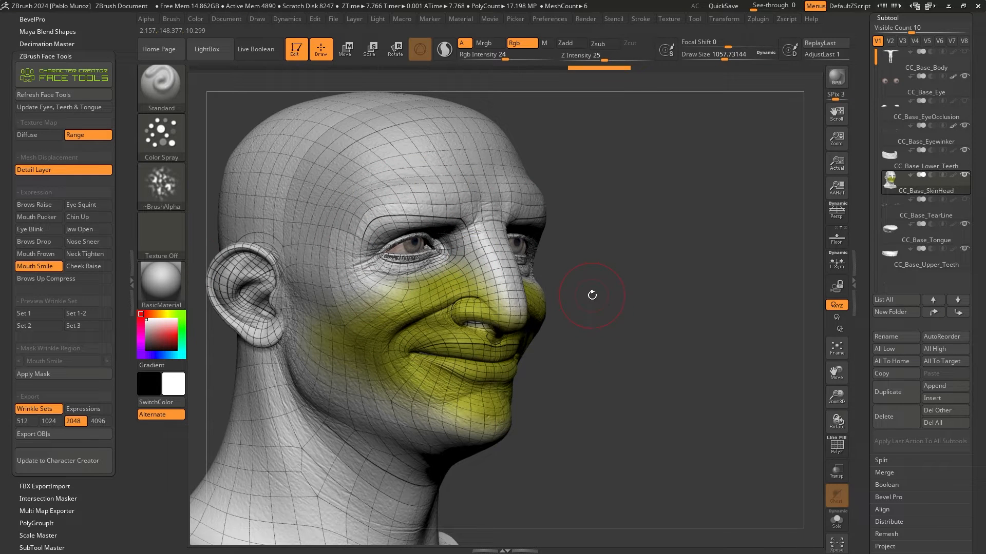
left_click_drag(667, 240, 613, 246, "shift")
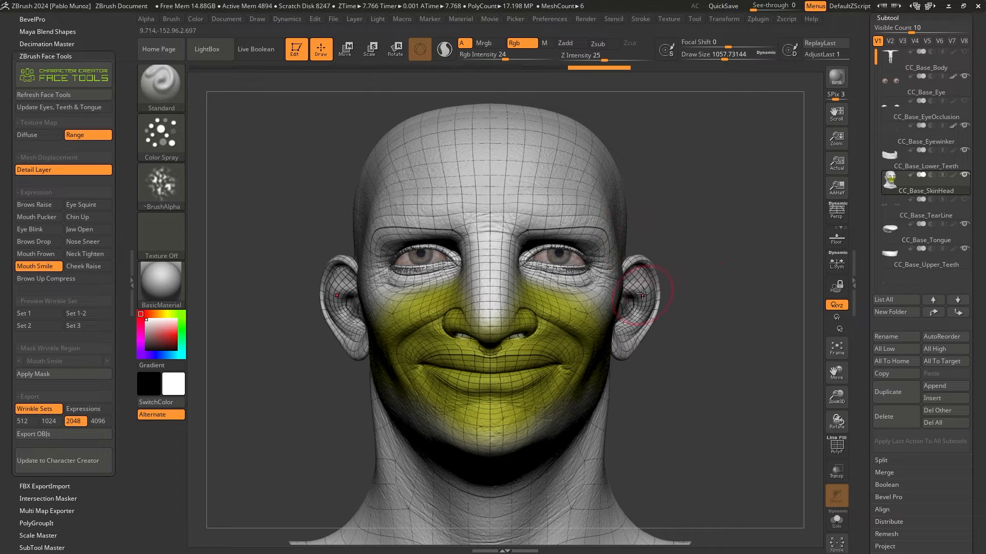
Lower the head mesh to subdivision level 1 and inspect the smile from the front and side.
left_click_drag(861, 396, 878, 131)
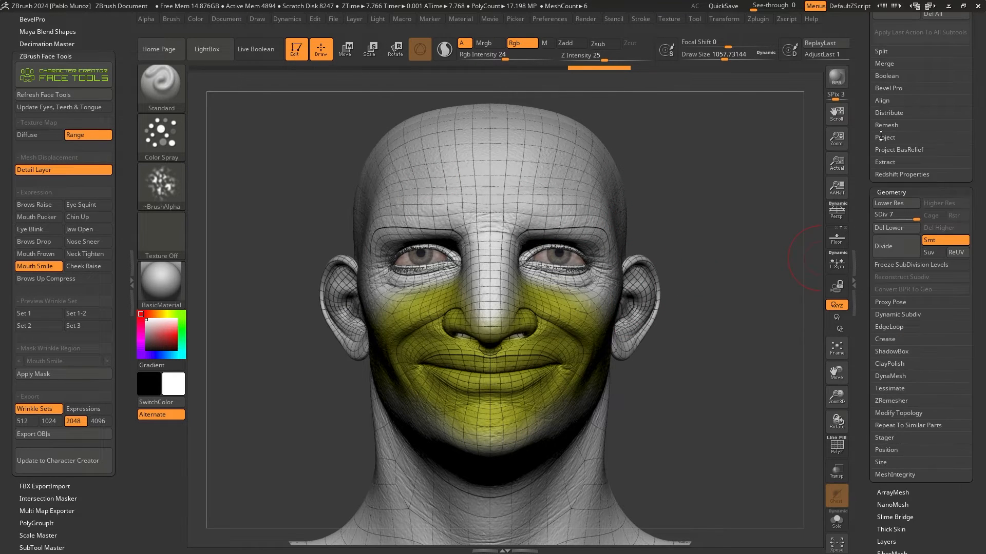
left_click_drag(903, 213, 909, 217)
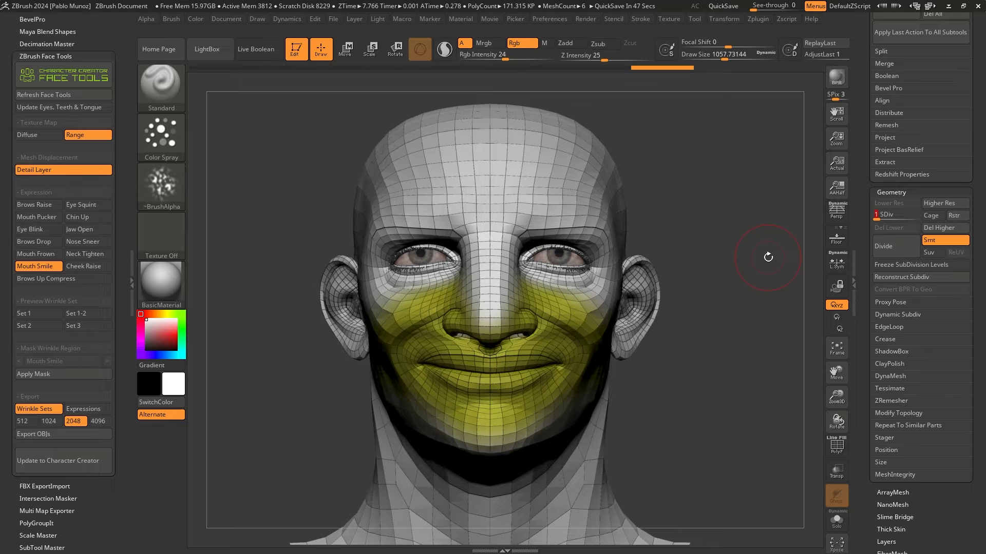
left_click_drag(626, 385, 543, 336)
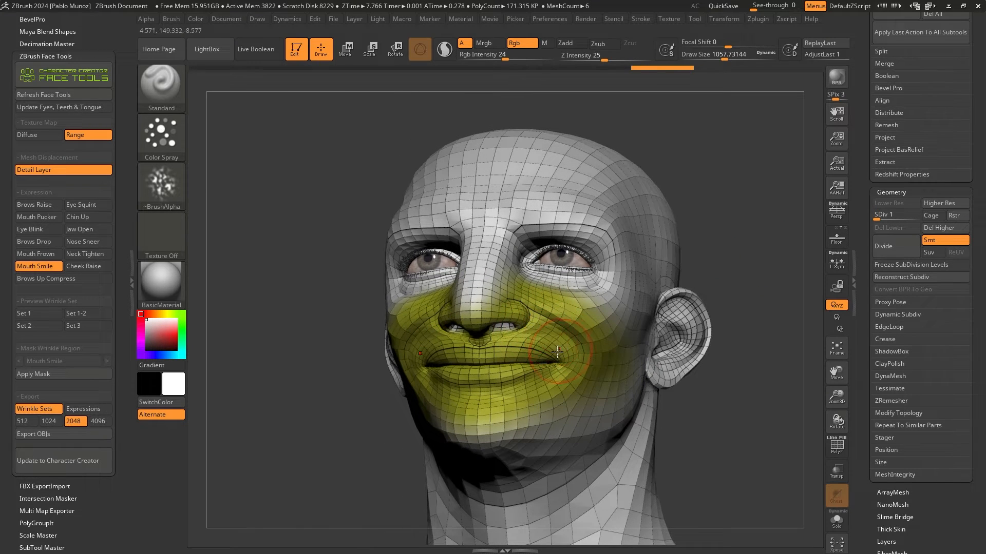
right_click_drag(552, 323, 570, 326)
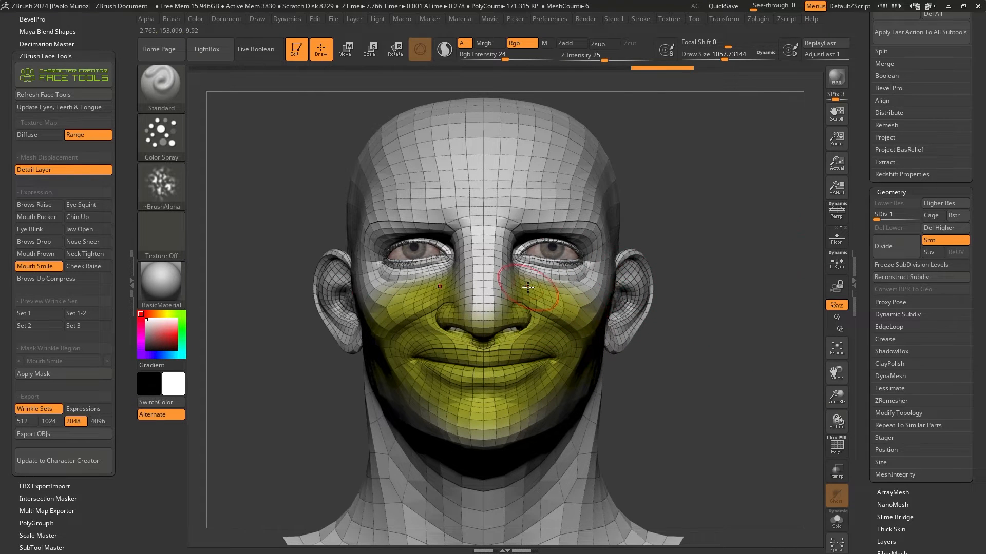
Turn off the Detail Layer and open the layer list of the head mesh.
left_click(66, 169)
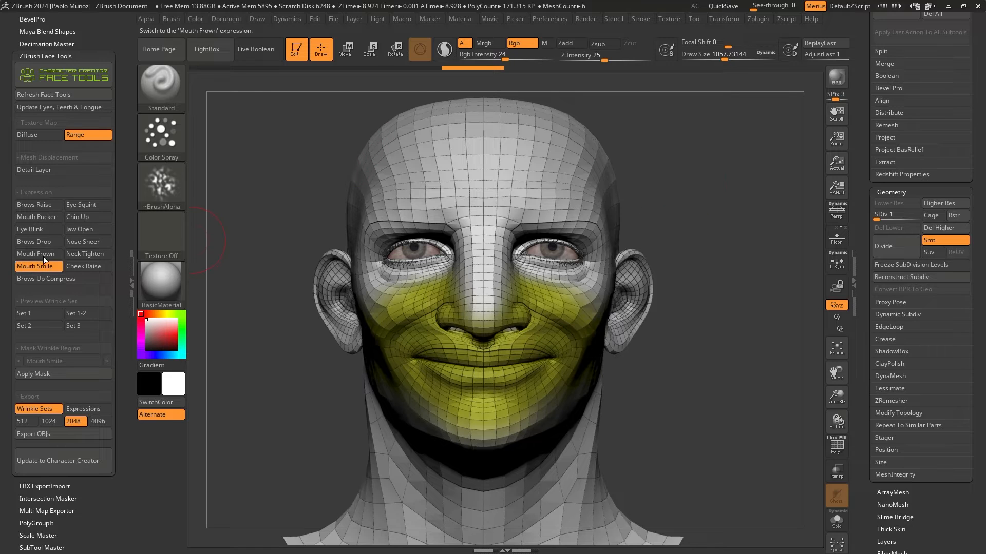
scroll(883, 319, "down", 5)
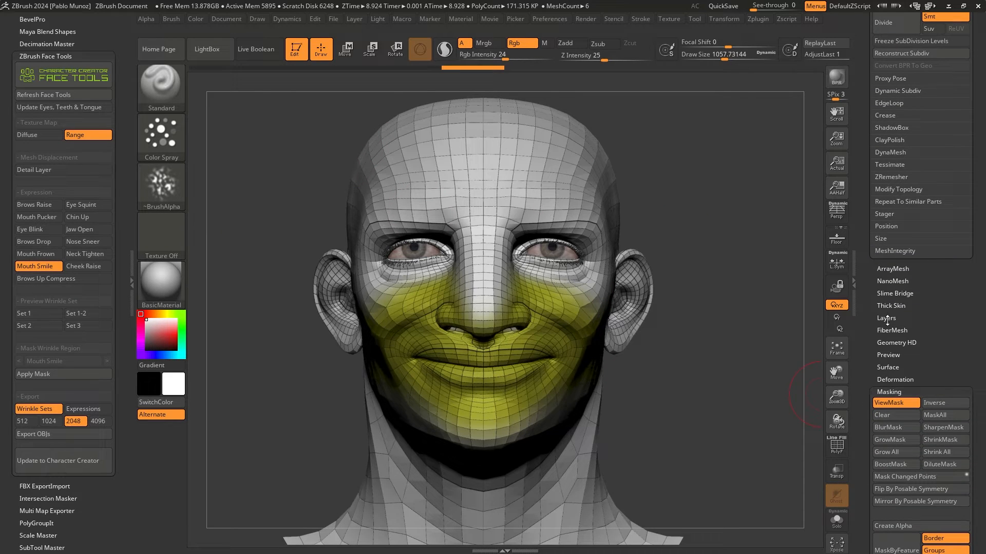
left_click(887, 318)
scroll(883, 256, "up", 4)
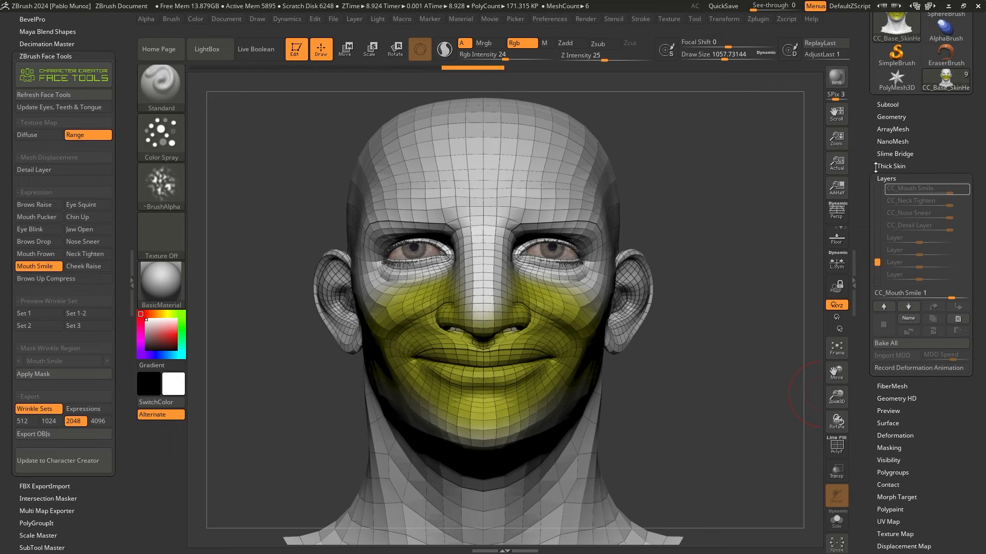
Check the recording state of the CC_Mouth Smile layer at subdivision level 7 and return the head to level 1.
left_click(891, 117)
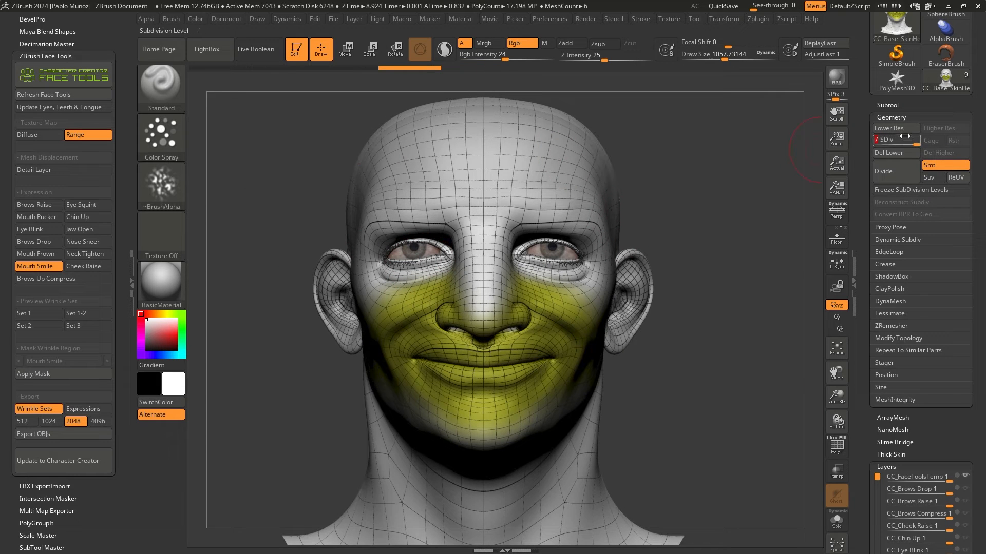
left_click_drag(864, 416, 881, 241)
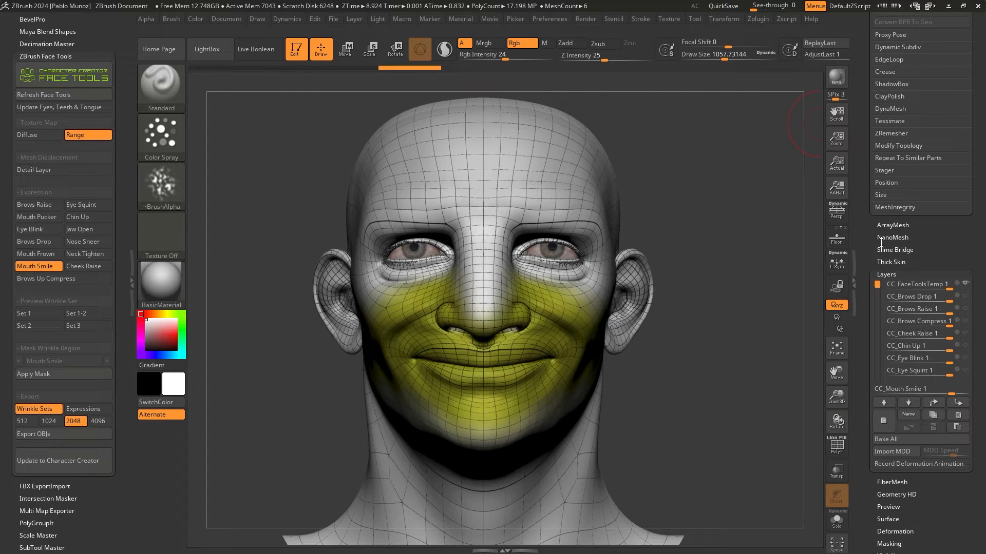
left_click_drag(878, 285, 877, 333)
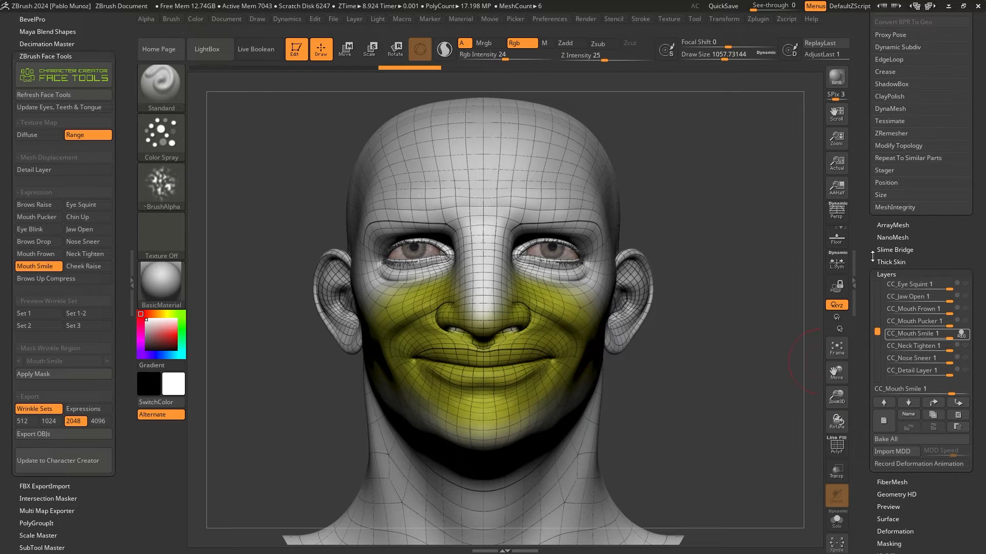
scroll(880, 362, "up", 8)
left_click_drag(903, 372, 878, 373)
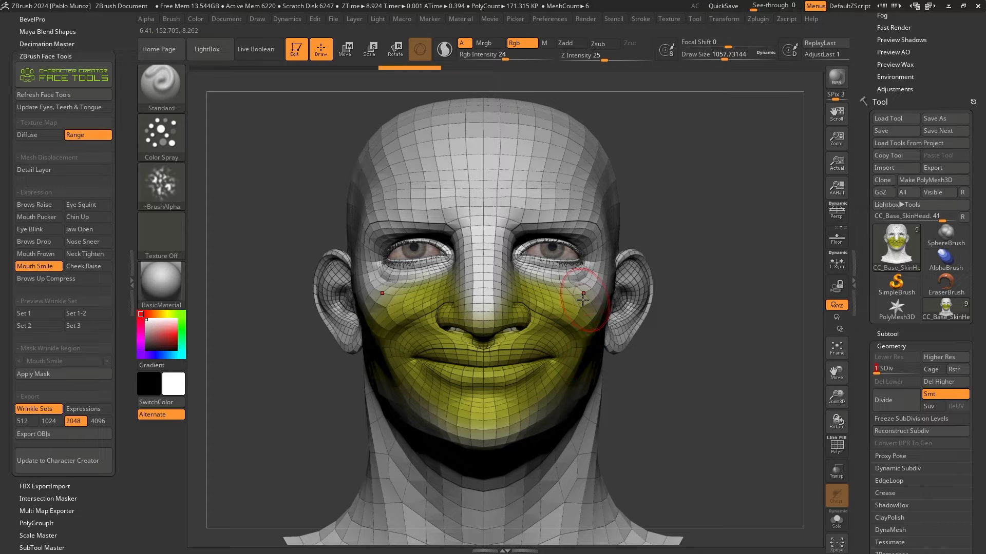
Choose the Move Topological brush and enable AccuCurve in its curve settings.
left_click(171, 19)
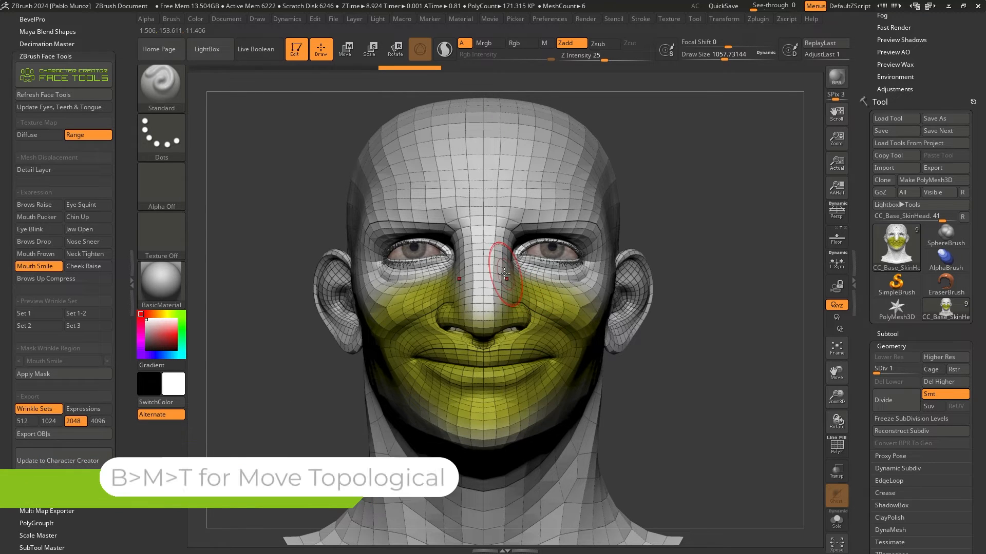
key("b")
key("m")
key("t")
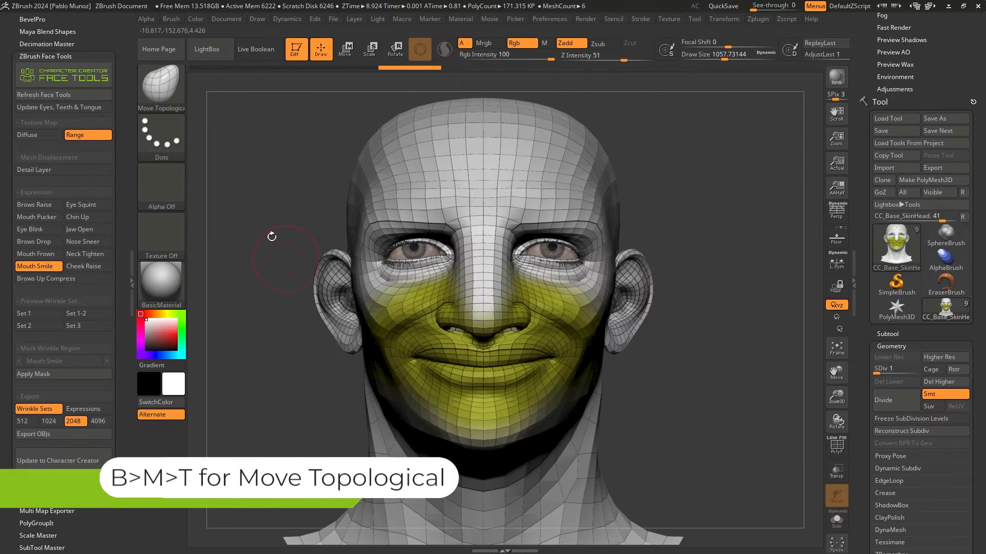
left_click(172, 19)
scroll(229, 337, "down", 1)
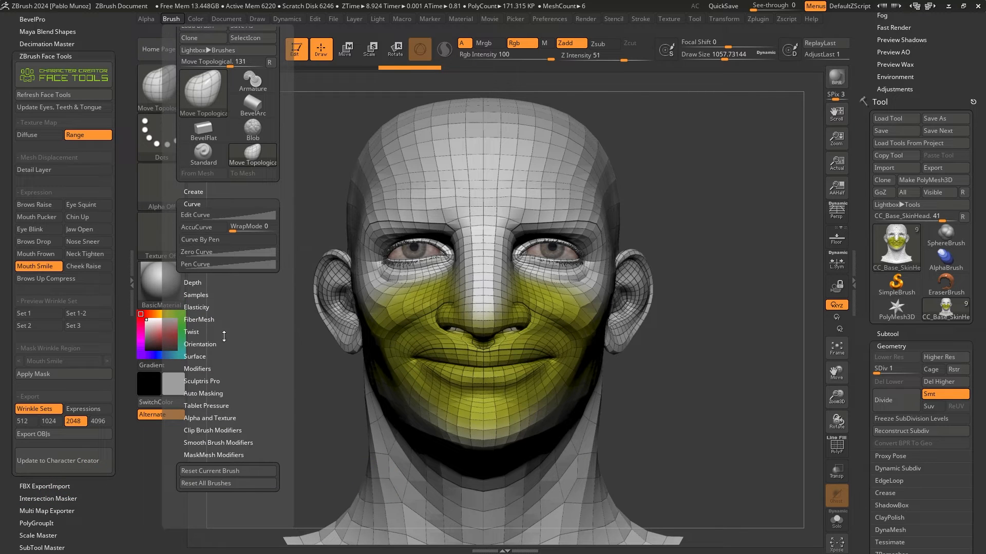
left_click(205, 230)
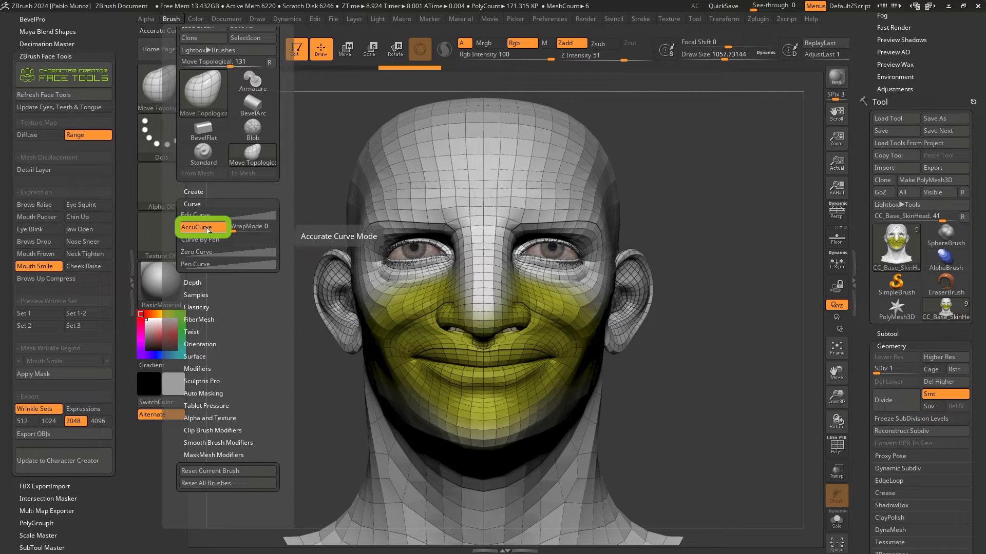
Set the render Fade Opacity to 68 and frame the front of the mouth for sculpting.
mouse_move(579, 288)
right_mouse_down("alt")
mouse_move(591, 238)
mouse_move(596, 297)
mouse_move(582, 272)
mouse_move(602, 244)
right_mouse_up("alt")
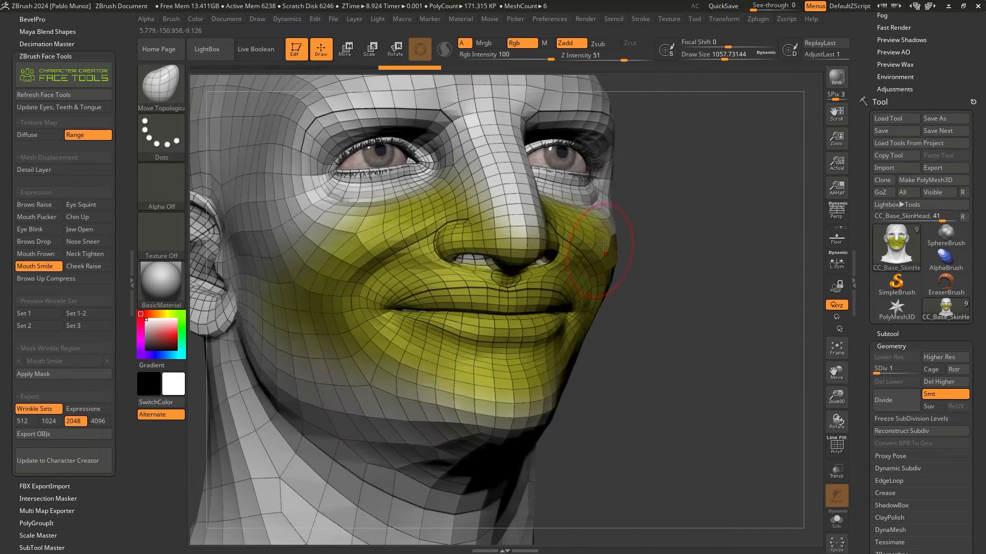
left_click(585, 20)
left_click_drag(606, 135, 623, 138)
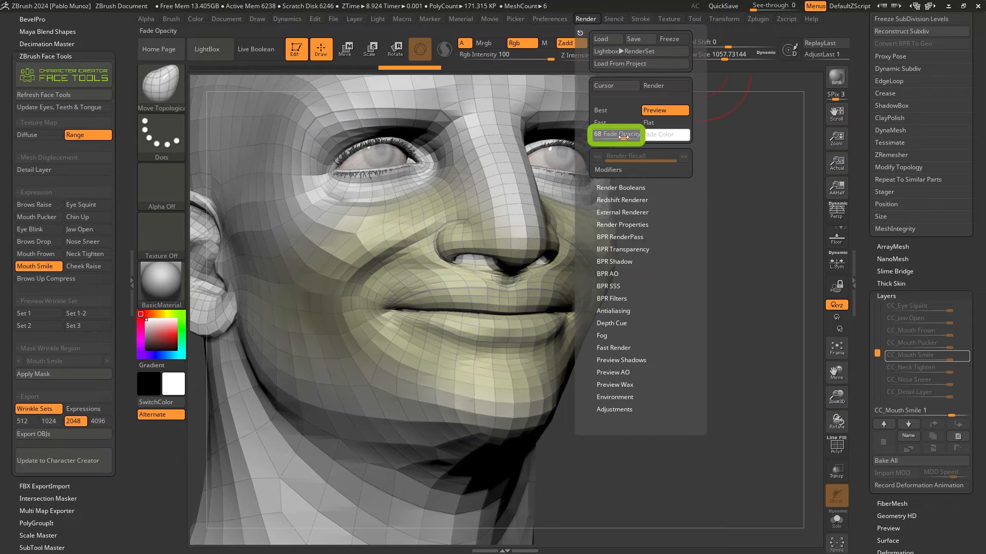
right_click_drag(481, 261, 534, 256, "alt")
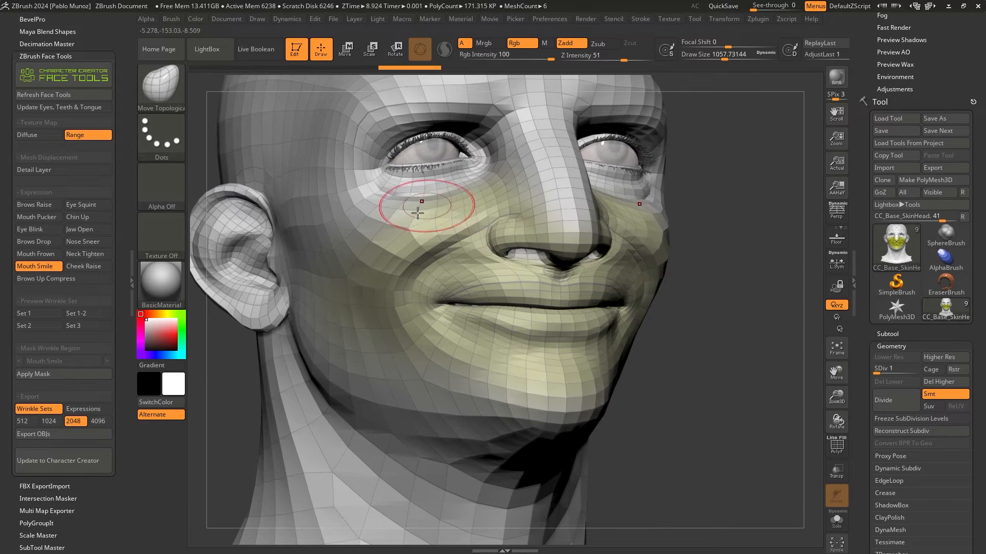
mouse_move(472, 276)
right_mouse_down()
mouse_move(493, 271)
mouse_move(459, 211)
mouse_move(551, 241)
mouse_move(519, 288)
mouse_move(518, 313)
right_mouse_up()
right_click_drag(686, 290, 586, 293, "alt")
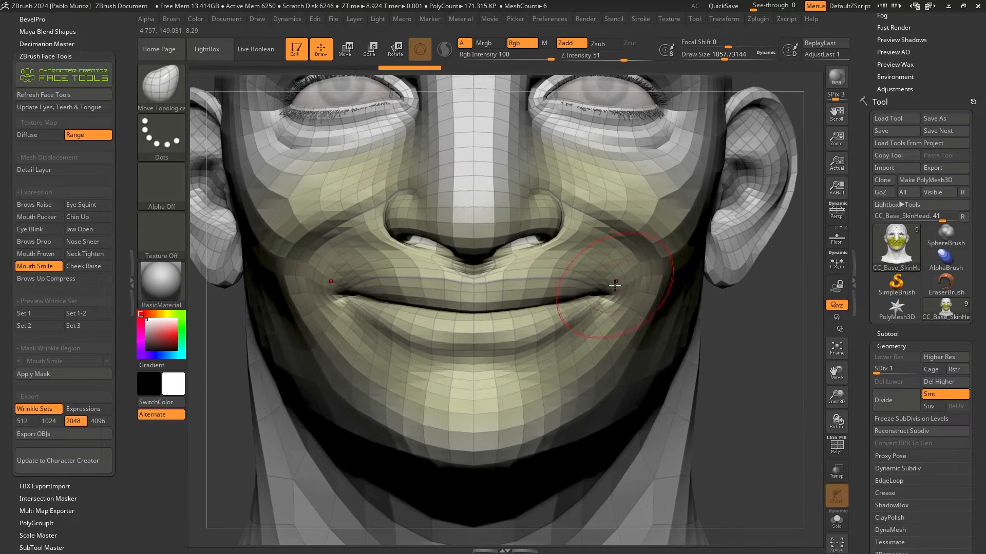
Adjust the mouth corners with the Move Topological brush and reduce its draw size to about 810.
key("space")
left_click_drag(614, 286, 617, 285)
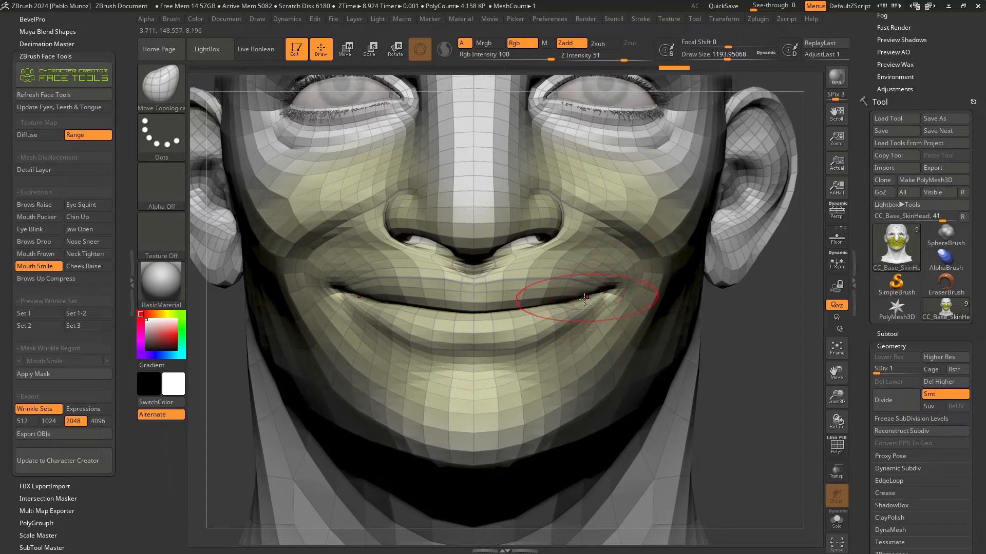
key("space")
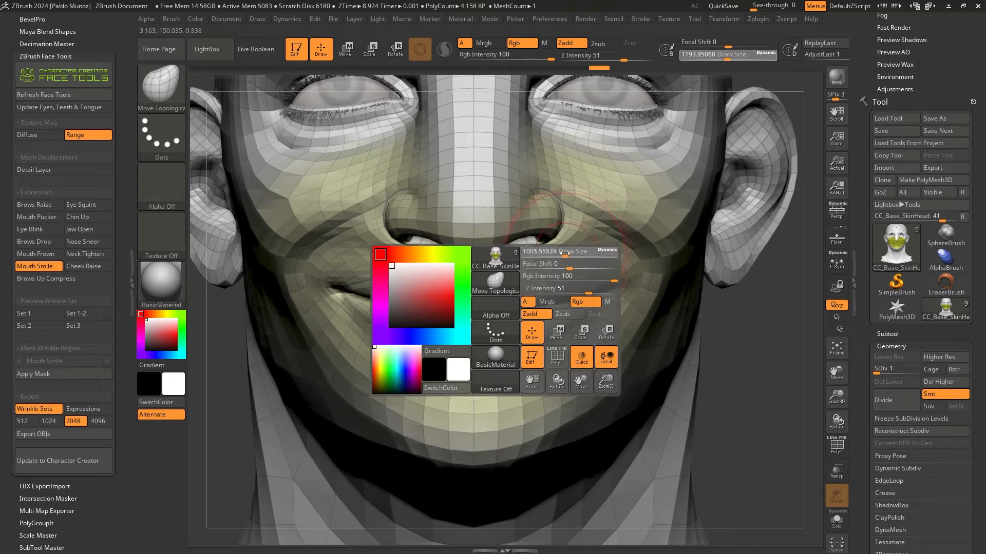
left_click_drag(565, 252, 557, 252)
Set the Smooth brush's Z Intensity to 14 and soften the smile fold beside the nose.
key("shift")
key("shift")
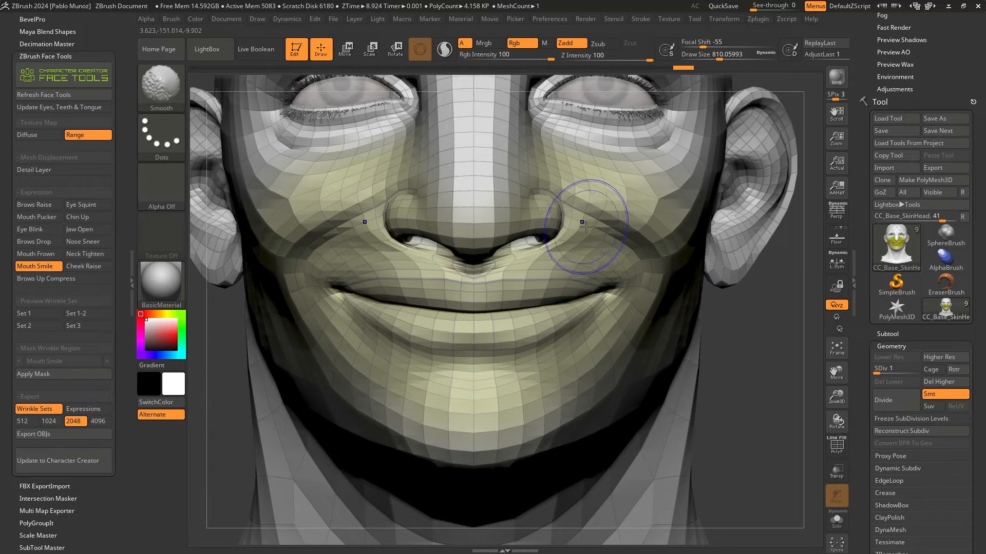
left_click(602, 56)
type("22")
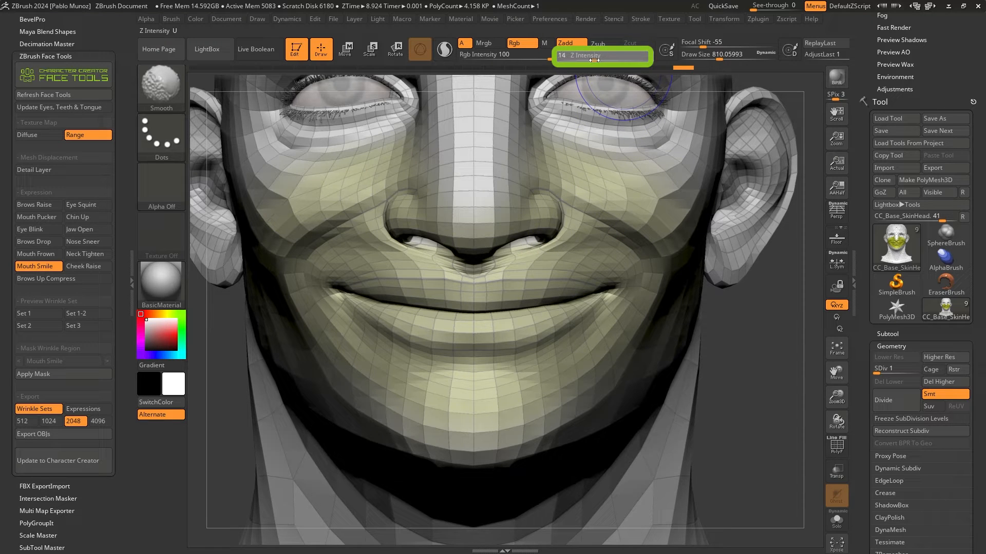
key("Return")
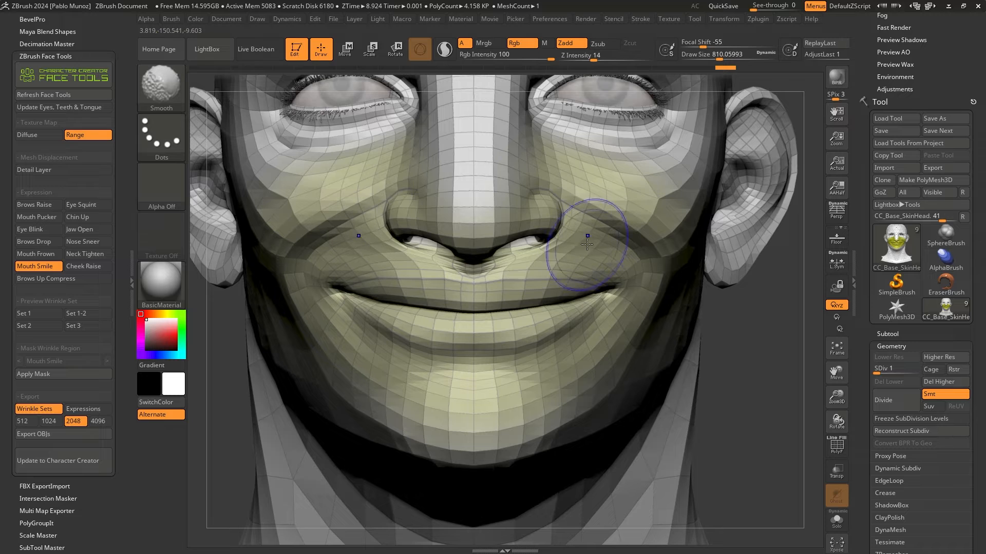
left_click_drag(587, 244, 586, 246, "shift")
left_click_drag(587, 246, 599, 248, "shift")
Reshape the smile fold beside the nostril and along the cheek from a side view with the Move Topological brush.
right_click_drag(588, 235, 662, 257)
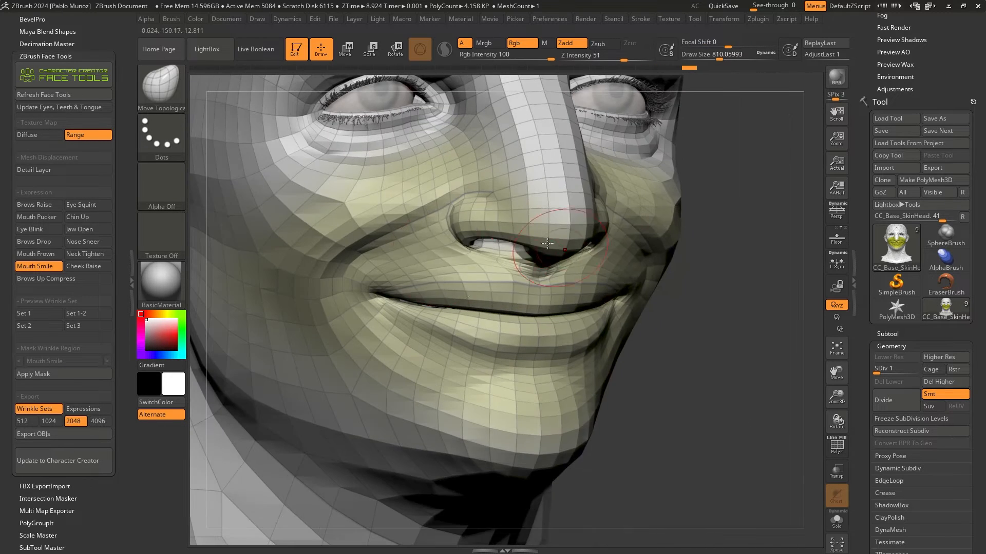
right_click_drag(434, 198, 445, 213)
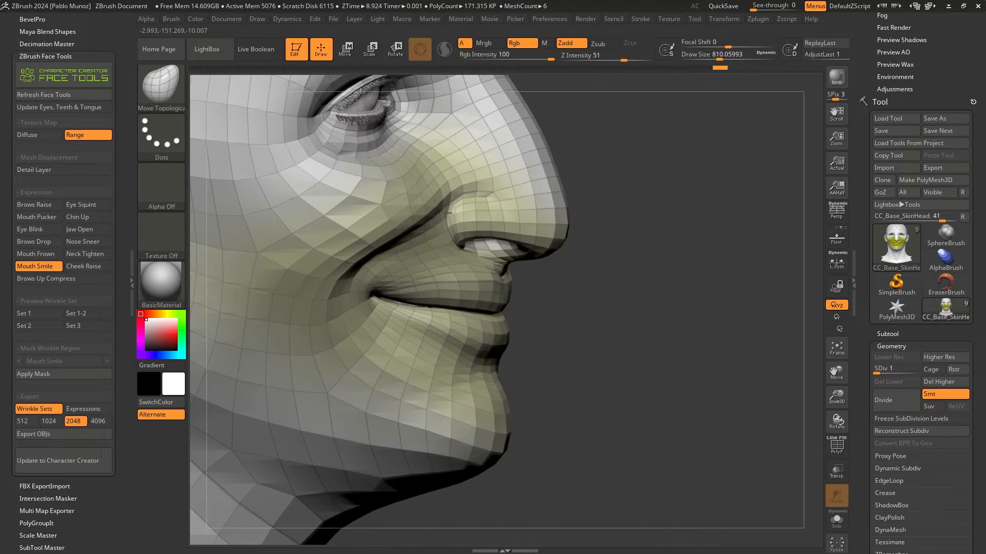
left_click_drag(446, 213, 444, 222)
right_click_drag(452, 221, 465, 219)
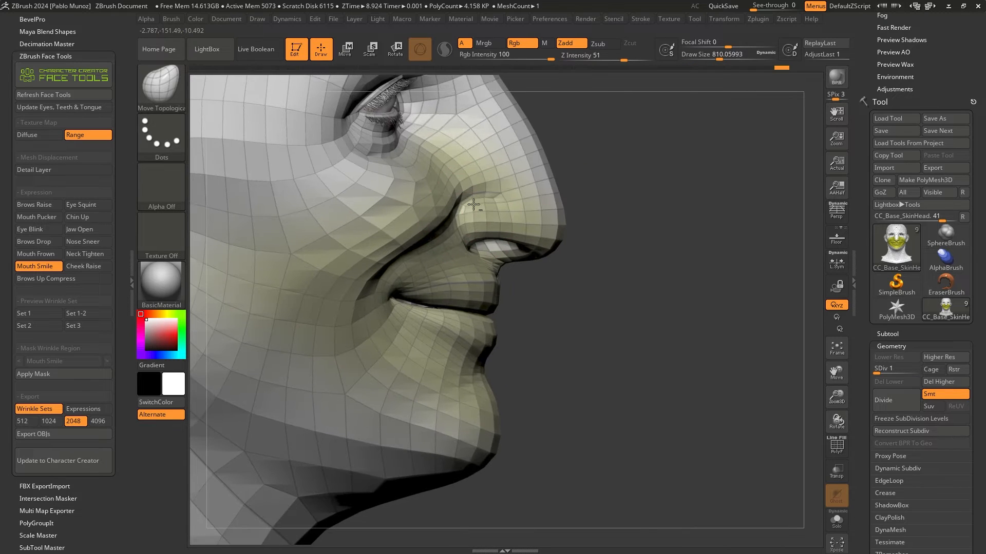
left_click_drag(459, 204, 458, 193)
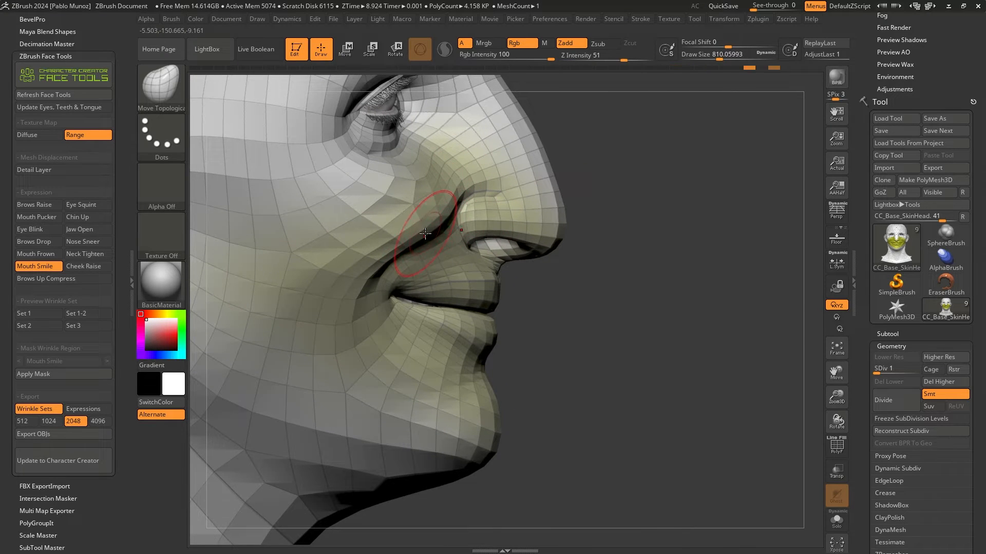
left_click_drag(425, 234, 432, 230)
Refine the smile fold between the nostril and mouth corner at a draw size of about 905, checking it from several angles.
right_click_drag(506, 231, 441, 227)
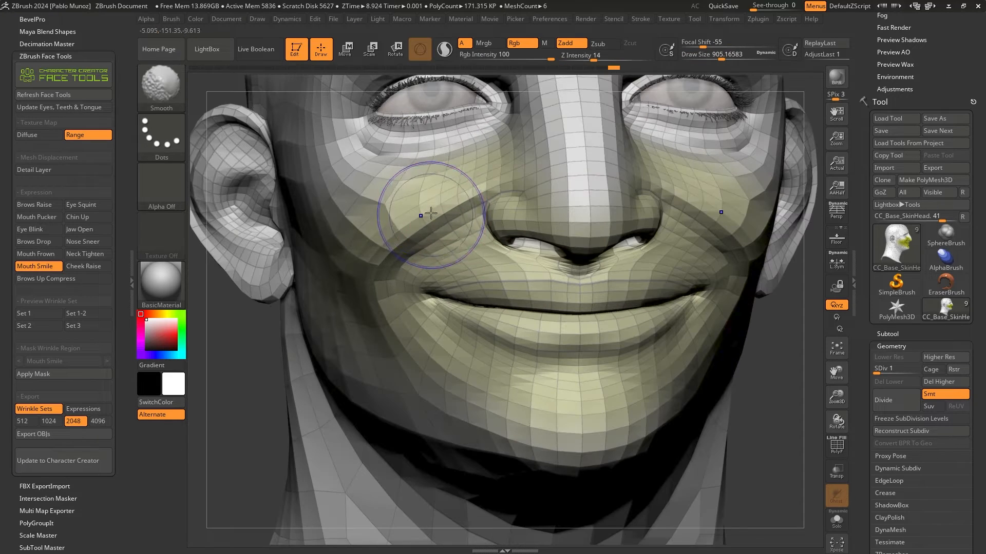
left_click_drag(443, 234, 440, 236)
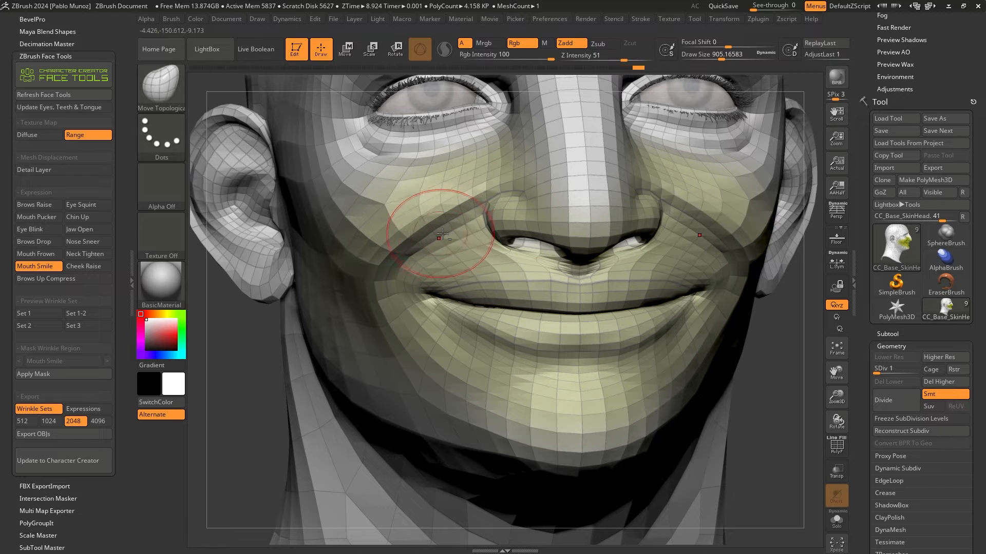
right_click_drag(437, 237, 428, 241)
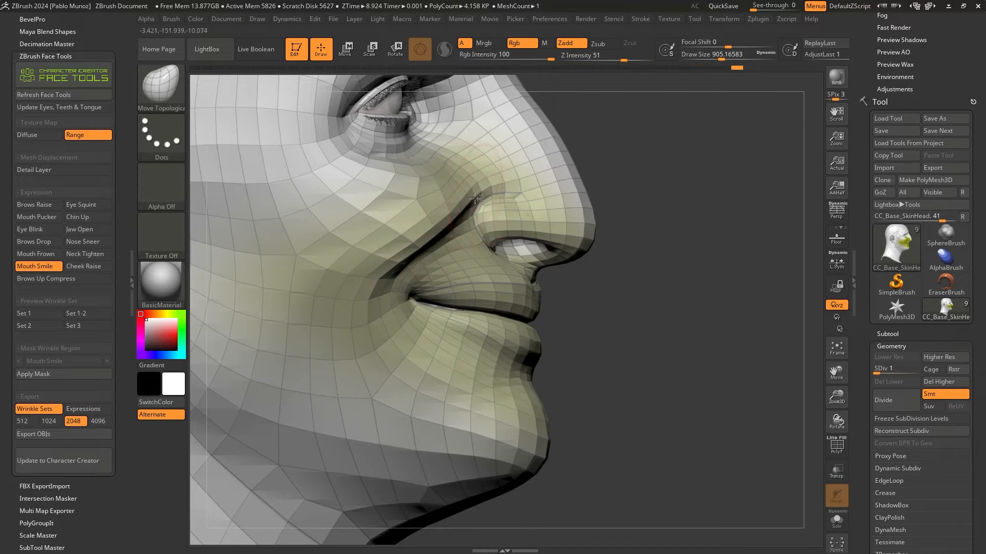
right_click_drag(513, 240, 495, 231)
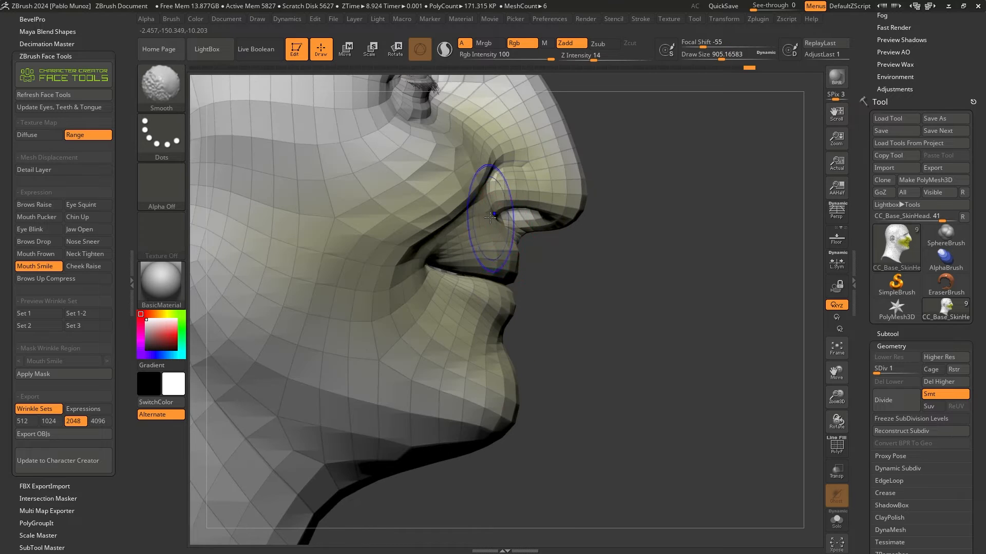
left_click_drag(444, 254, 462, 262)
right_click_drag(576, 271, 642, 292)
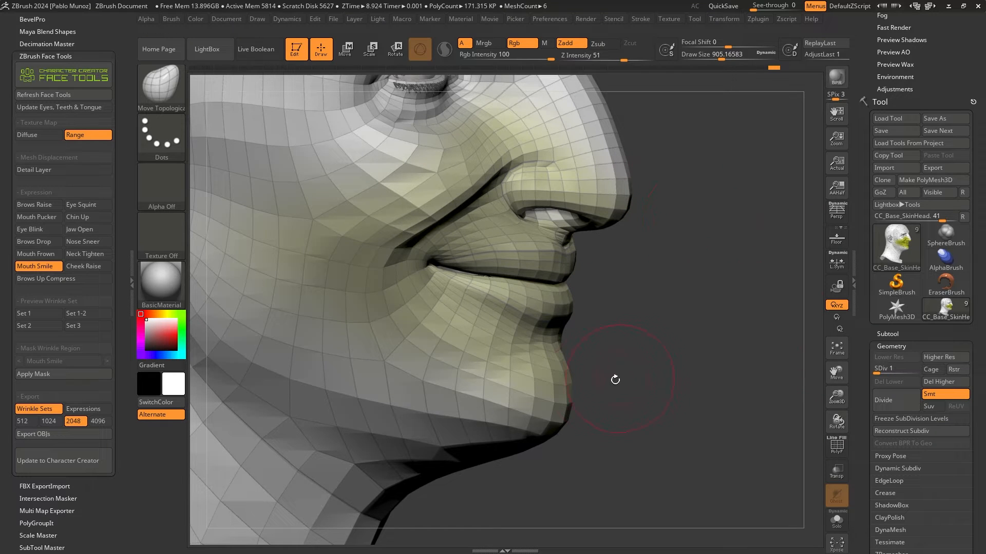
Isolate the lower jaw and restore the head, and switch off its texture map to display the polygroup colours.
left_click(555, 385, "ctrl+shift")
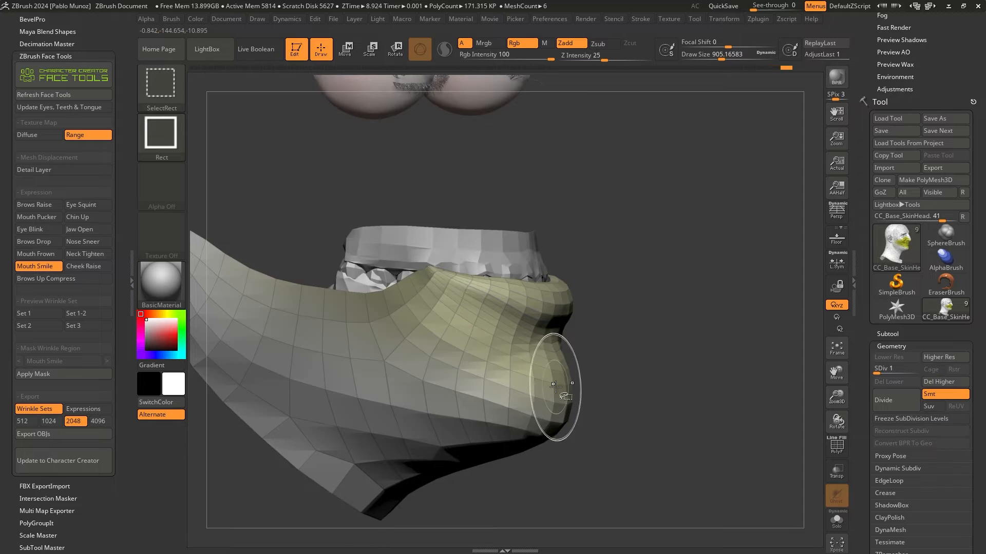
left_click(627, 349, "ctrl+shift")
scroll(871, 219, "down", 8)
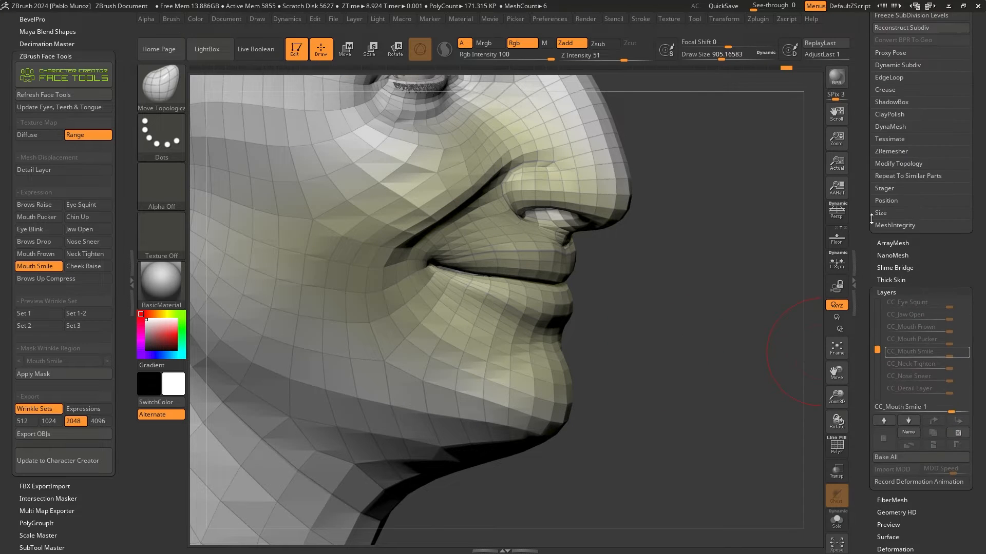
scroll(871, 219, "down", 10)
key("shift")
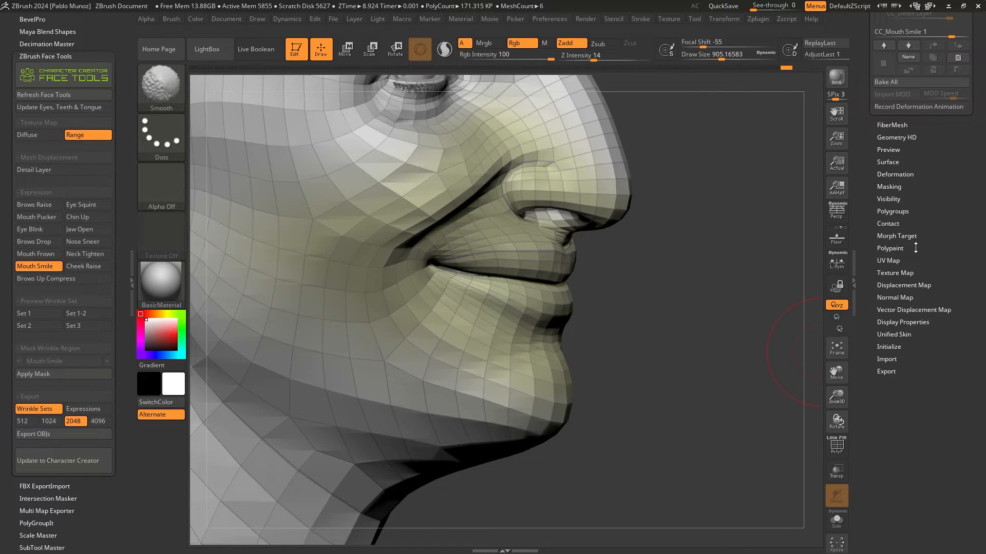
left_click(895, 272)
left_click(940, 283)
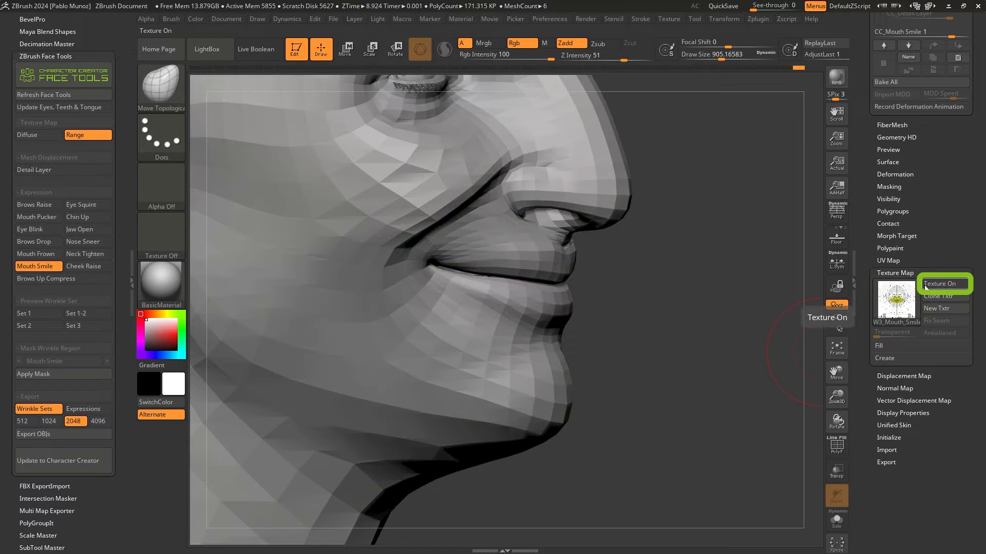
right_click_drag(688, 371, 650, 320, "ctrl")
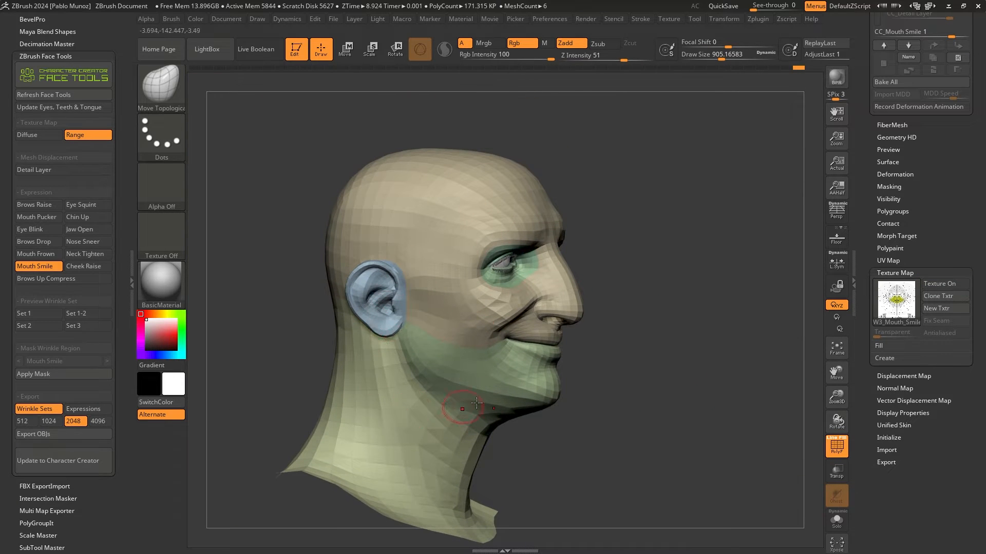
Isolate the lower-jaw polygroup, bring back the whole head, and restore its texture with the polyframe off.
right_click_drag(552, 381, 579, 356, "ctrl")
key("ctrl")
key("ctrl+shift")
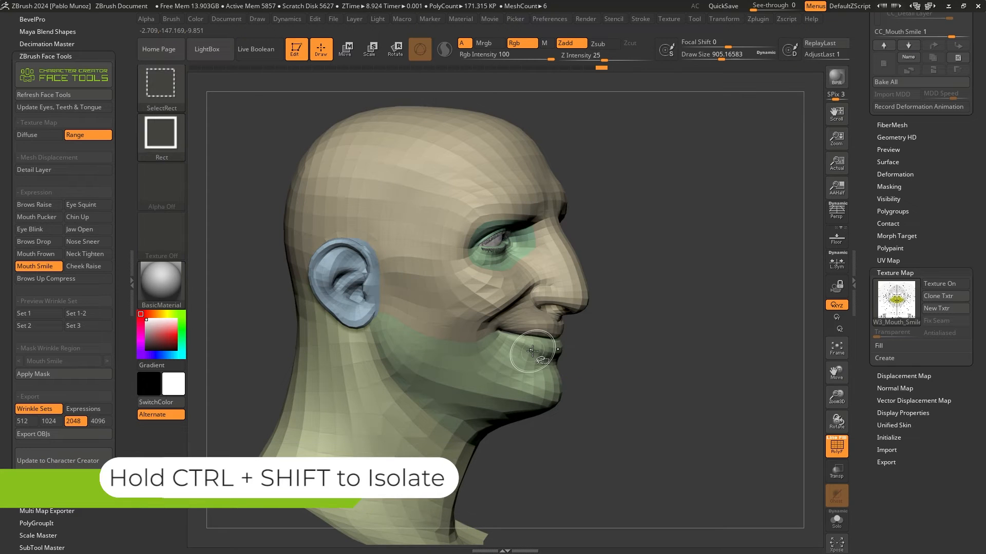
left_click(532, 348, "ctrl+shift")
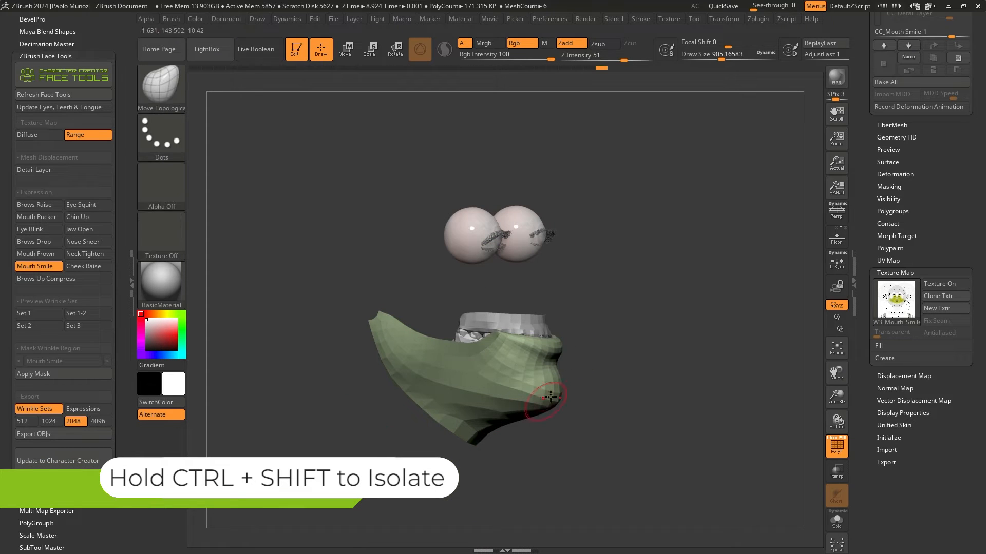
left_click(596, 345, "ctrl+shift")
left_click(942, 285)
left_click(836, 448)
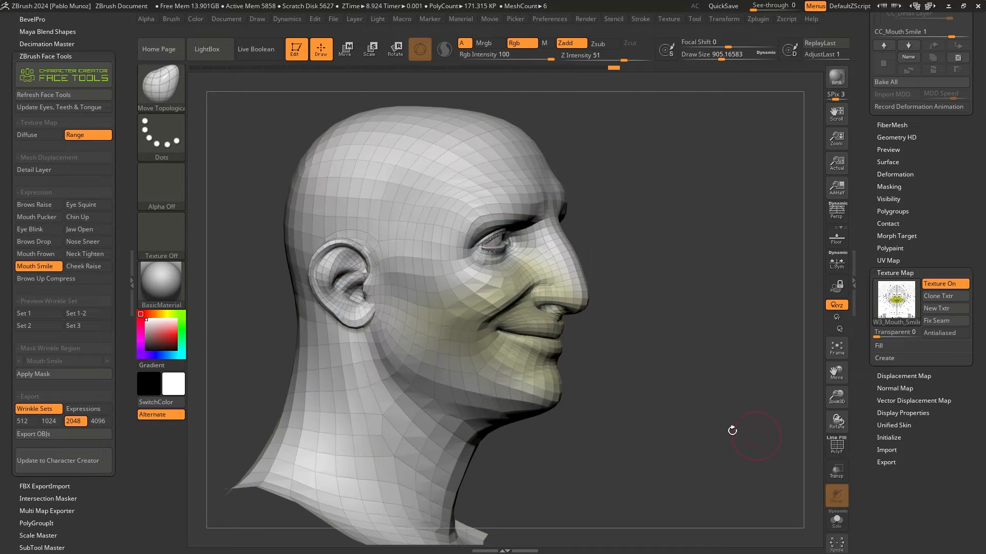
Isolate the upper face polygroup, refine the upper lip around the teeth, and unhide the full head.
right_click_drag(539, 360, 552, 362, "ctrl")
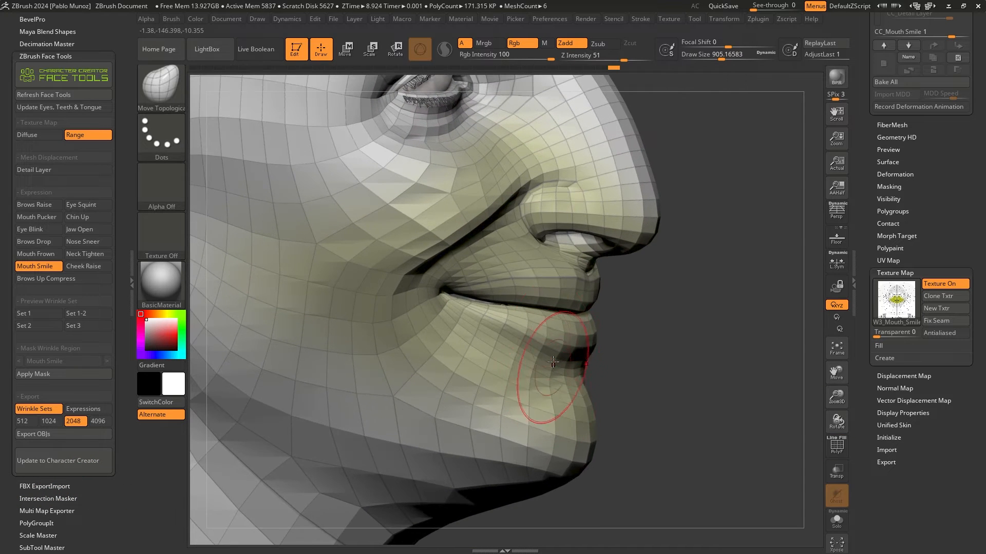
key("ctrl")
left_click(533, 287, "ctrl+shift")
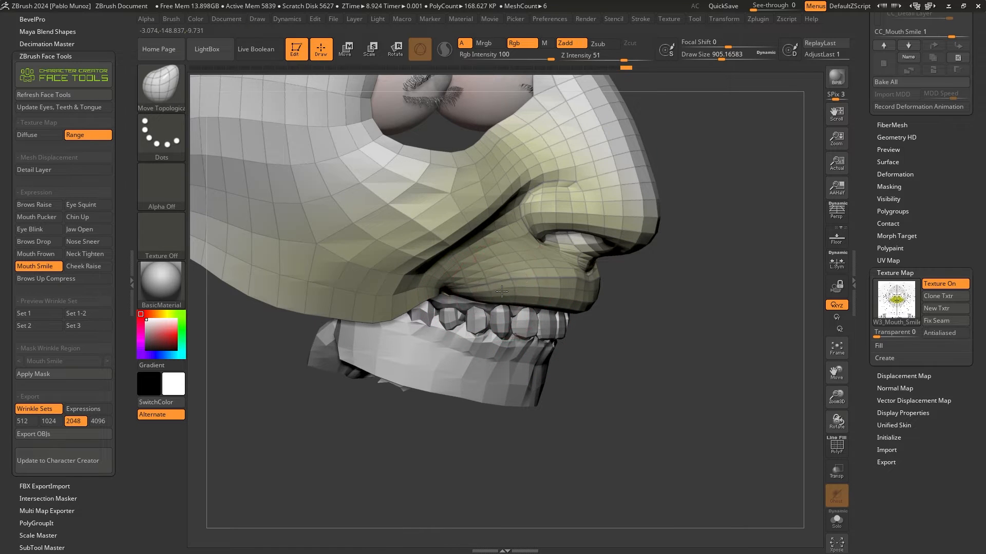
right_click_drag(511, 287, 480, 282)
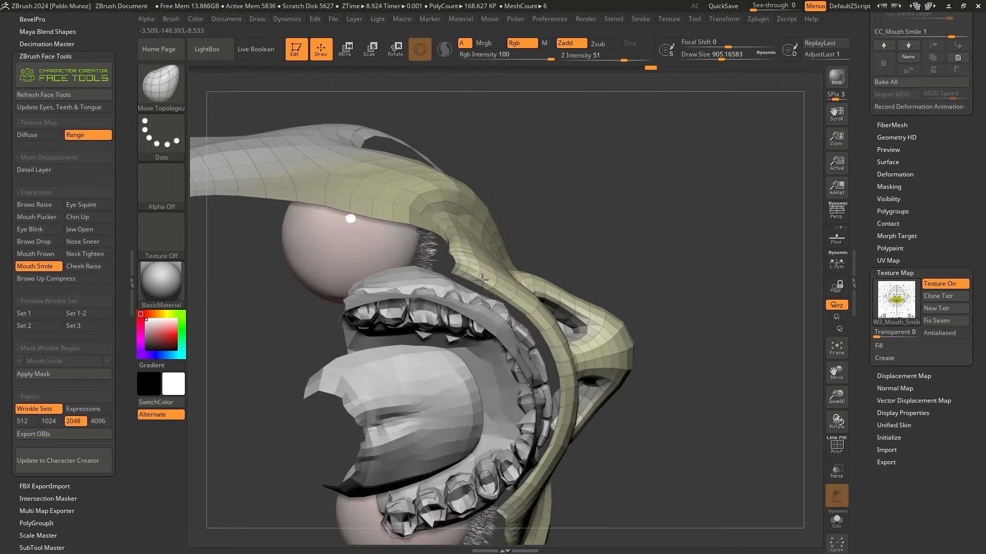
right_click_drag(564, 297, 457, 398)
left_click(452, 403, "ctrl+shift")
right_click_drag(510, 376, 567, 363)
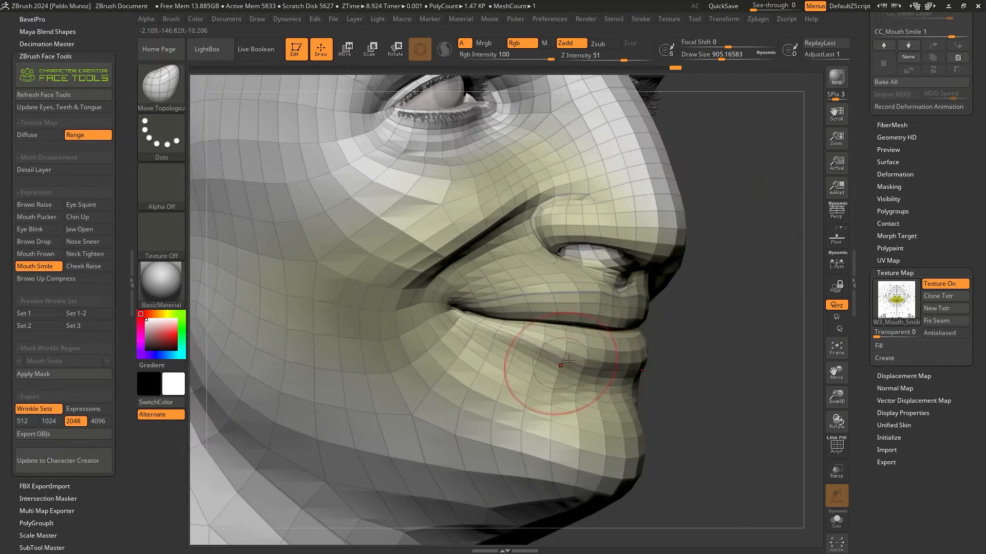
Isolate the lower-jaw polygroup, reshape the lower lip near its corner at a draw size of about 833, and unhide the head.
left_click(487, 333, "ctrl+shift")
mouse_move(488, 333)
right_mouse_down()
mouse_move(479, 337)
mouse_move(473, 313)
right_mouse_up()
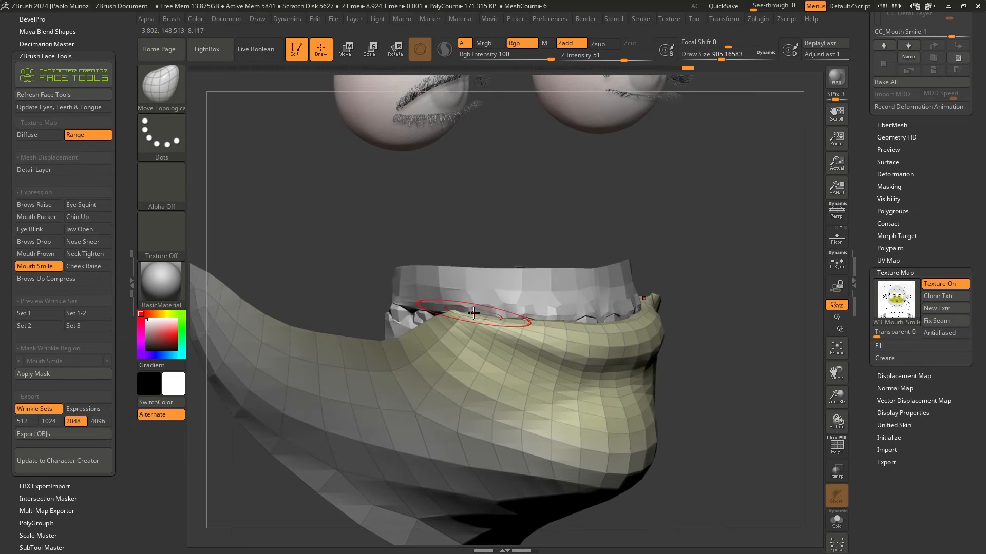
key("space")
left_click_drag(486, 312, 480, 321)
right_click_drag(480, 322, 502, 320)
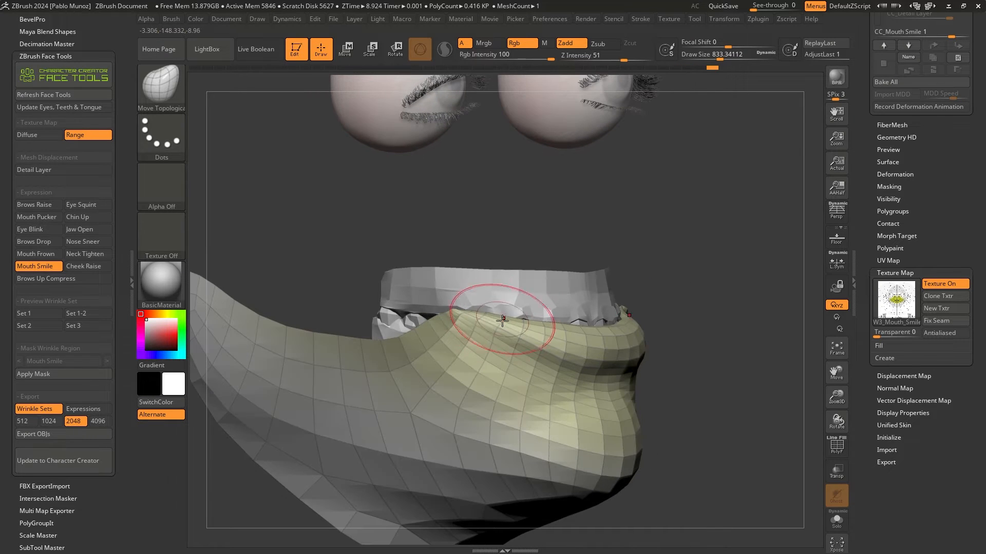
left_click(682, 311, "ctrl+shift")
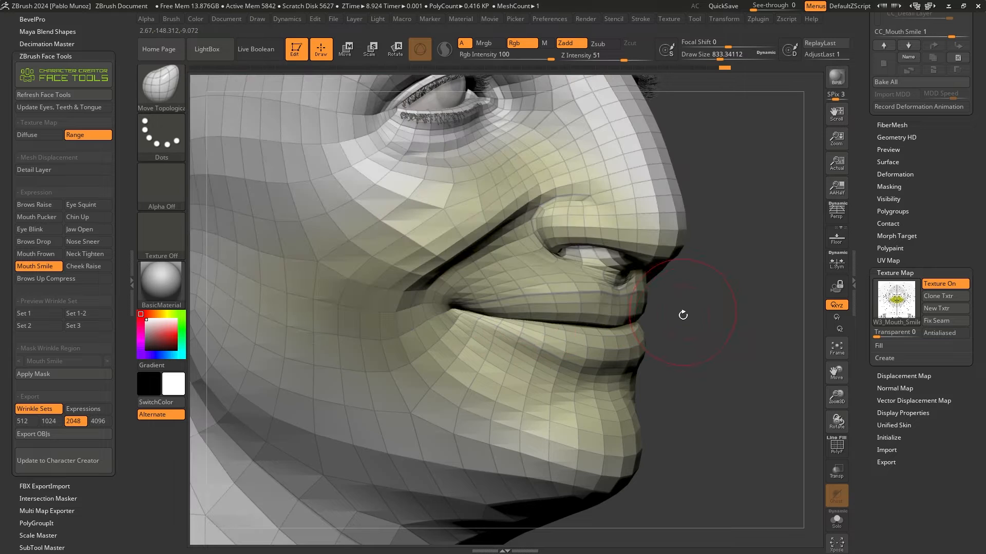
Inspect the smile from the front and at an angle, and raise the head to subdivision level 3.
key("f")
right_click_drag(655, 242, 644, 292, "shift")
mouse_move(598, 335)
right_mouse_down("alt")
mouse_move(549, 347)
mouse_move(545, 332)
right_mouse_up("alt")
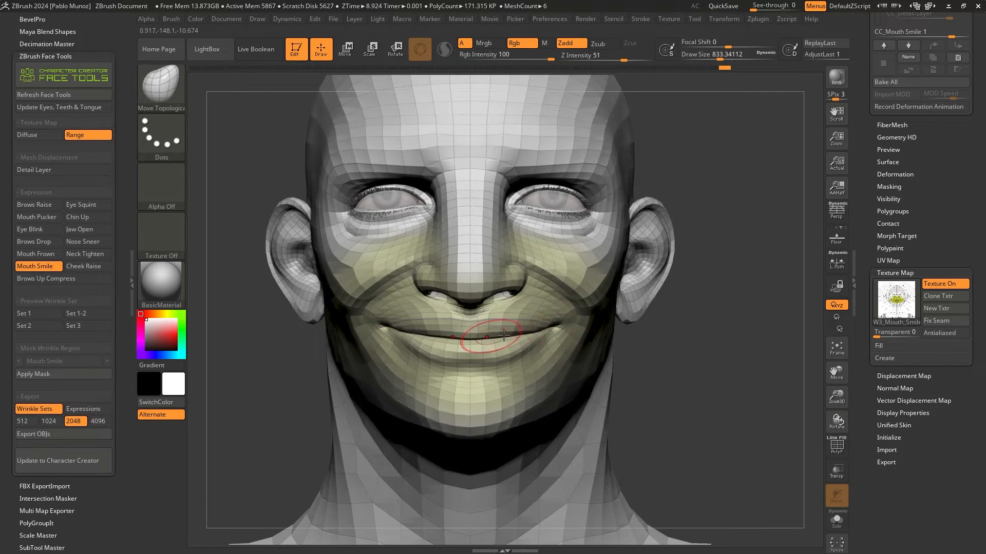
right_click_drag(512, 304, 576, 300, "alt")
mouse_move(400, 279)
right_mouse_down()
mouse_move(462, 275)
mouse_move(440, 292)
mouse_move(473, 262)
mouse_move(478, 295)
mouse_move(485, 236)
mouse_move(472, 229)
right_mouse_up()
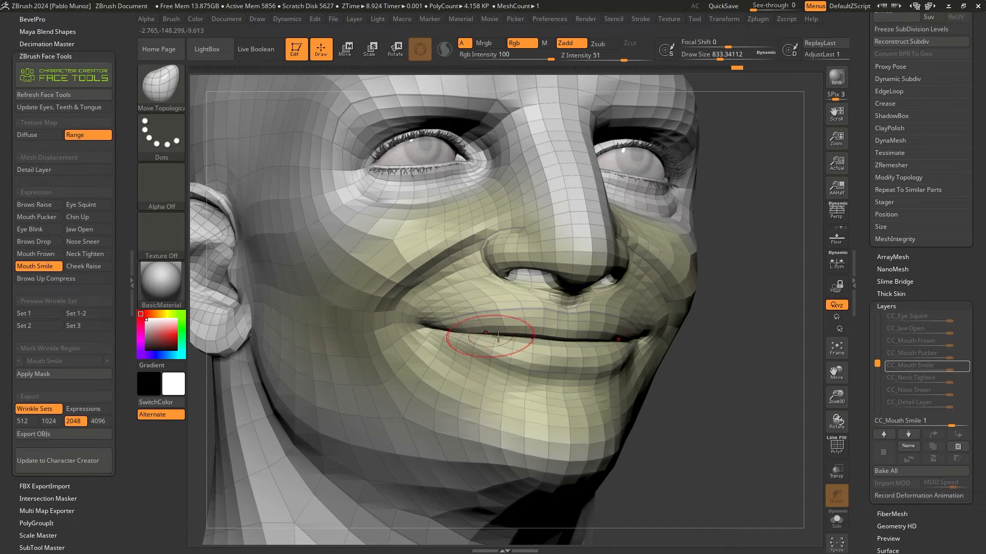
scroll(873, 277, "up", 5)
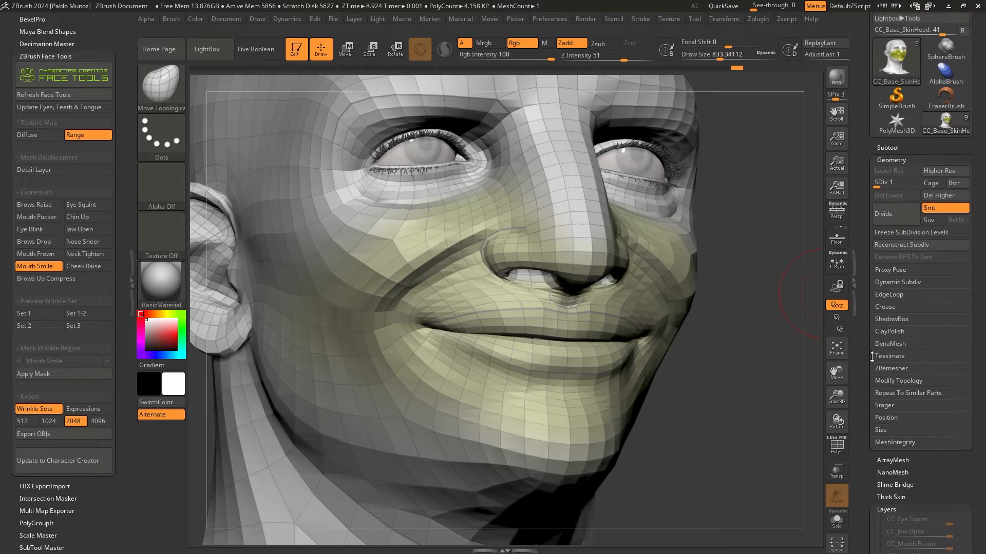
left_click(879, 220)
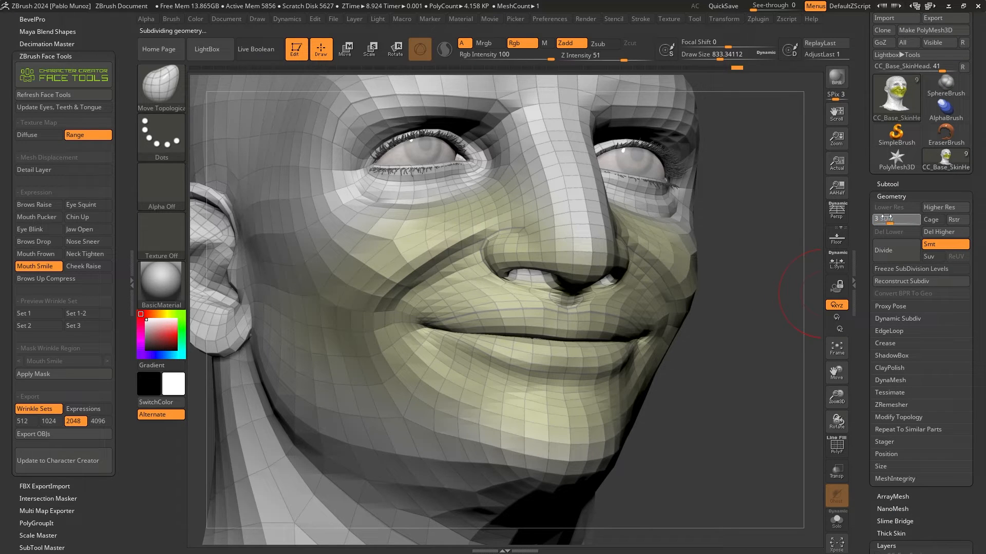
Choose the DamStandard brush for sculpting creases on the smile.
key("shift")
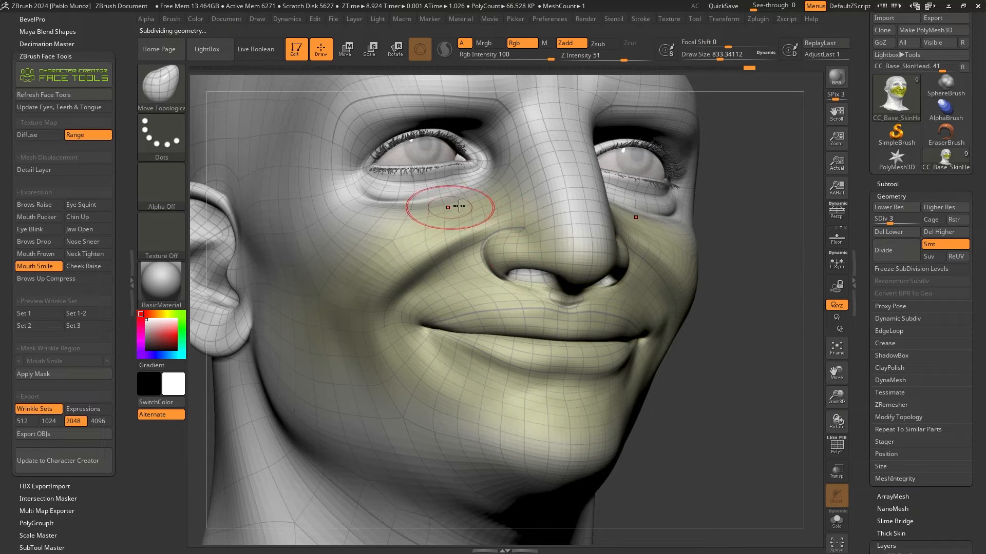
key("b")
key("d")
key("s")
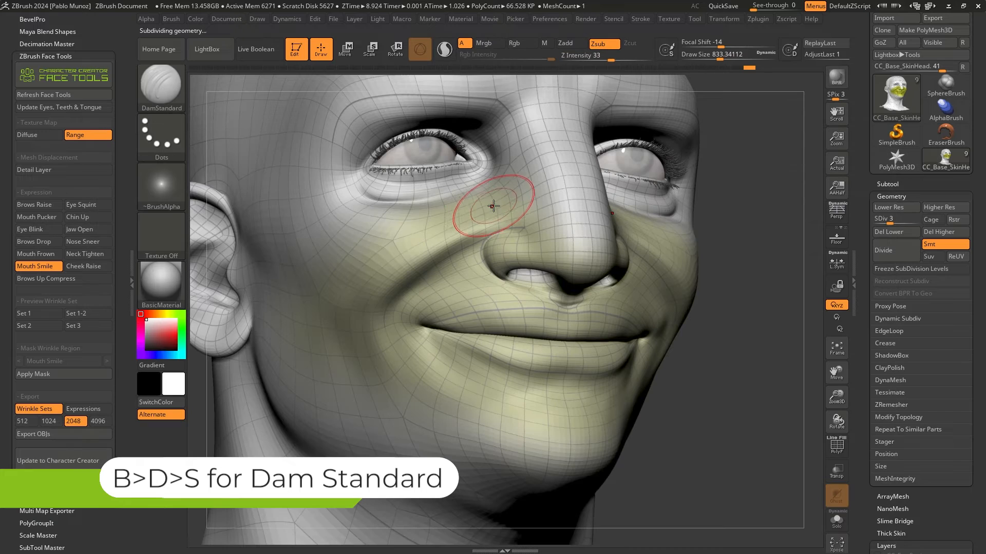
Set the draw size to about 537, carve the smile fold from beside the nostril toward the mouth corner, and soften it.
key("space")
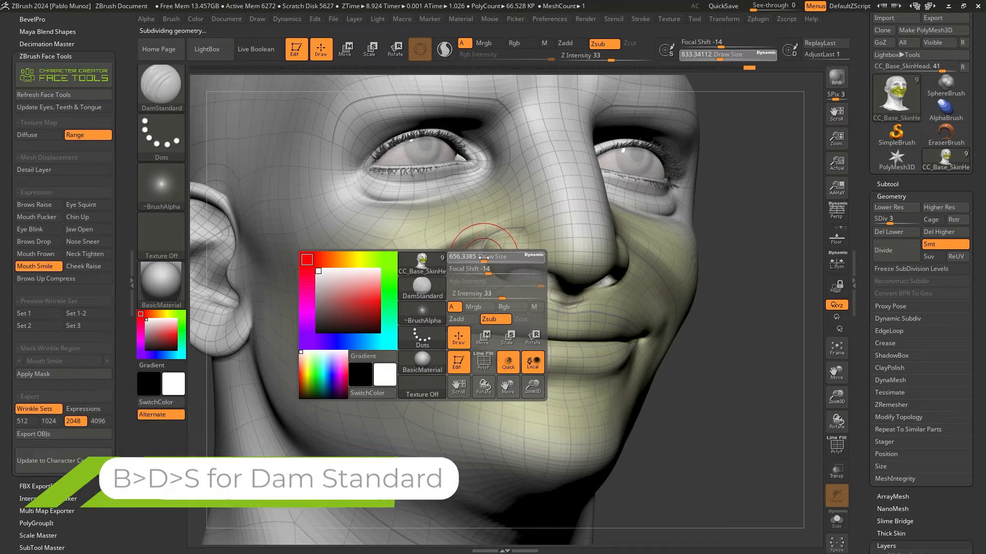
left_click_drag(484, 258, 475, 259)
right_click_drag(431, 314, 420, 288)
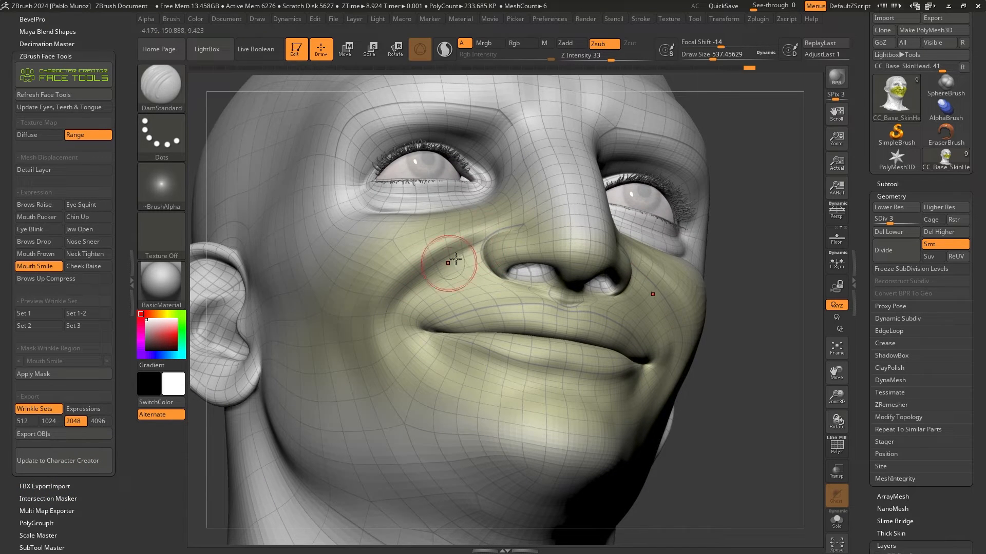
mouse_move(478, 245)
left_mouse_down()
mouse_move(413, 290)
mouse_move(472, 246)
left_mouse_up()
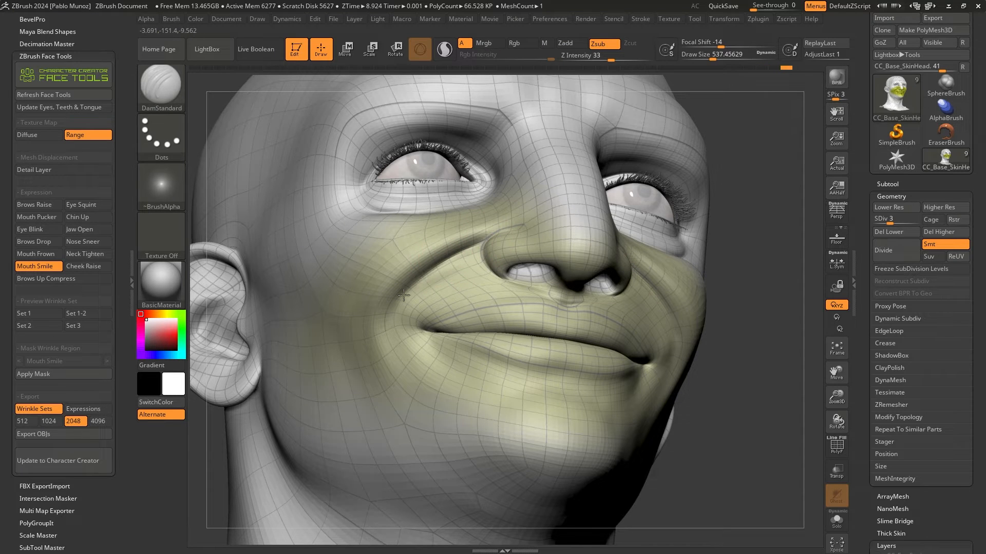
key("shift")
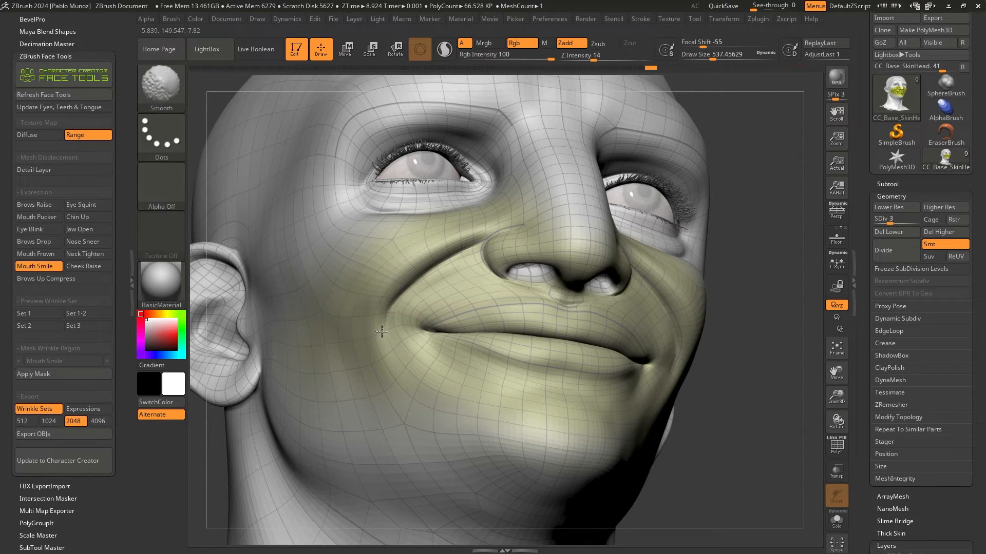
right_click_drag(451, 226, 492, 238)
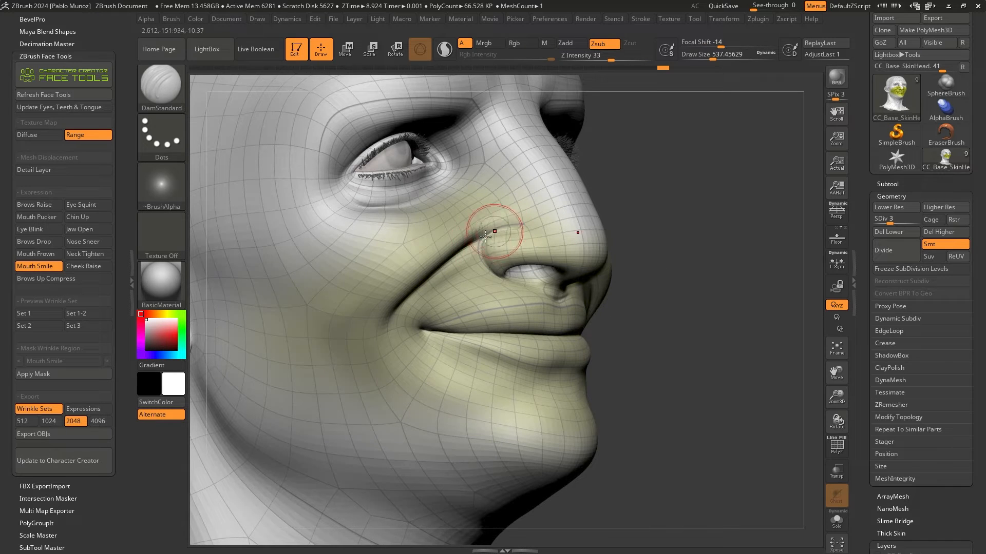
Extend the smile fold's crease upward along the top of the nostril wing.
mouse_move(581, 229)
right_mouse_down()
mouse_move(483, 241)
mouse_move(424, 278)
right_mouse_up()
mouse_move(390, 321)
right_mouse_down("ctrl")
mouse_move(434, 303)
mouse_move(492, 240)
mouse_move(521, 240)
right_mouse_up("ctrl")
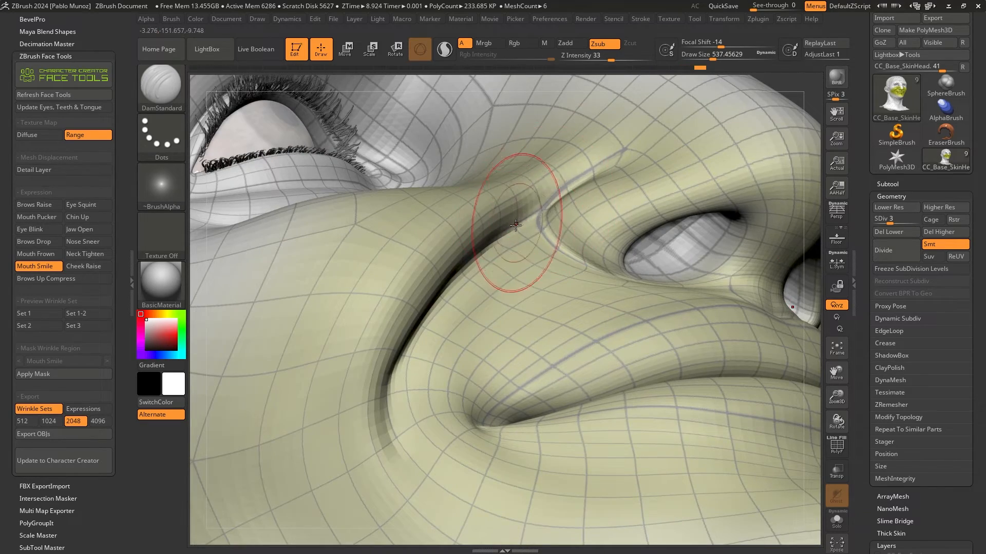
left_click_drag(566, 185, 616, 154)
mouse_move(616, 154)
right_mouse_down()
mouse_move(511, 247)
mouse_move(505, 274)
right_mouse_up()
Carve the lower end of the smile fold and a crease in the cheek beside the mouth corner, smoothing both.
mouse_move(460, 308)
left_mouse_down("shift")
mouse_move(469, 362)
mouse_move(460, 327)
left_mouse_up("shift")
right_click_drag(460, 327, 482, 279)
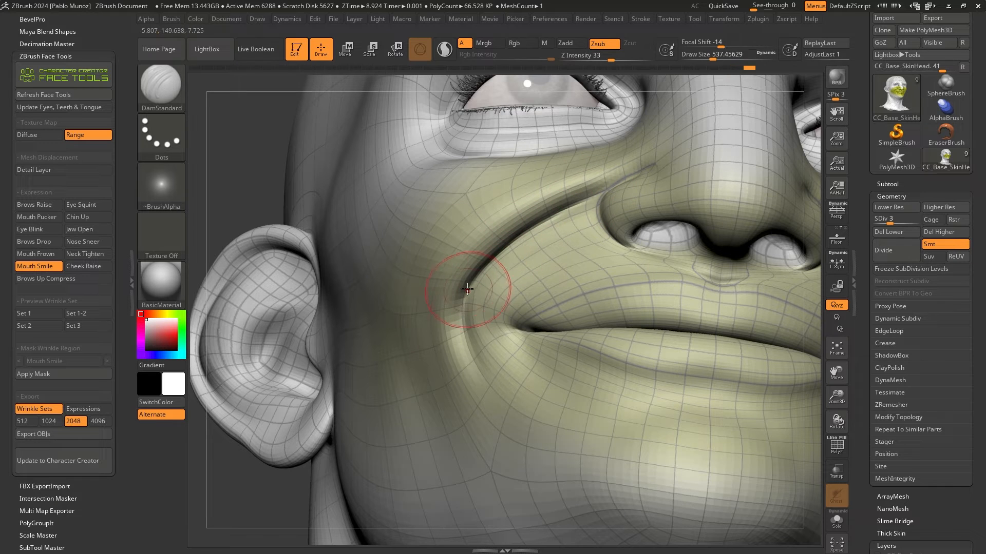
mouse_move(472, 344)
right_mouse_down()
mouse_move(460, 316)
mouse_move(456, 341)
right_mouse_up()
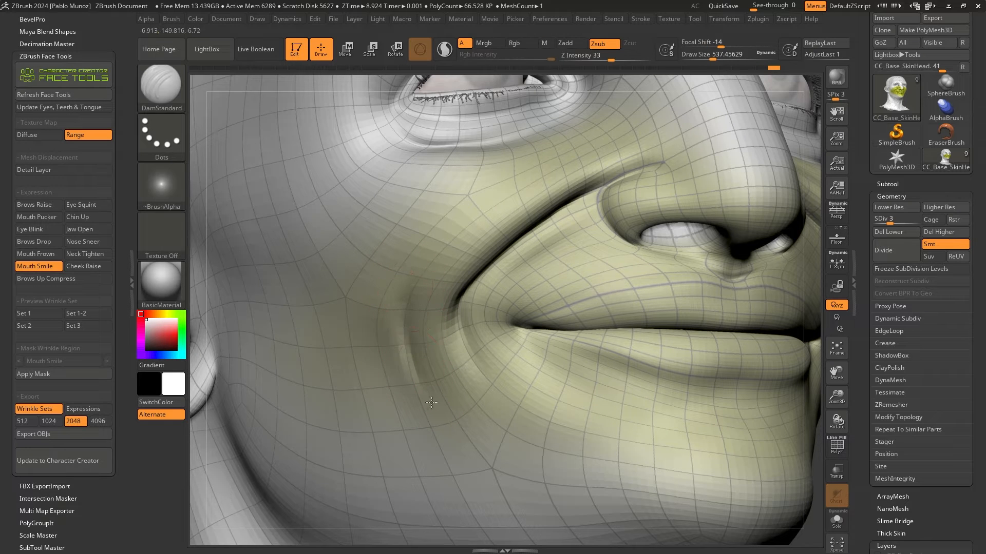
mouse_move(414, 308)
left_mouse_down("shift")
mouse_move(413, 281)
mouse_move(422, 408)
left_mouse_up("shift")
mouse_move(429, 347)
right_mouse_down("ctrl")
mouse_move(478, 334)
mouse_move(437, 353)
right_mouse_up("ctrl")
right_click_drag(509, 309, 513, 318, "shift")
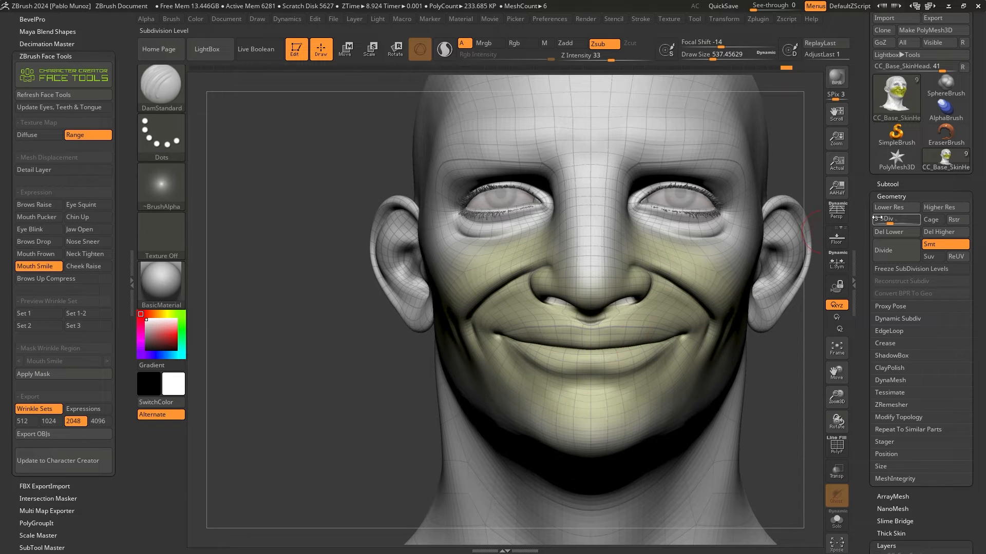
Add a short crease between the smile fold and the mouth corner and smooth it into the cheek.
right_click_drag(689, 335, 620, 311, "alt")
right_click_drag(524, 322, 434, 325)
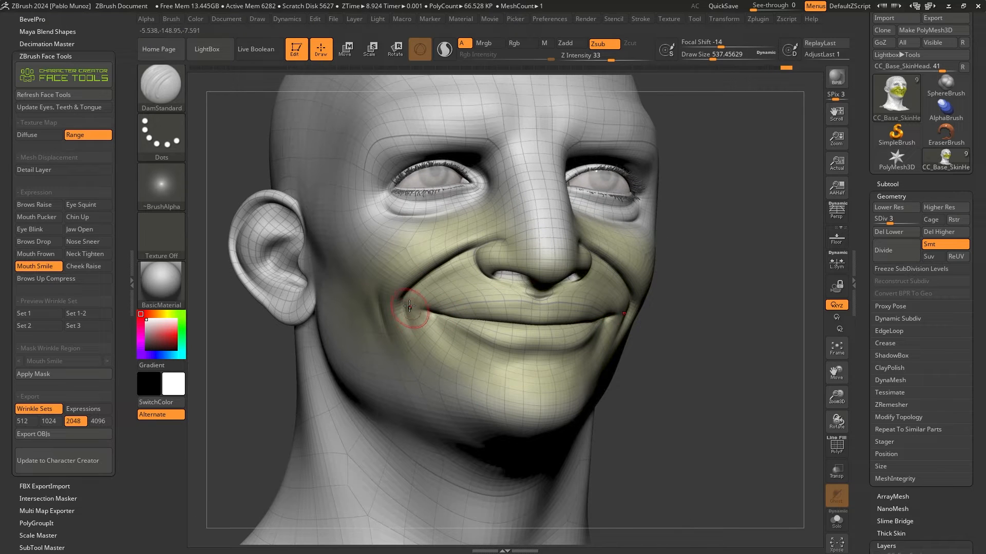
left_click_drag(409, 307, 417, 325)
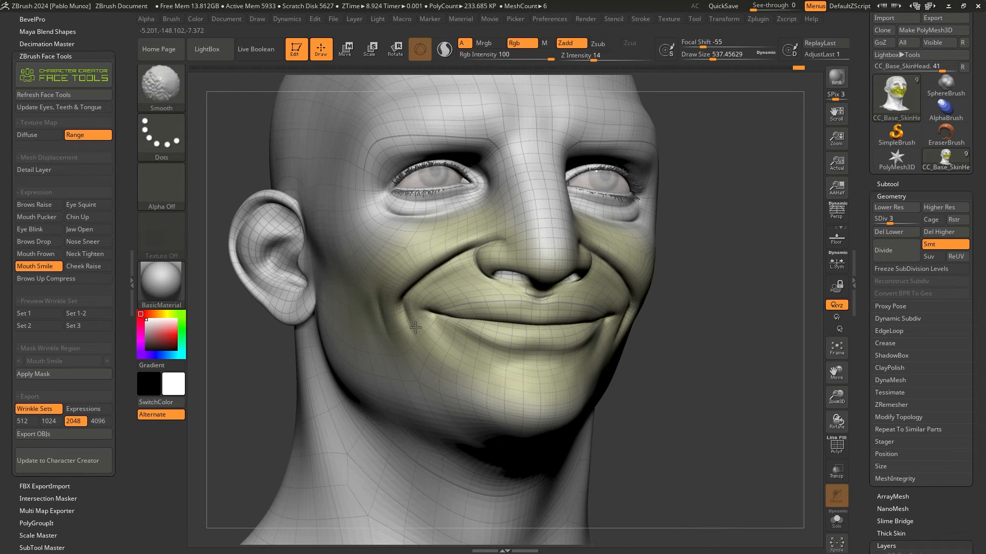
right_click_drag(410, 326, 651, 296)
key("shift")
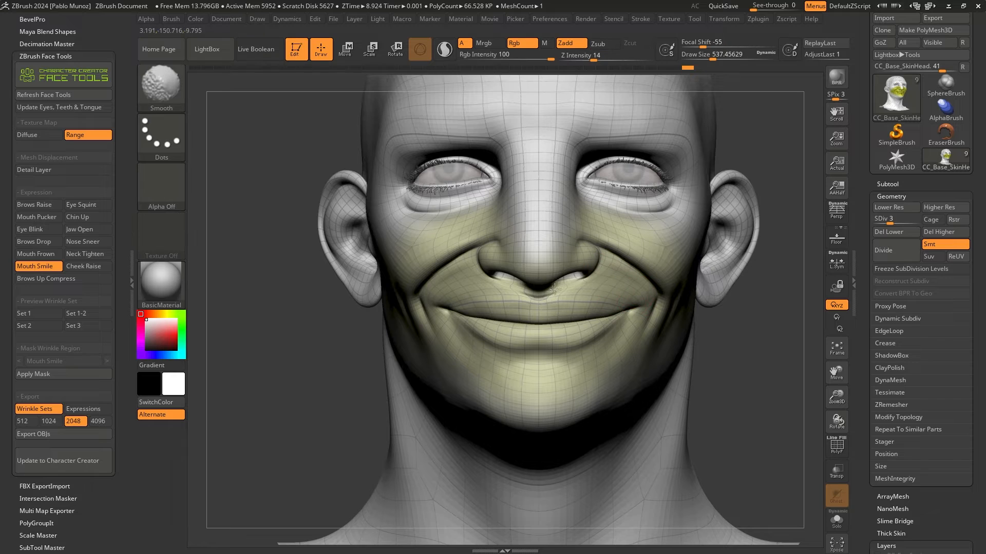
mouse_move(594, 348)
right_mouse_down()
mouse_move(655, 318)
mouse_move(680, 329)
mouse_move(652, 324)
mouse_move(644, 297)
right_mouse_up()
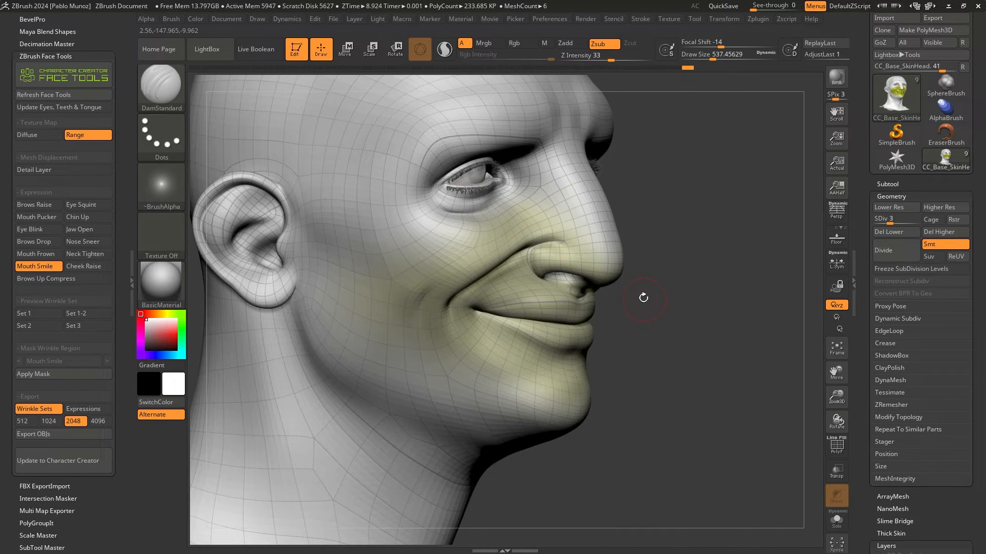
Switch to the Move Topological brush, set the draw size to about 881, and adjust the upper lip's profile under the nose.
key("b")
key("m")
key("t")
key("space")
left_click_drag(622, 260, 614, 260)
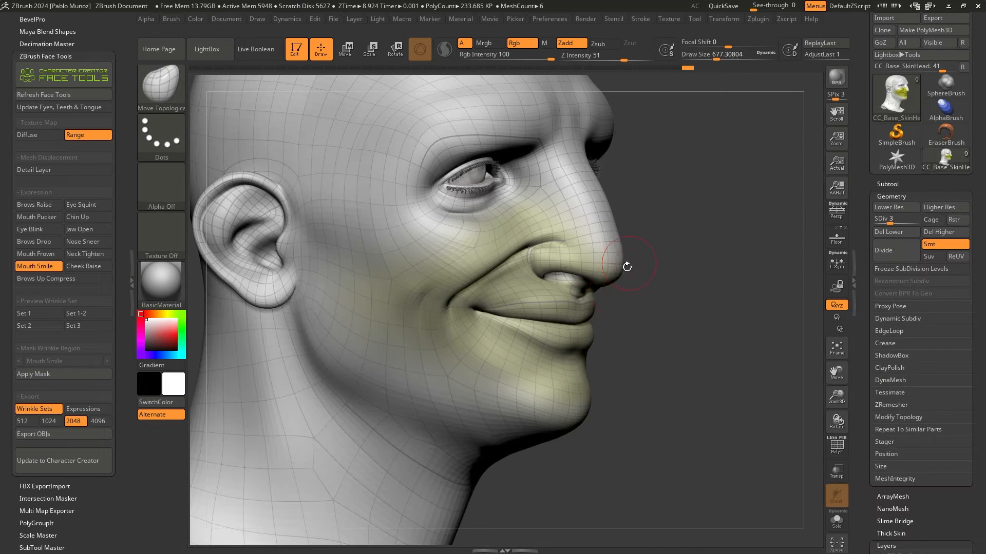
mouse_move(614, 304)
right_mouse_down("ctrl")
mouse_move(605, 316)
mouse_move(596, 303)
right_mouse_up("ctrl")
key("space")
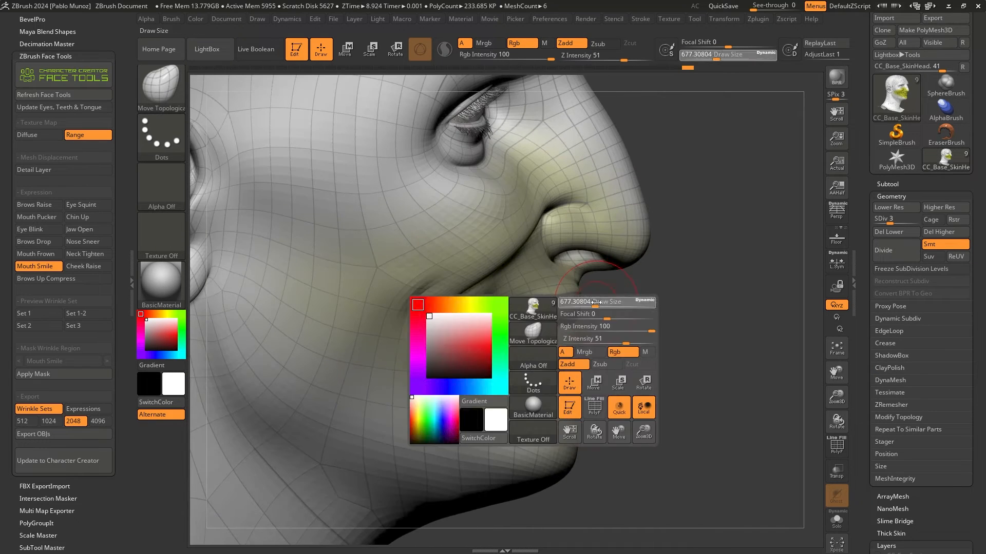
left_click_drag(594, 301, 580, 304)
key("space")
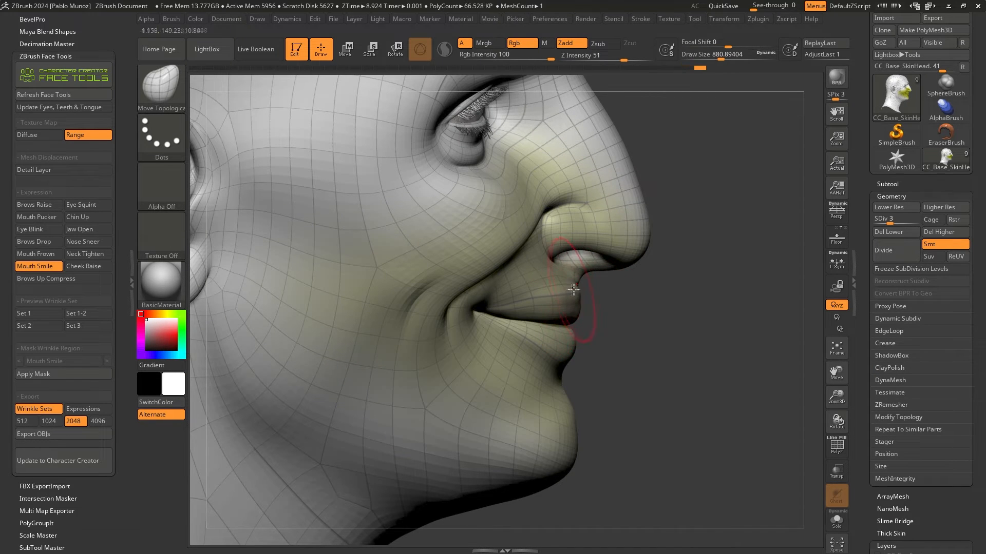
right_click_drag(568, 303, 577, 293)
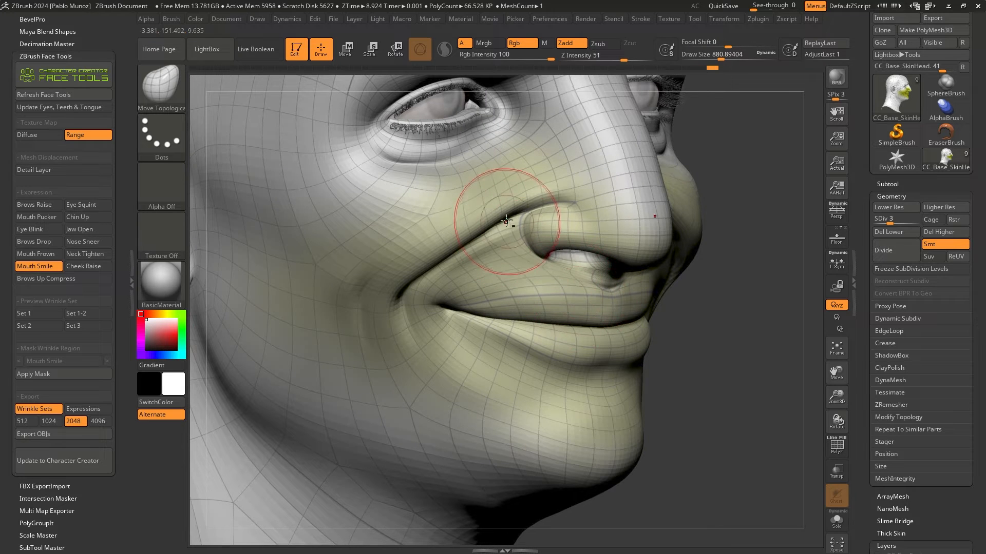
Switch to the ClayBuildup brush at a draw size of about 397 and build up the smile fold around the nostril wing.
right_click_drag(546, 253, 522, 268, "alt")
key("b")
key("c")
key("b")
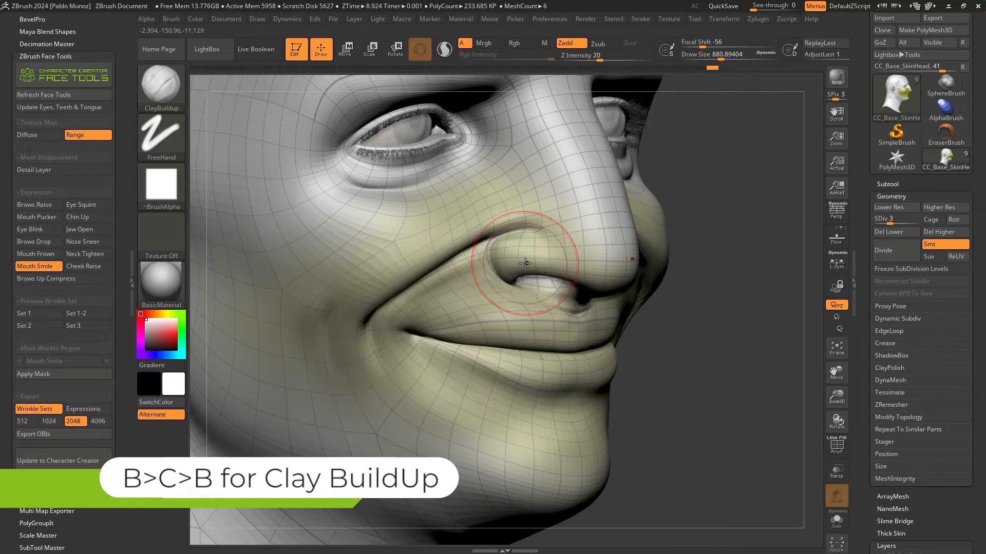
key("space")
left_click_drag(528, 268, 514, 268)
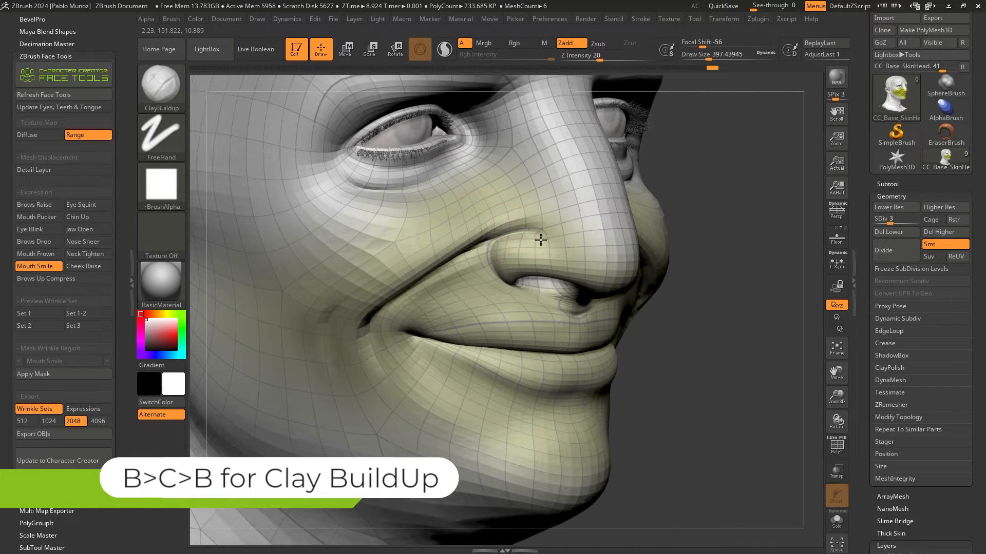
mouse_move(516, 224)
right_mouse_down()
mouse_move(505, 234)
mouse_move(528, 221)
mouse_move(522, 227)
right_mouse_up()
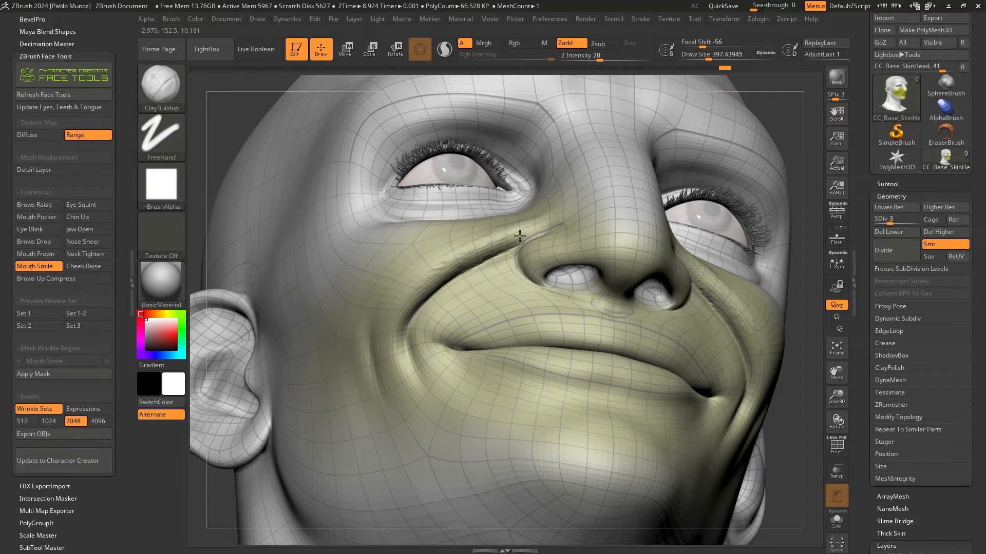
Build up the skin between the smile fold and the upper lip, and smooth the added clay.
right_click_drag(450, 272, 485, 288)
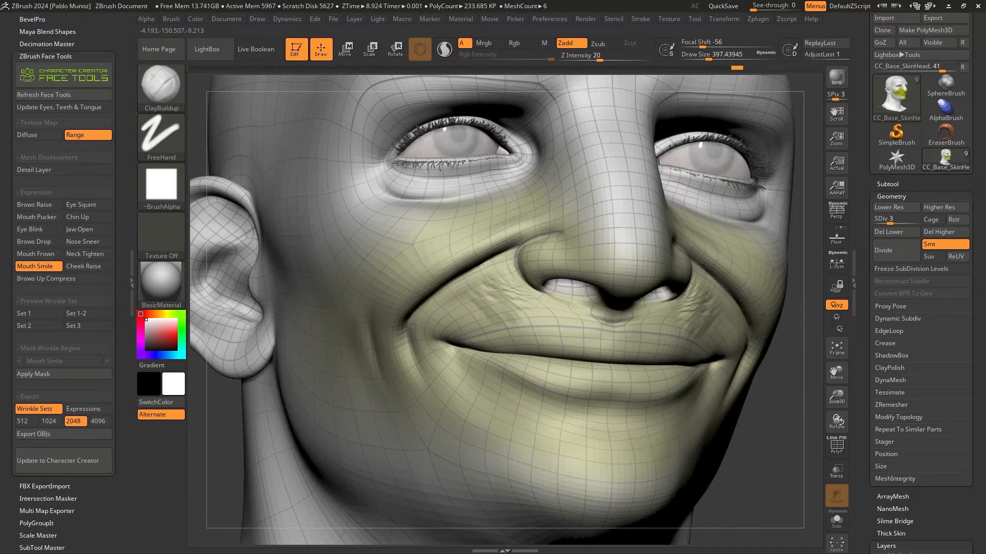
left_click_drag(487, 316, 451, 323)
key("shift")
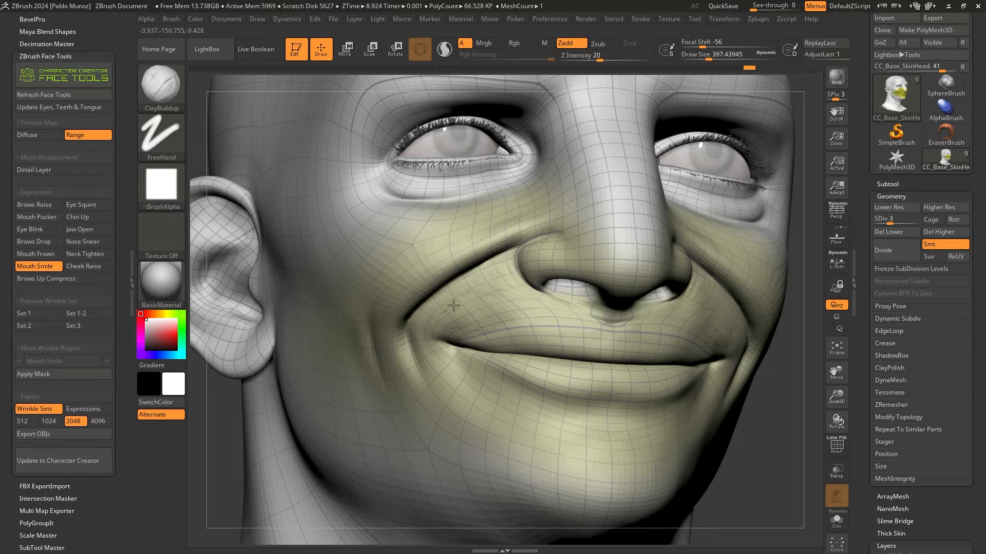
key("shift")
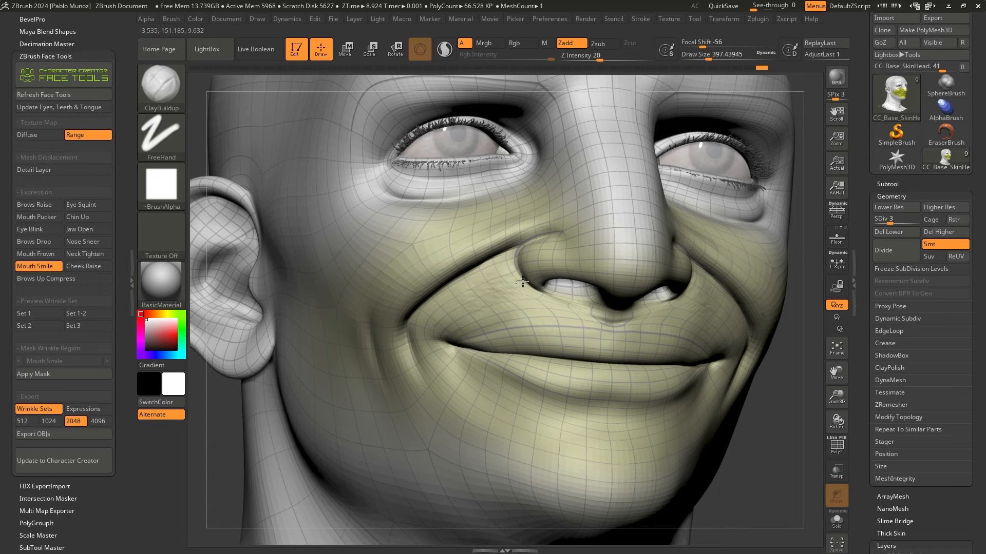
key("shift")
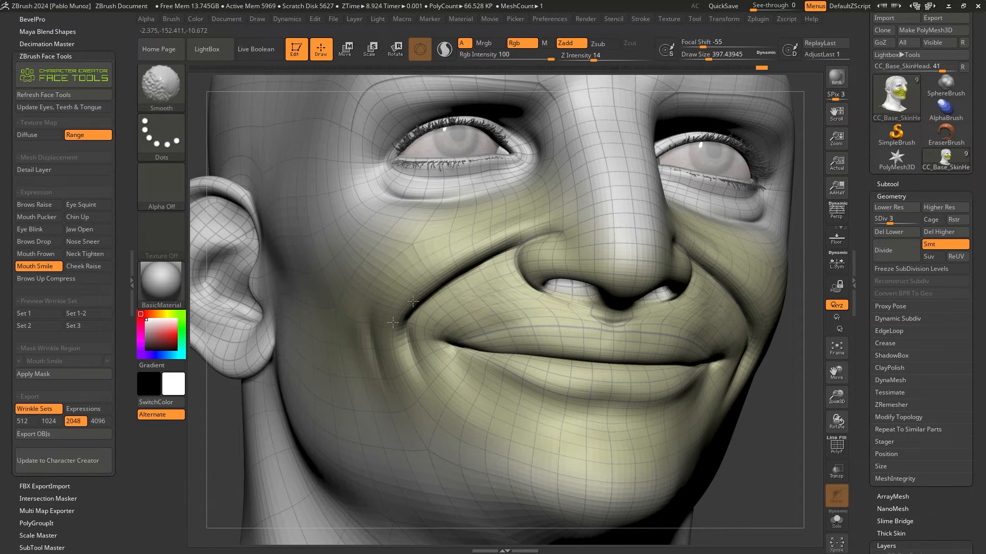
Add clay volume around and below the mouth corner and smooth it into the cheek.
right_click_drag(392, 322, 397, 289, "alt")
mouse_move(443, 318)
left_mouse_down()
mouse_move(458, 346)
mouse_move(493, 355)
mouse_move(461, 326)
mouse_move(501, 368)
left_mouse_up()
key("shift")
left_click_drag(501, 368, 446, 316, "shift")
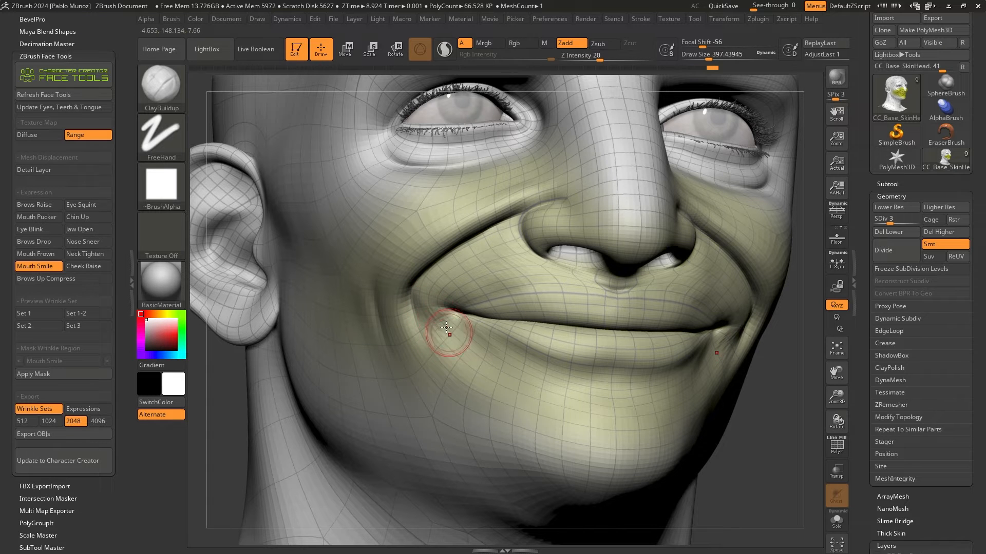
left_click_drag(447, 328, 436, 330, "shift")
Refine and smooth the mouth corners and the skin above the upper lip in front view.
right_click_drag(507, 310, 500, 319, "shift")
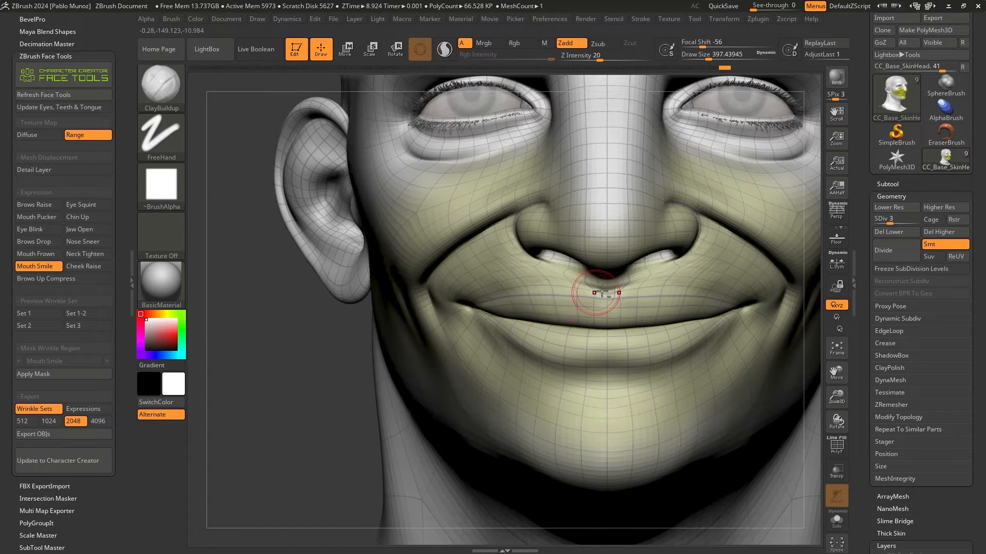
right_click_drag(603, 292, 465, 269, "alt")
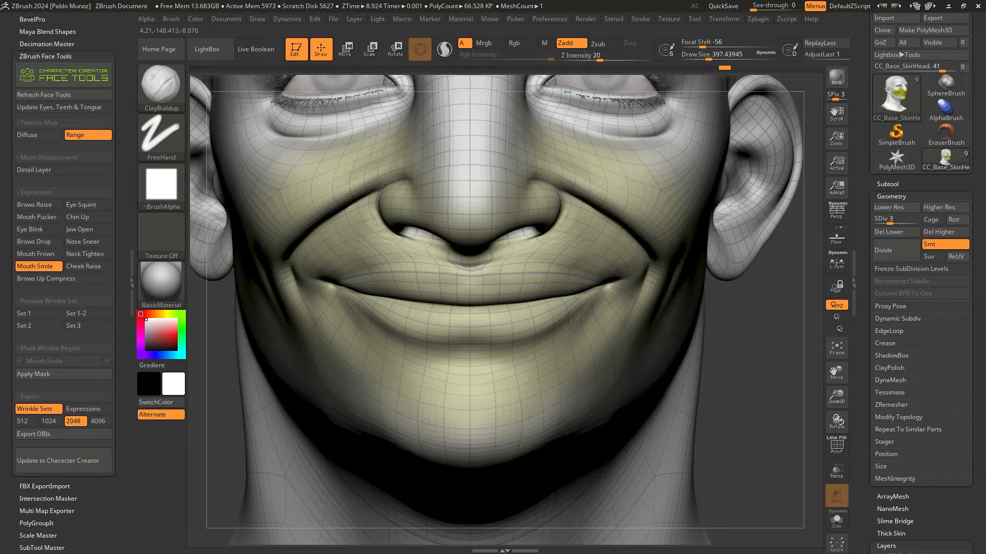
key("shift")
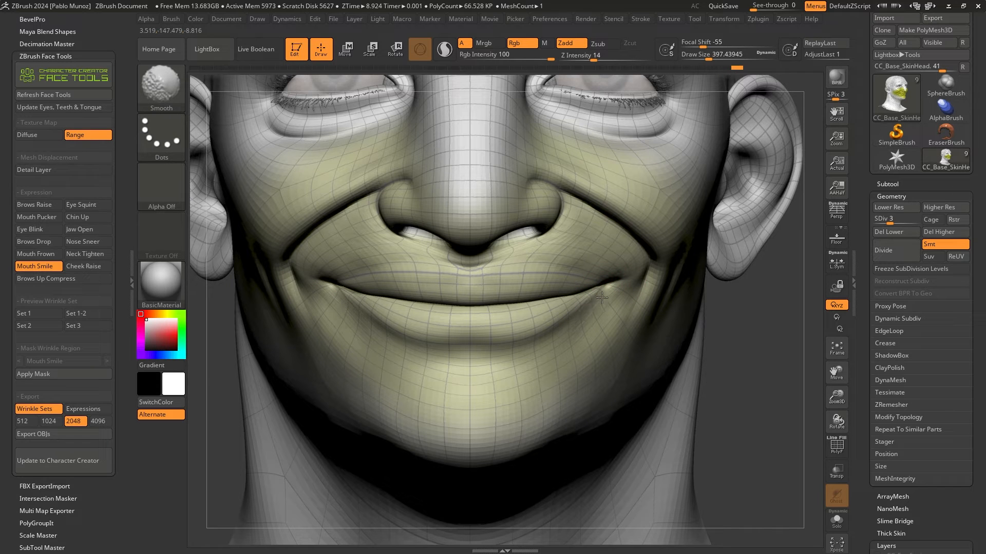
right_click_drag(613, 286, 585, 296, "alt")
key("shift")
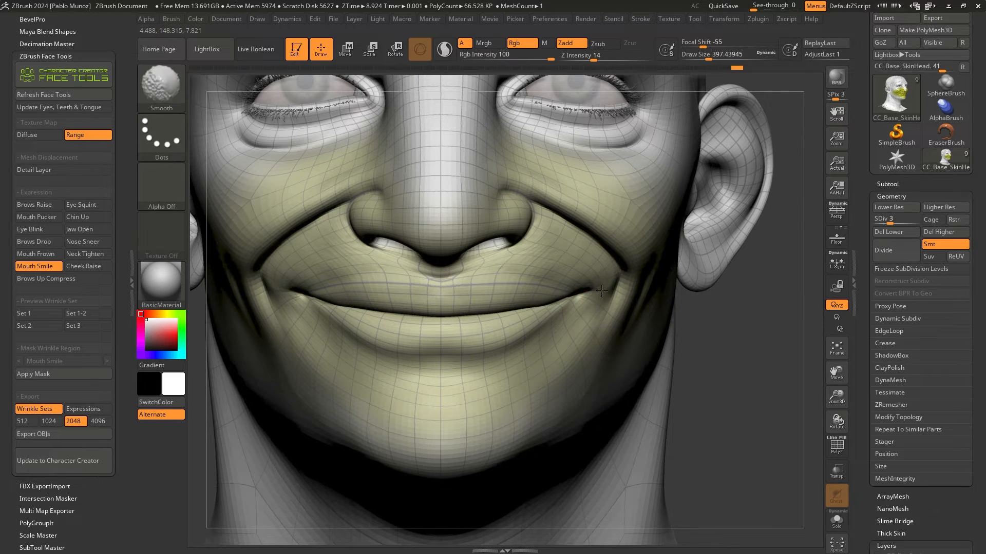
key("shift")
key("shift")
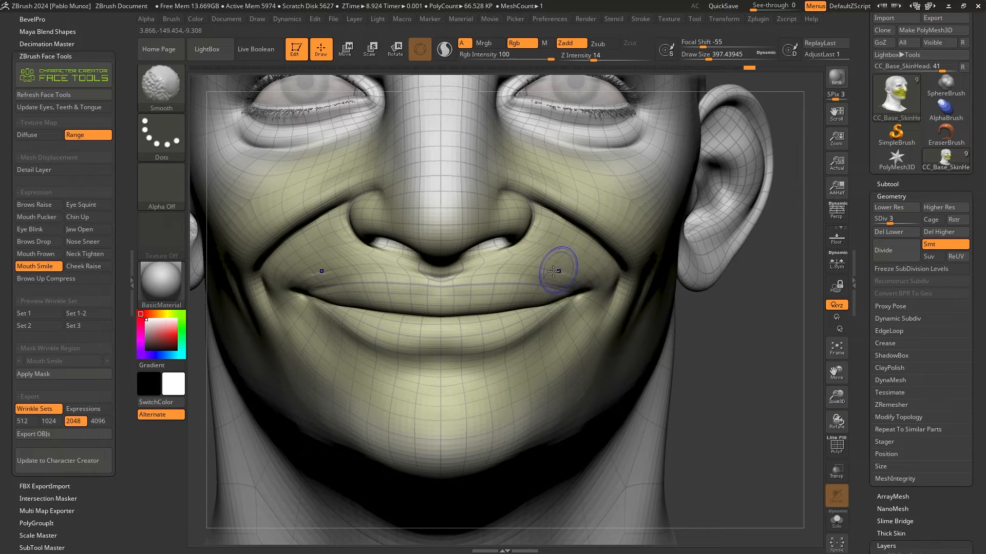
Smooth the upper lip and the cheek creases beside the mouth, and check the smile from the front and at an angle.
right_click_drag(536, 299, 662, 256)
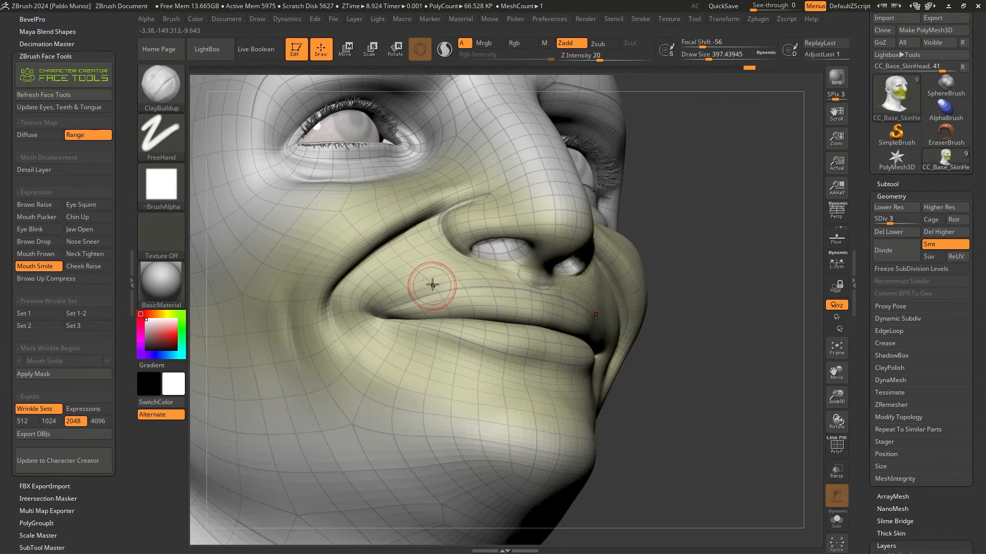
key("shift")
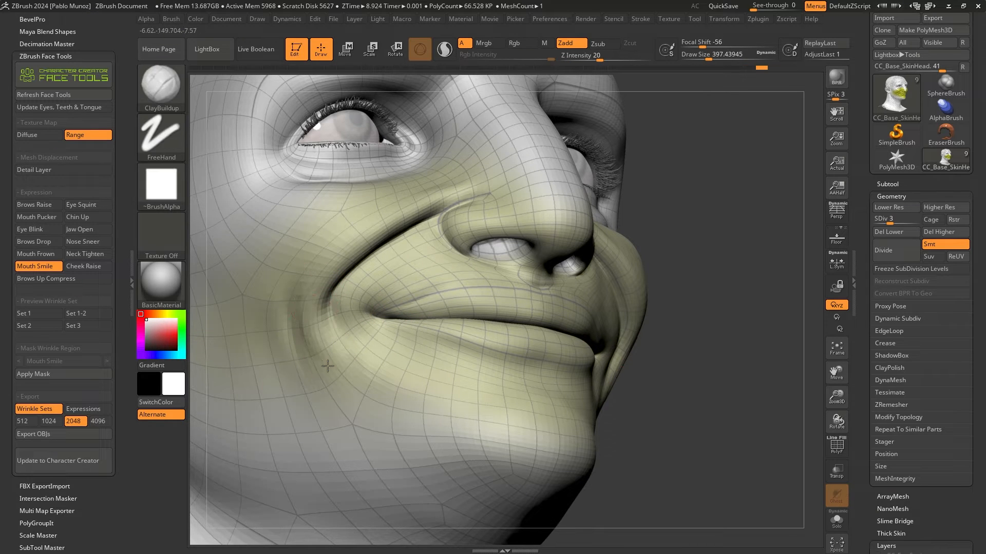
key("shift")
mouse_move(333, 288)
right_mouse_down()
mouse_move(564, 262)
mouse_move(637, 301)
right_mouse_up()
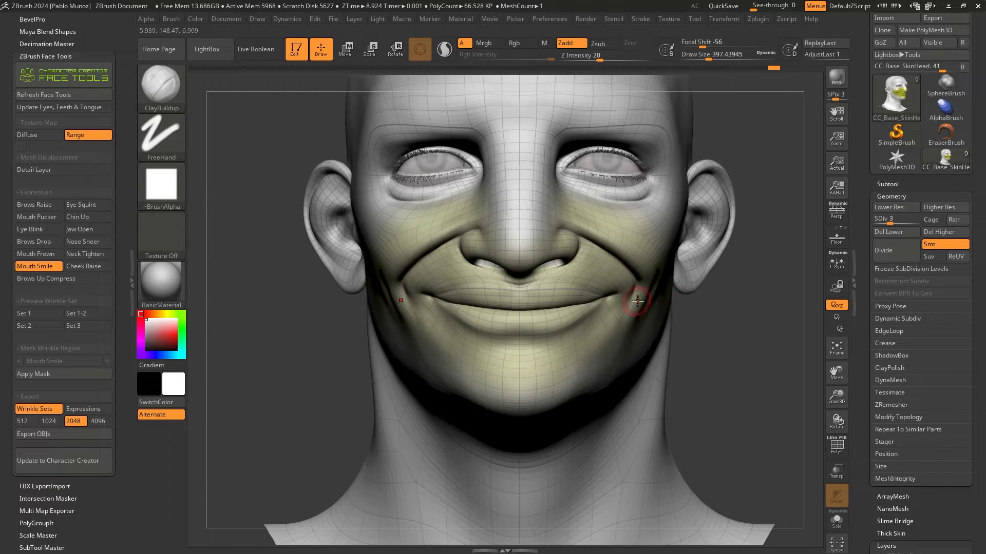
right_click_drag(707, 304, 708, 338)
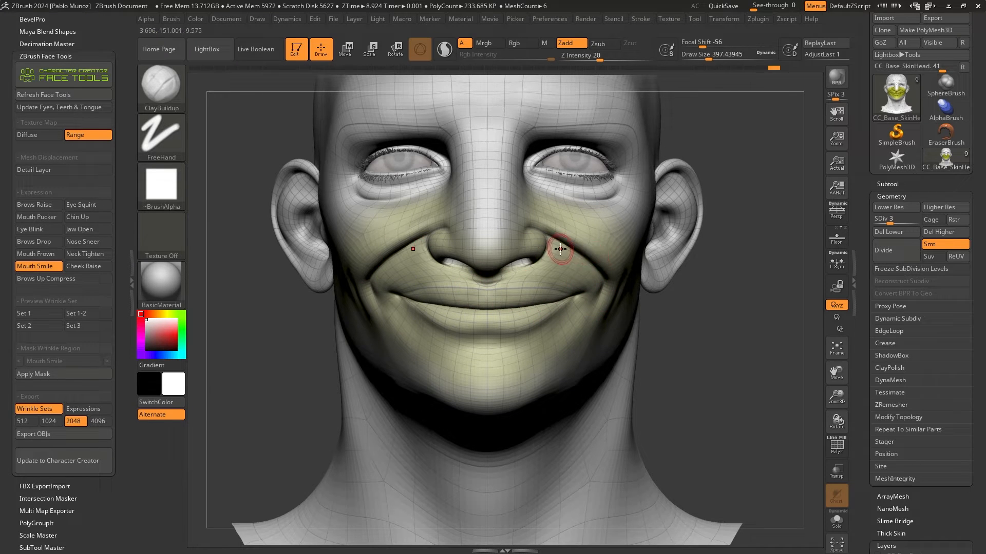
right_click_drag(560, 249, 493, 245)
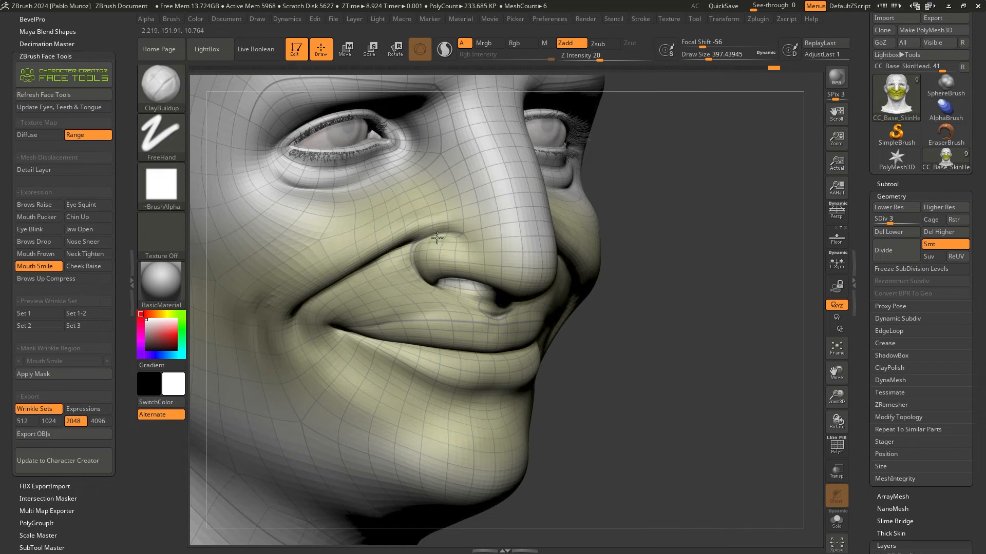
Try ClayBuildup strokes across the side of the nose, outside the coloured smile range.
mouse_move(449, 240)
left_mouse_down("shift")
mouse_move(468, 243)
mouse_move(513, 215)
left_mouse_up("shift")
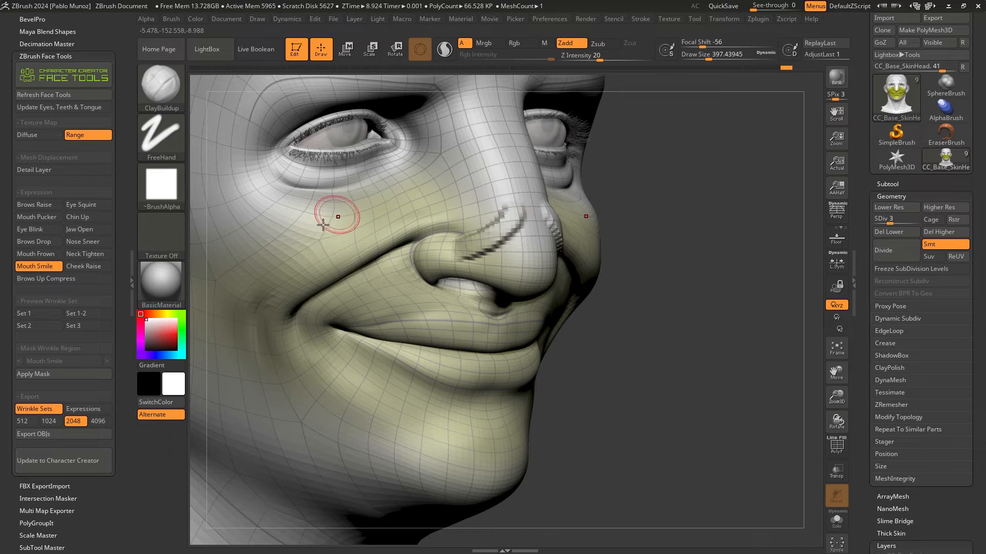
key("ctrl+z")
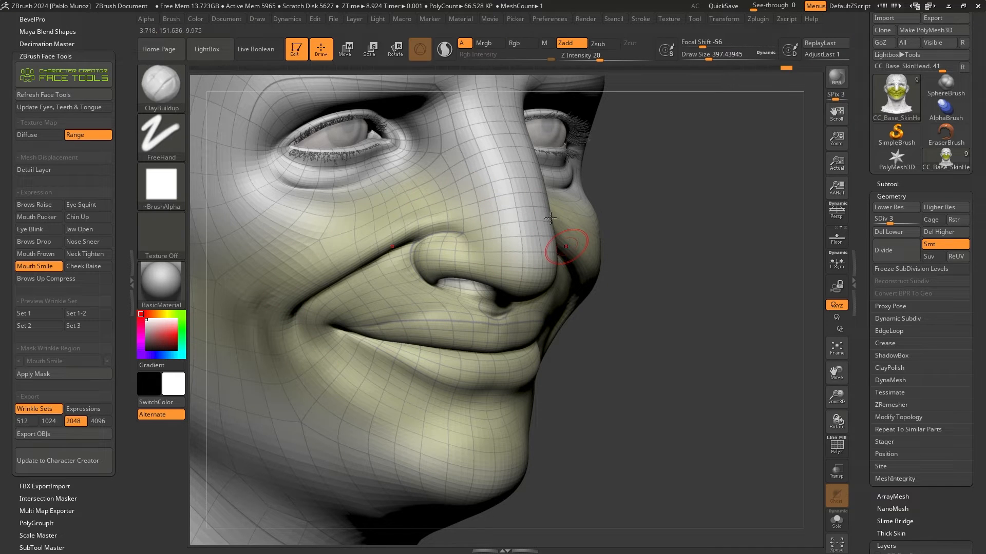
right_click_drag(445, 247, 539, 254, "alt")
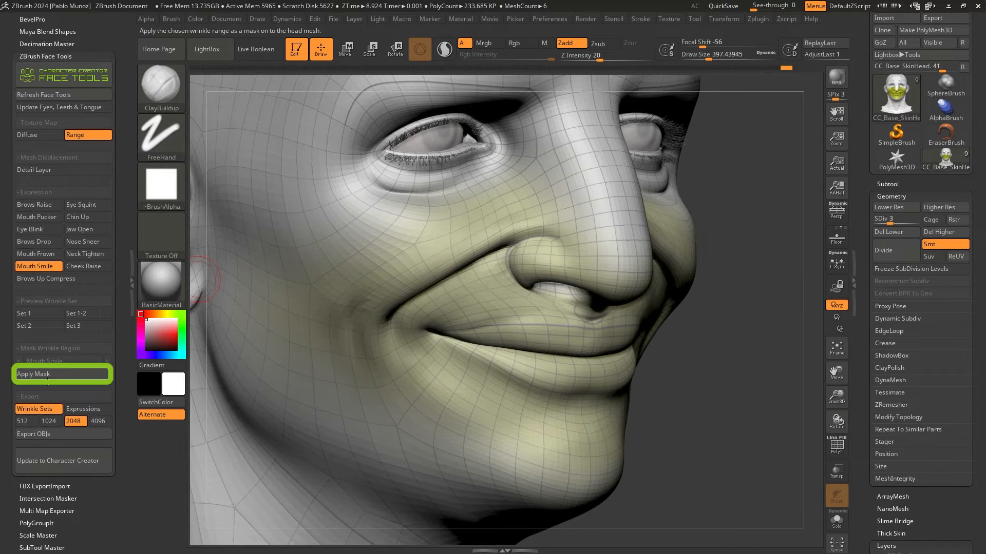
Try masking the Mouth Smile wrinkle region and brushing clay across the nose, and undo the strokes.
left_click(75, 373)
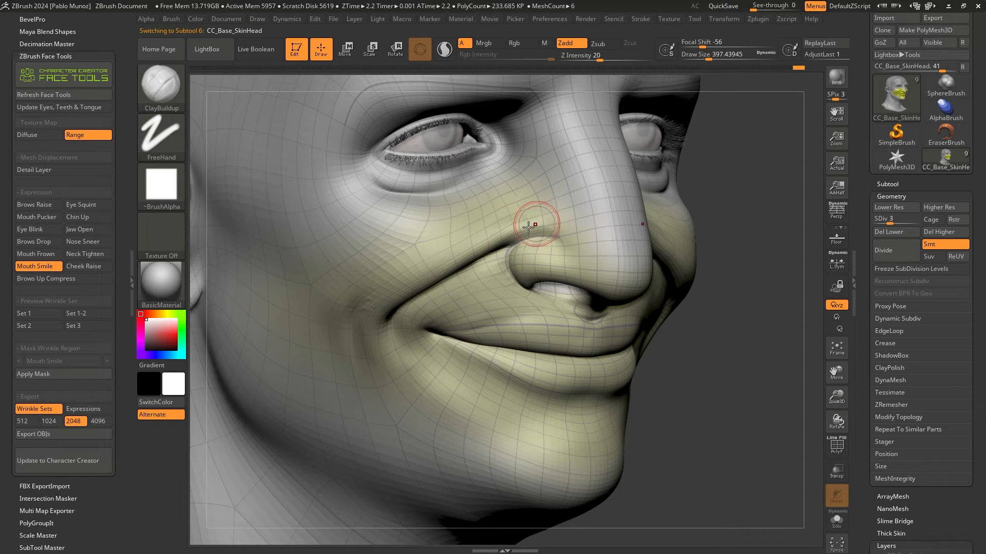
mouse_move(555, 195)
left_mouse_down()
mouse_move(534, 213)
mouse_move(565, 206)
mouse_move(595, 244)
mouse_move(641, 254)
mouse_move(617, 195)
mouse_move(634, 212)
left_mouse_up()
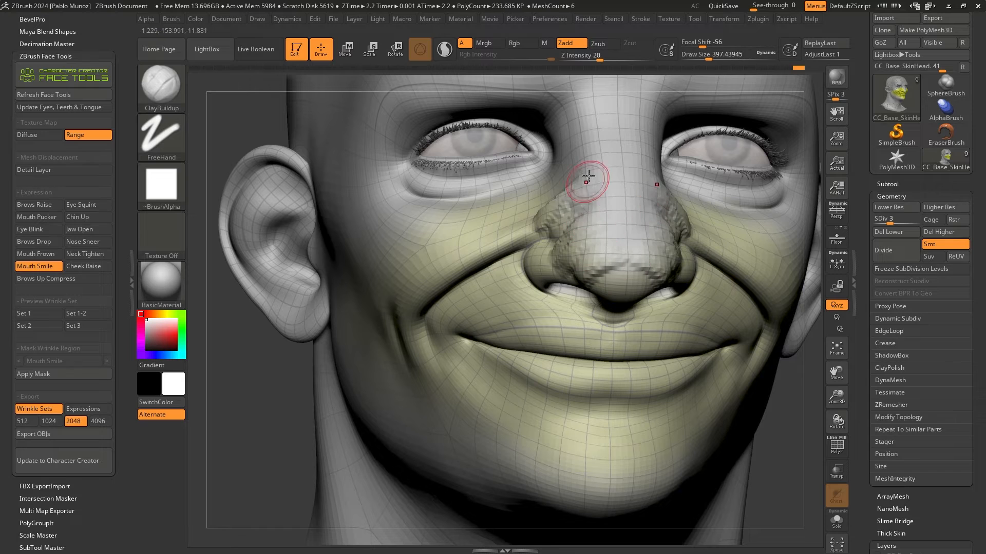
key("ctrl")
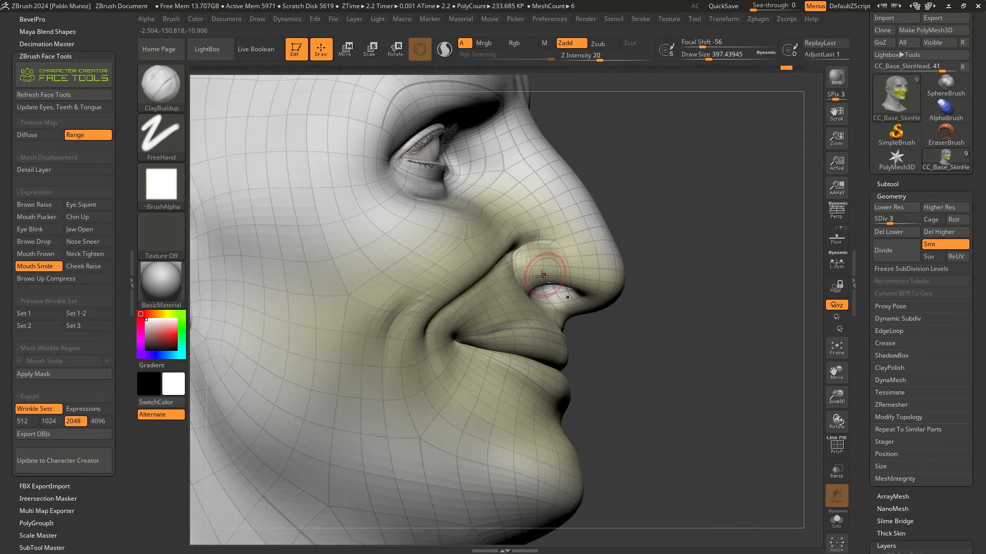
mouse_move(596, 267)
left_mouse_down()
mouse_move(560, 249)
mouse_move(411, 287)
mouse_move(395, 221)
mouse_move(359, 145)
mouse_move(544, 231)
left_mouse_up()
key("ctrl+z")
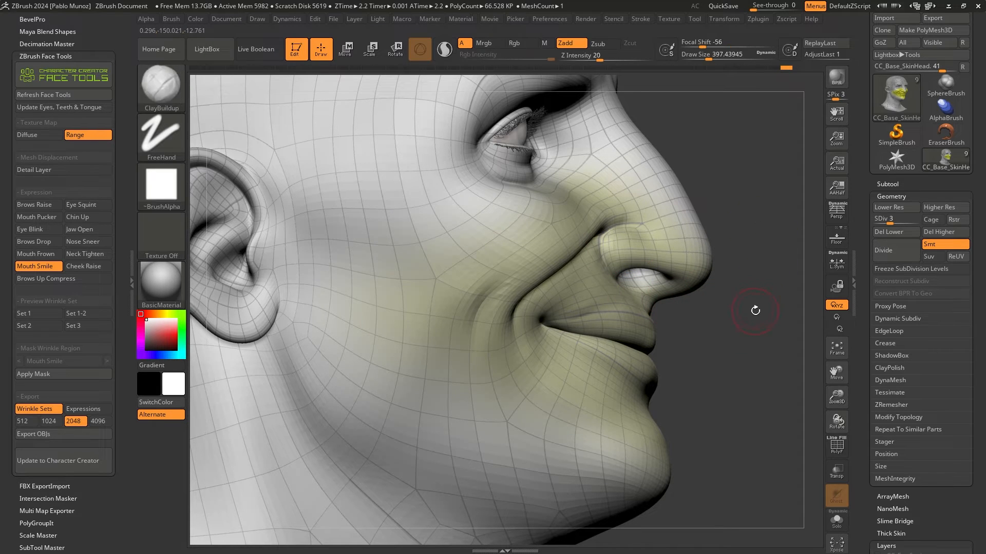
Lower the head to subdivision level 1 and select the Move Topological brush.
left_click_drag(755, 308, 549, 311)
left_click_drag(739, 231, 531, 233)
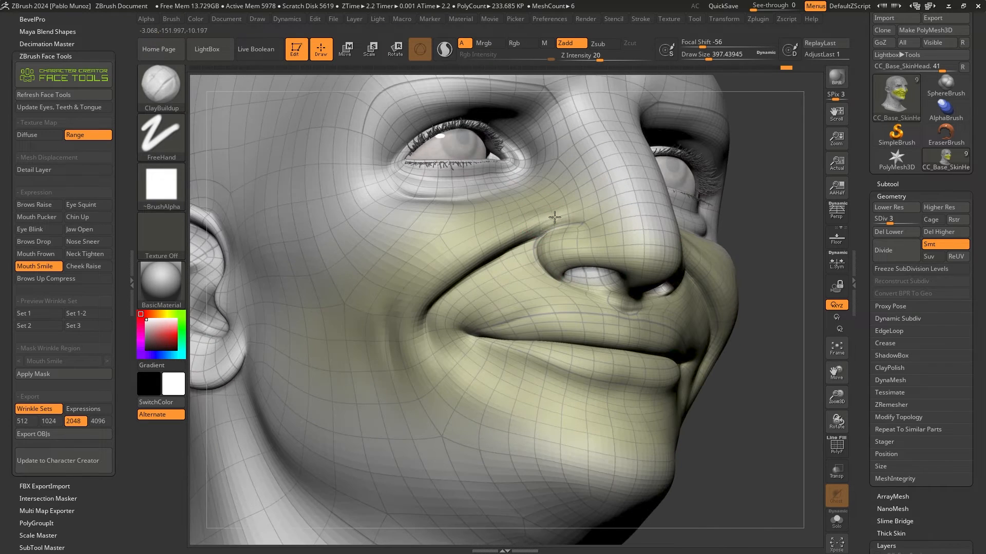
right_click_drag(517, 234, 484, 248)
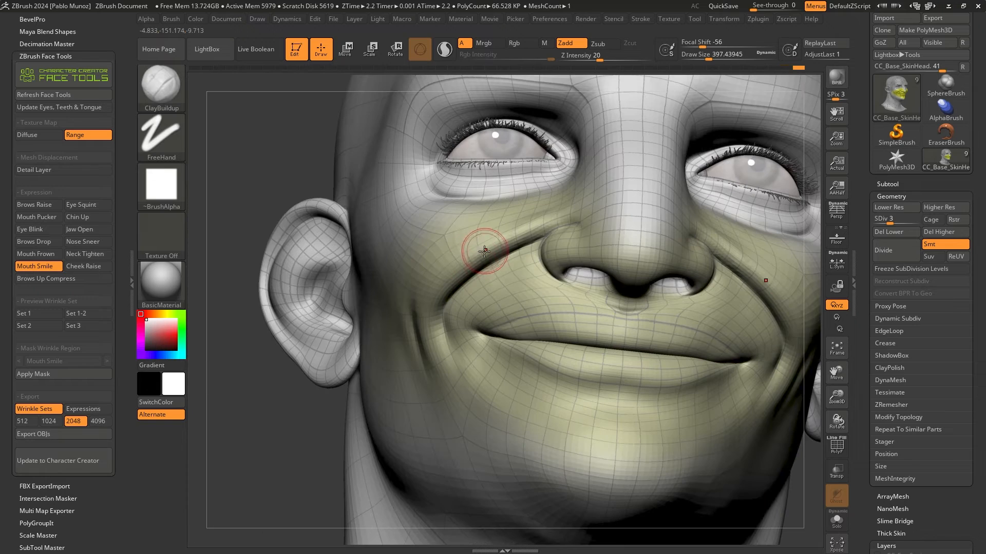
left_click(898, 235)
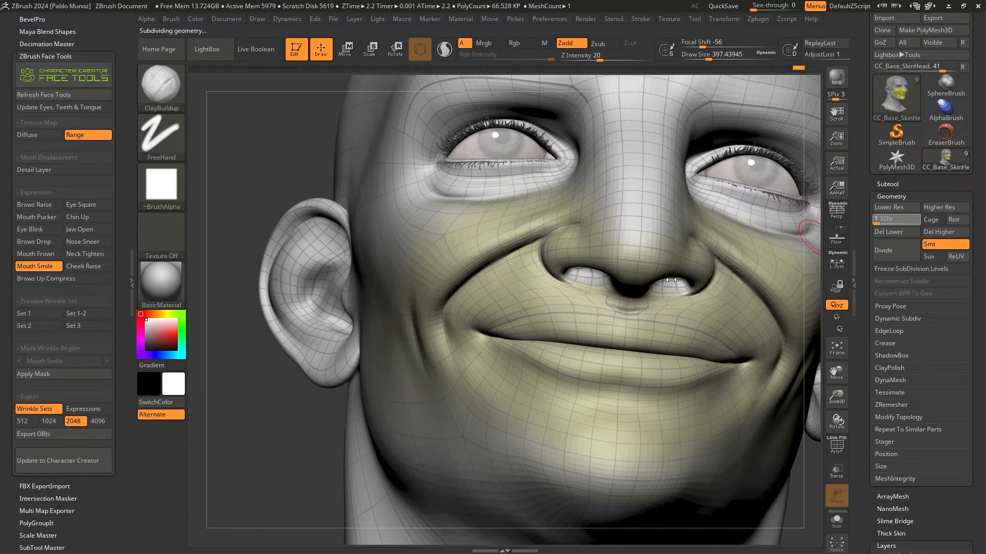
right_click_drag(671, 279, 525, 285, "ctrl")
key("b")
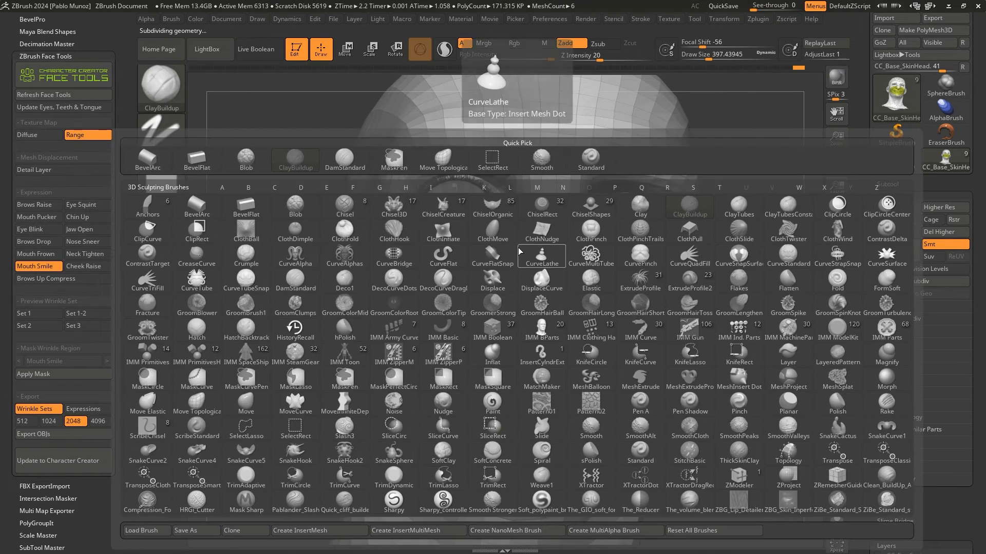
key("m")
key("t")
Adjust the mouth corners with Move Topological at a draw size of about 1587, comparing with undo and redo and checking from the side and front.
key("space")
left_click_drag(538, 238, 561, 238)
right_click_drag(595, 259, 620, 271)
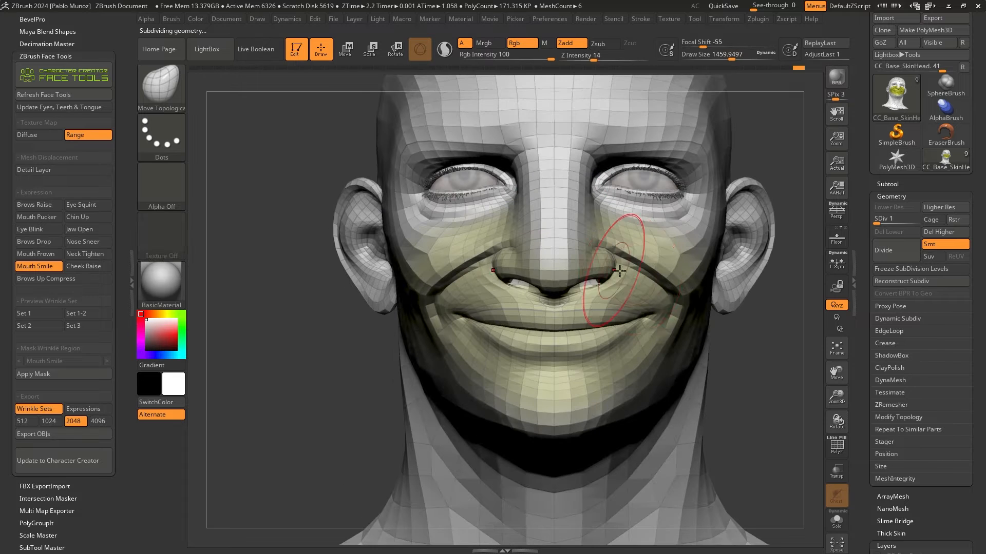
key("space")
left_click_drag(630, 283, 637, 282)
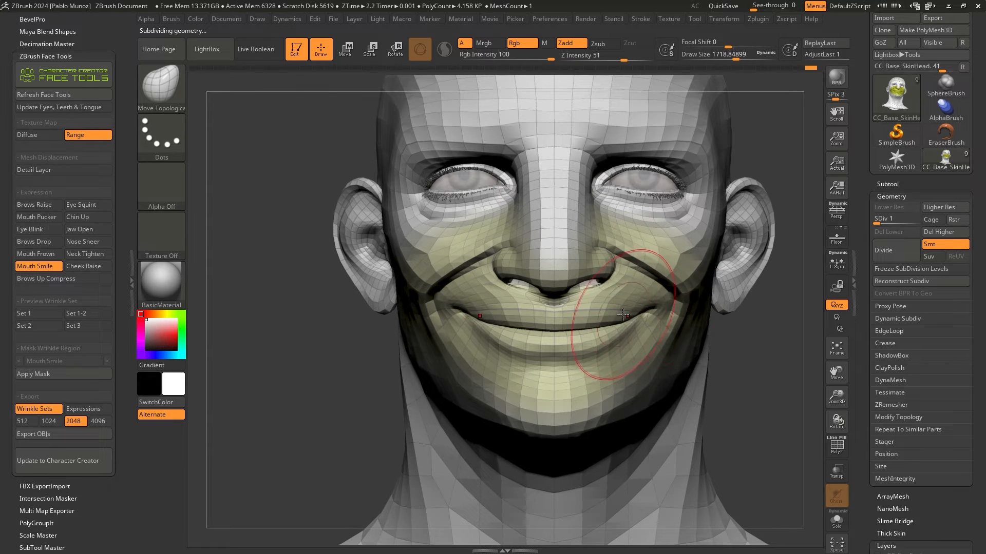
key("space")
left_click_drag(663, 303, 602, 321)
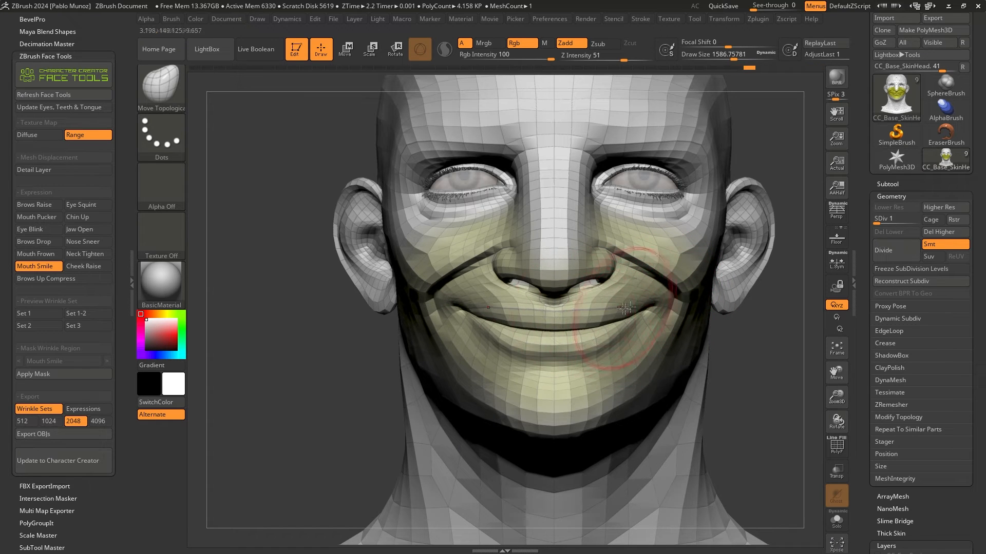
key("ctrl+z")
key("ctrl+shift+z")
mouse_move(621, 281)
right_mouse_down()
mouse_move(651, 281)
mouse_move(686, 303)
right_mouse_up()
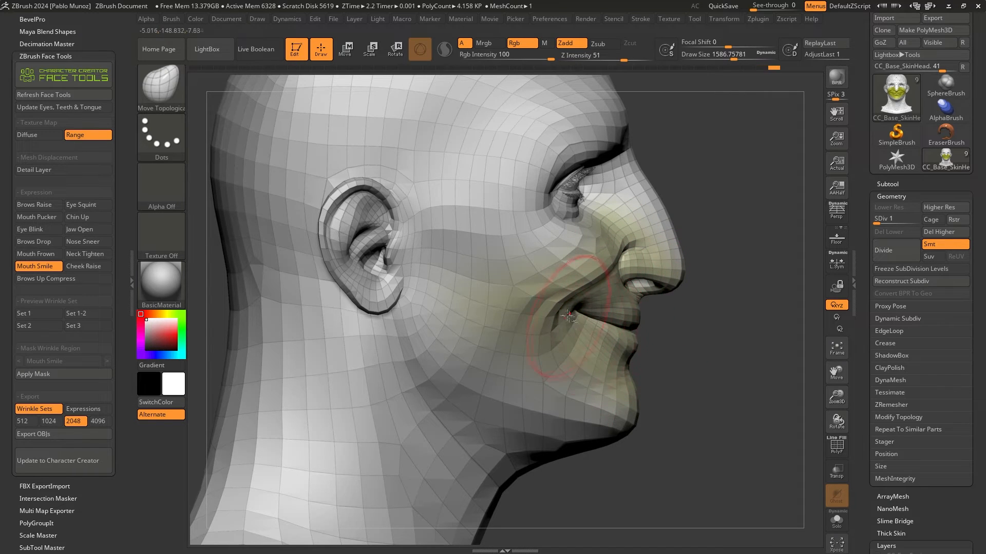
right_click_drag(582, 322, 623, 314)
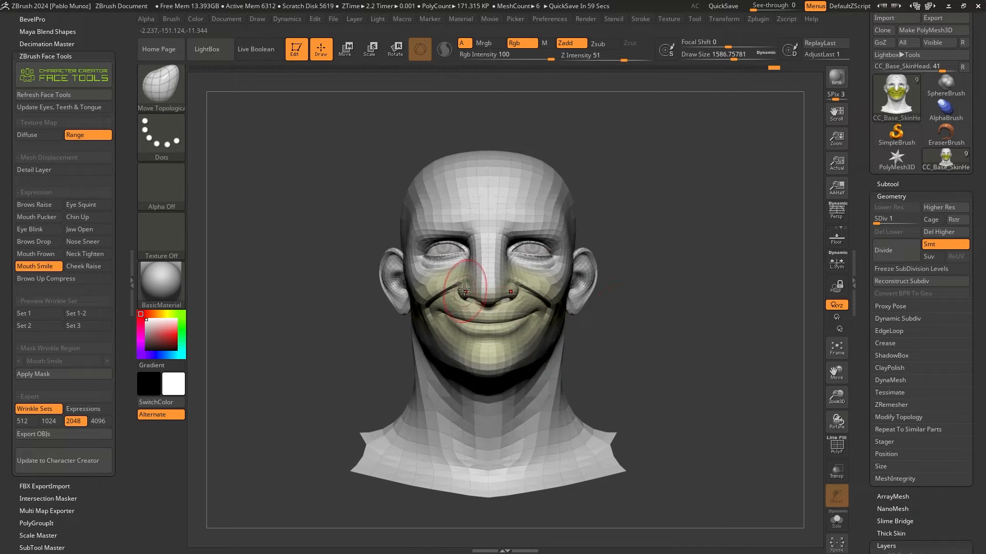
right_click_drag(531, 312, 677, 292, "ctrl")
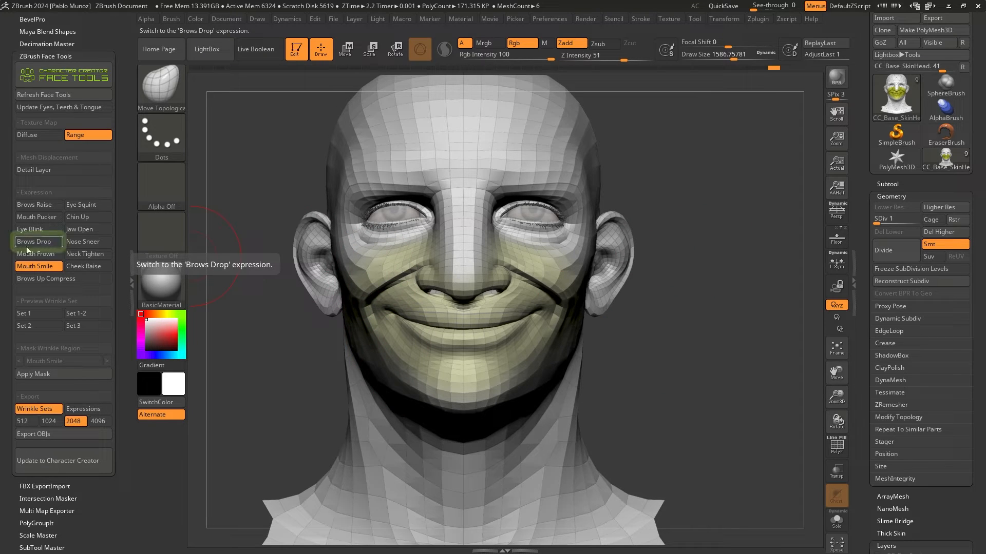
Switch to the Brows Drop expression and set the render Fade Opacity to 22.
left_click(45, 245)
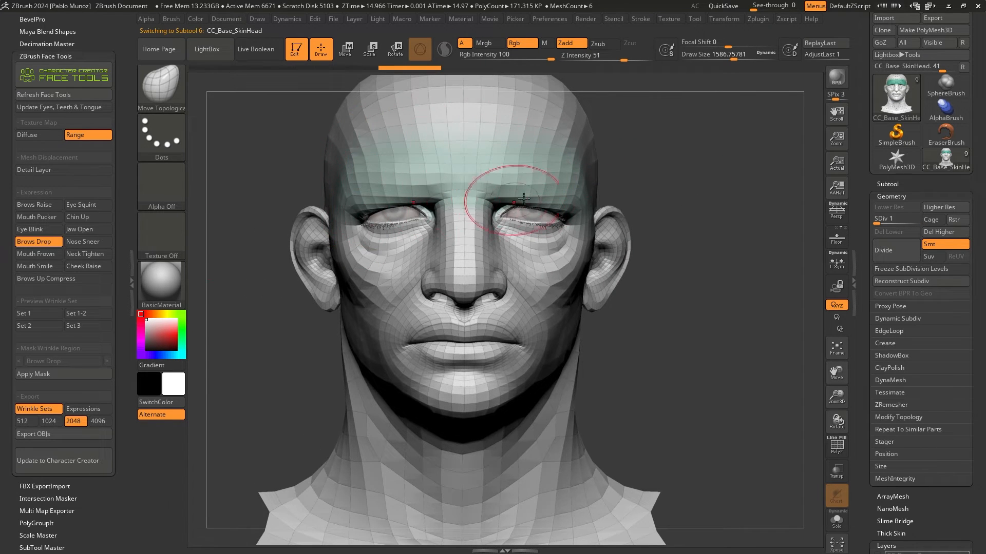
left_click(591, 19)
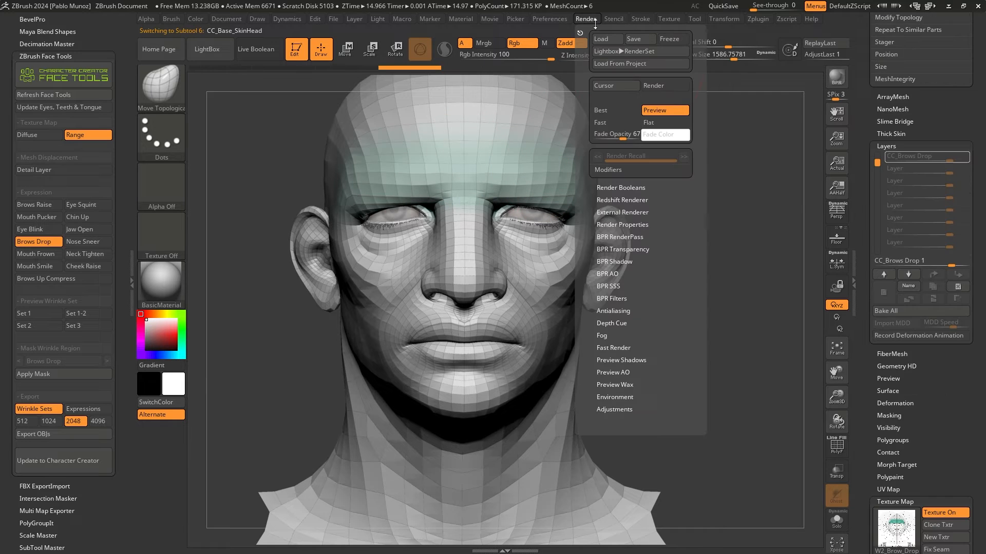
left_click_drag(623, 139, 606, 137)
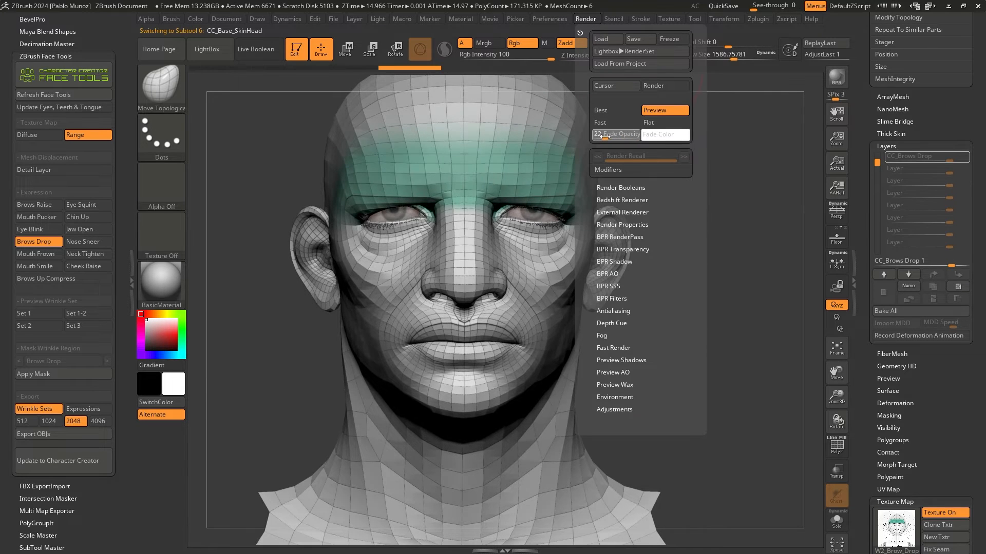
left_click_drag(639, 215, 698, 216)
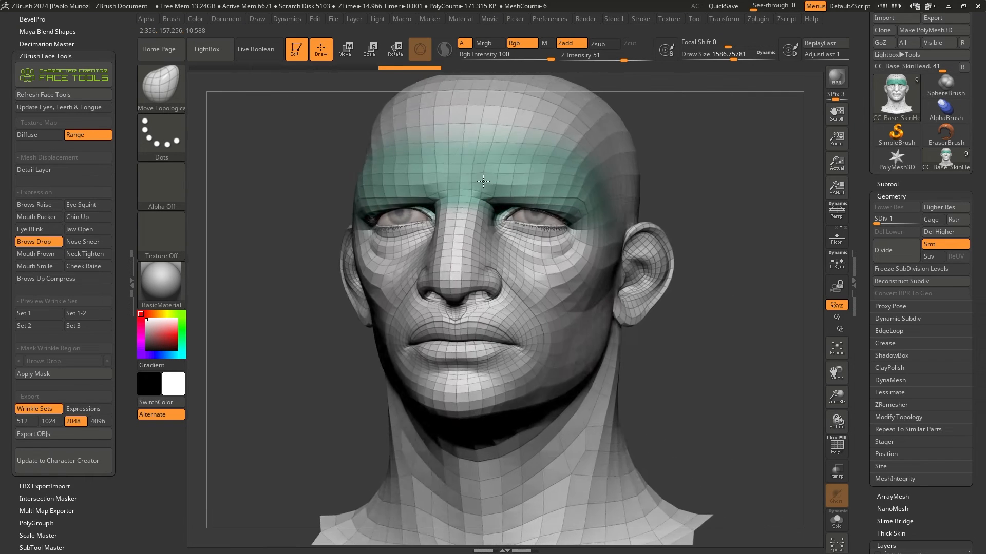
Reshape the inner brows above the nose bridge with Move Topological at a draw size of about 1309.
right_click_drag(483, 181, 495, 185)
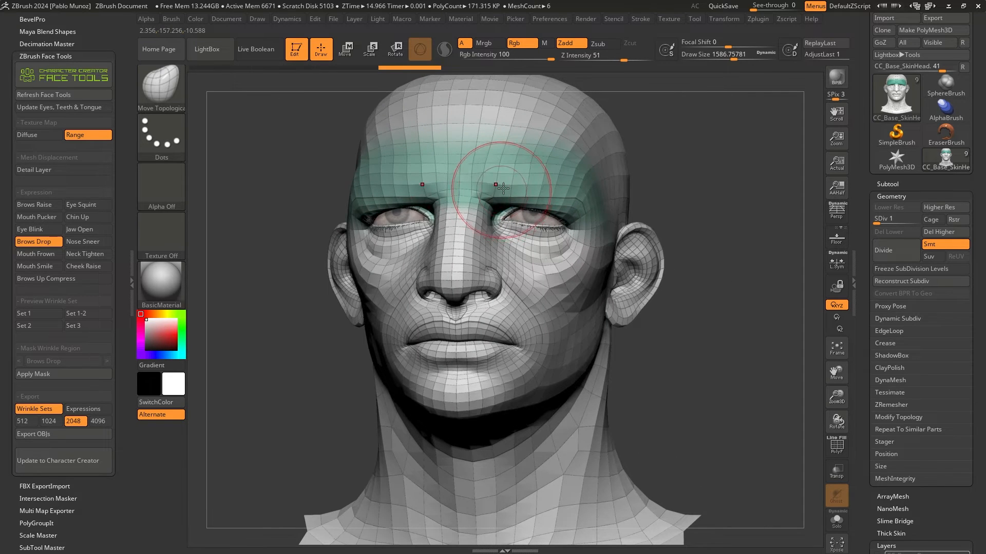
key("space")
left_click_drag(503, 188, 500, 192)
key("ctrl+shift+z")
key("ctrl+shift+z")
key("space")
key("ctrl+shift+z")
key("ctrl+shift+z")
key("ctrl+shift+z")
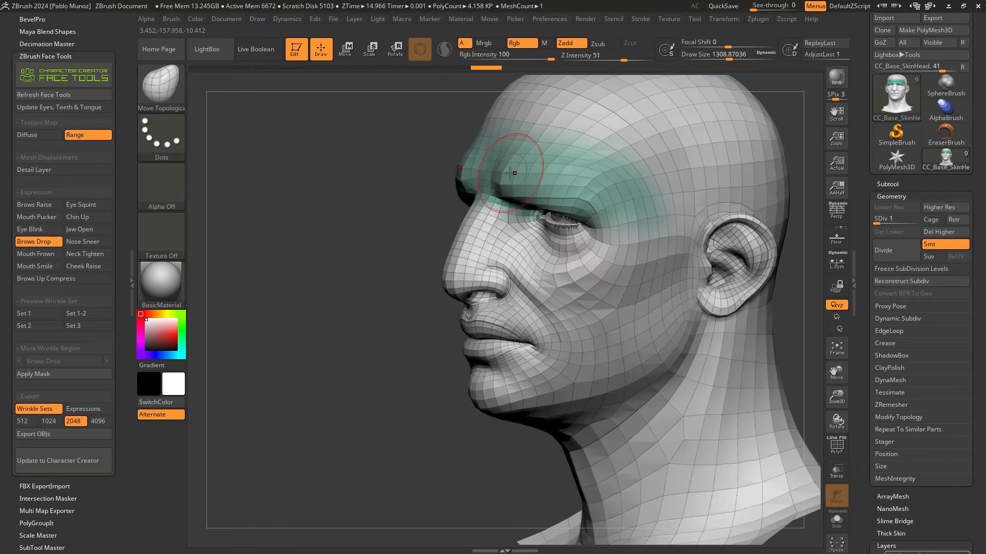
key("ctrl+shift+z")
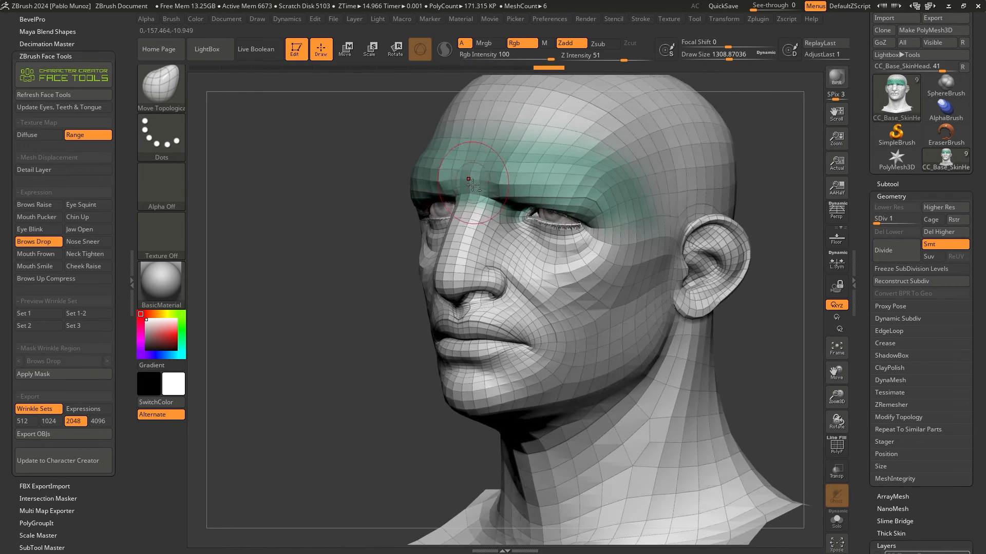
Shape the brow ridge from several angles with Move Topological at a draw size of about 1429.
right_click_drag(522, 188, 578, 201)
left_click_drag(575, 200, 544, 203)
mouse_move(544, 202)
right_mouse_down()
mouse_move(567, 209)
mouse_move(520, 198)
mouse_move(528, 219)
right_mouse_up()
left_click_drag(529, 218, 534, 210)
right_click_drag(533, 211, 561, 202)
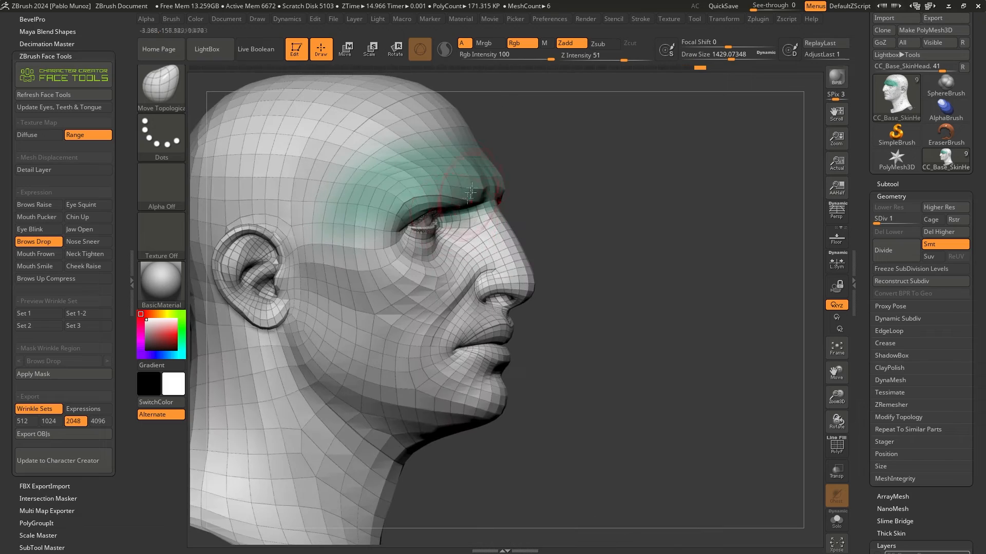
left_click_drag(561, 202, 557, 195)
mouse_move(557, 195)
right_mouse_down()
mouse_move(537, 172)
mouse_move(565, 149)
mouse_move(579, 220)
mouse_move(546, 169)
mouse_move(446, 200)
right_mouse_up()
left_click_drag(446, 200, 435, 218)
Raise the head to subdivision level 3 and select the DamStandard brush with a draw size of about 556.
mouse_move(436, 219)
right_mouse_down()
mouse_move(568, 211)
mouse_move(702, 222)
right_mouse_up()
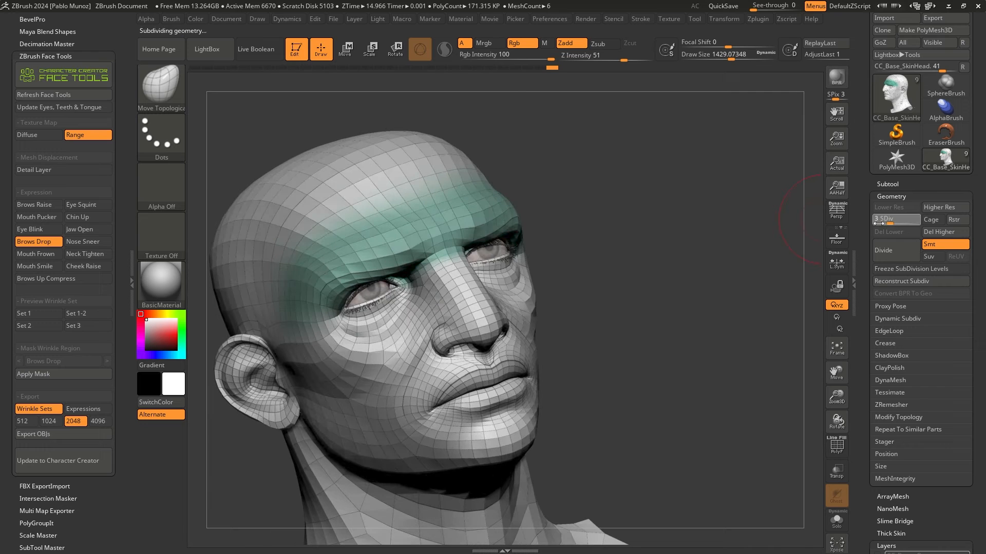
right_click_drag(524, 233, 617, 220, "alt")
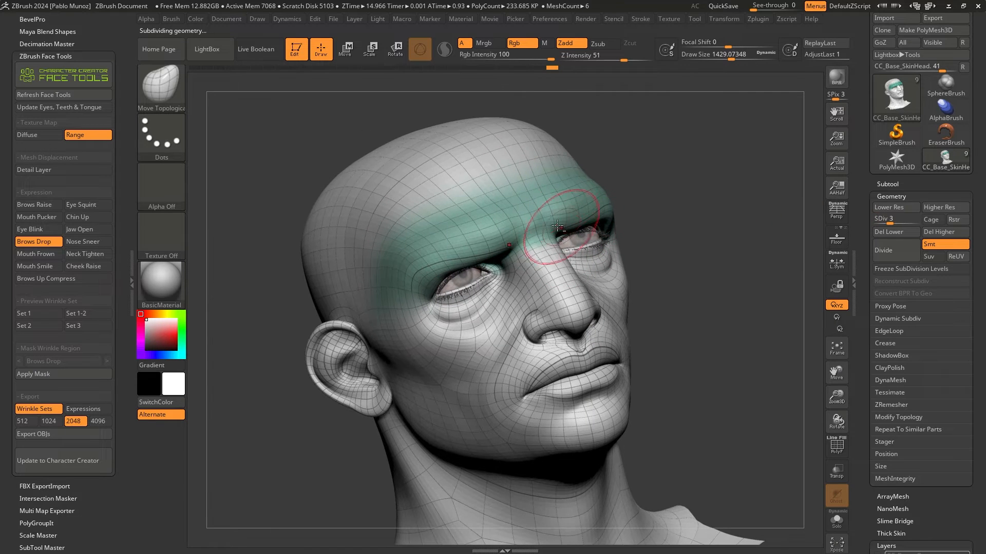
mouse_move(538, 218)
left_mouse_down("shift")
mouse_move(582, 213)
mouse_move(557, 214)
left_mouse_up("shift")
key("b")
key("d")
key("s")
key("space")
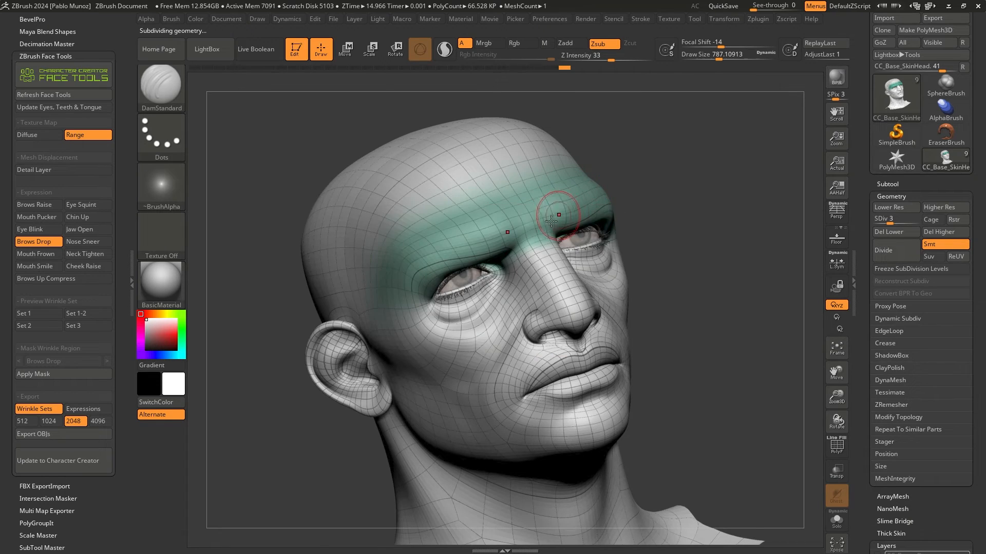
right_click_drag(558, 216, 539, 273, "ctrl")
key("space")
left_click_drag(534, 248, 526, 247)
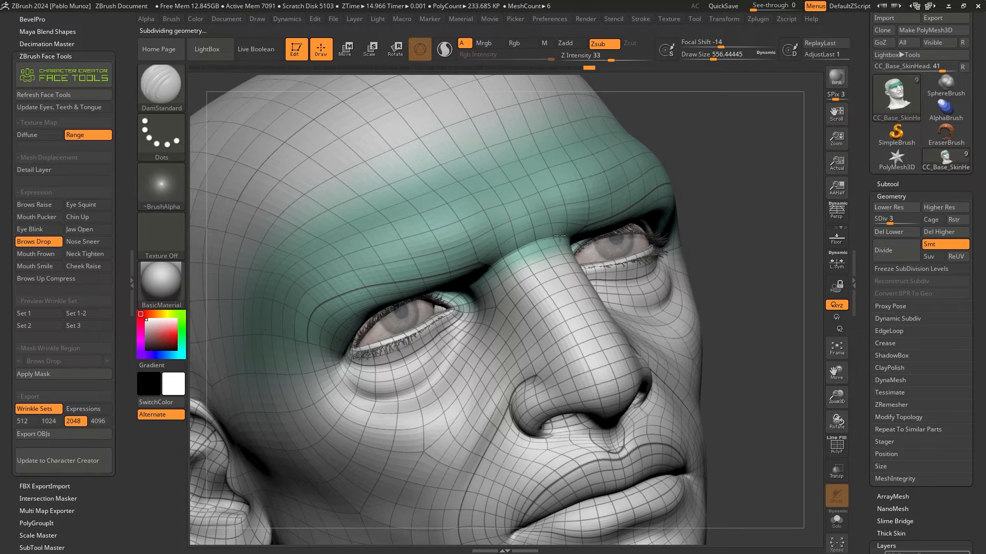
Carve frown creases between the inner brows above the nose bridge with DamStandard, and soften them.
right_click_drag(534, 241, 554, 201)
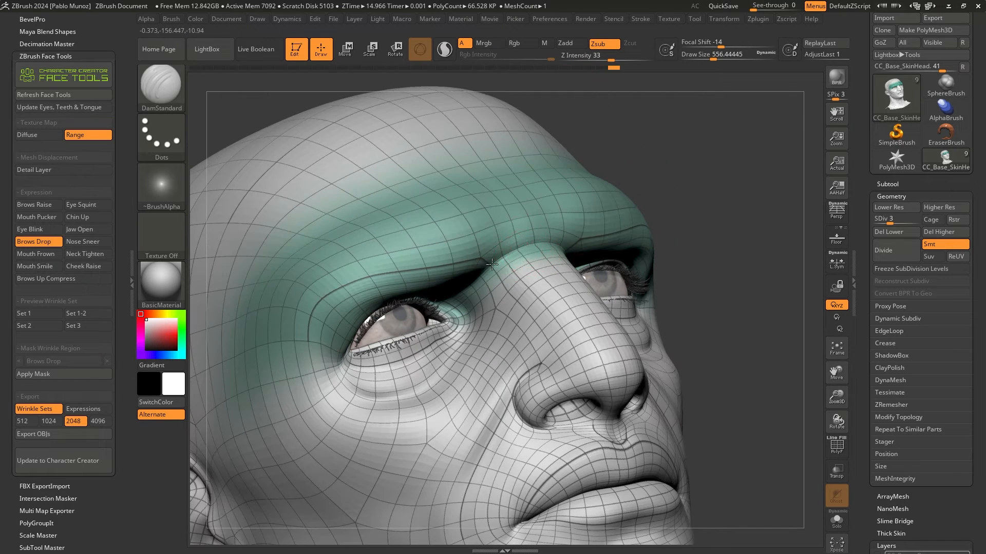
right_click_drag(479, 274, 536, 216)
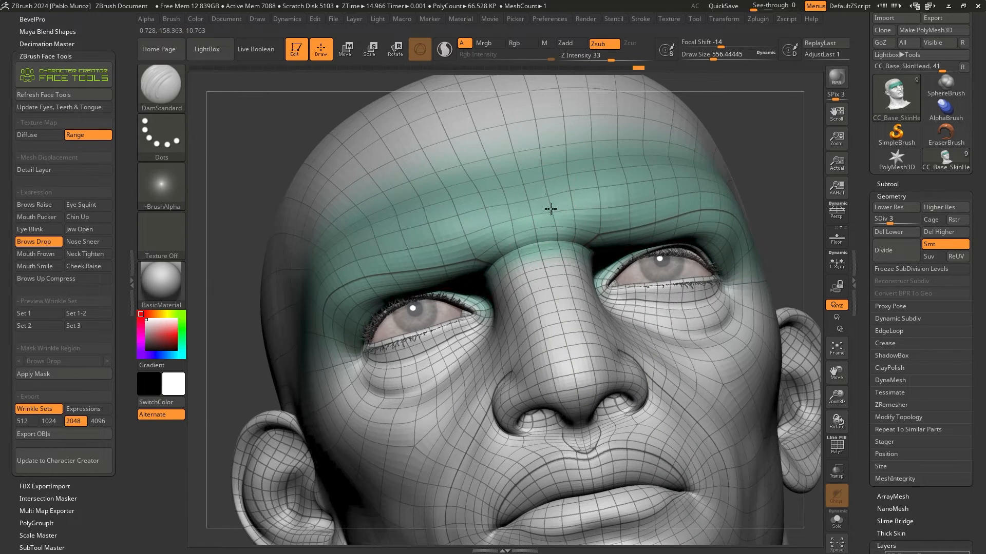
mouse_move(570, 242)
left_mouse_down()
mouse_move(556, 220)
mouse_move(559, 198)
mouse_move(569, 239)
mouse_move(565, 182)
left_mouse_up()
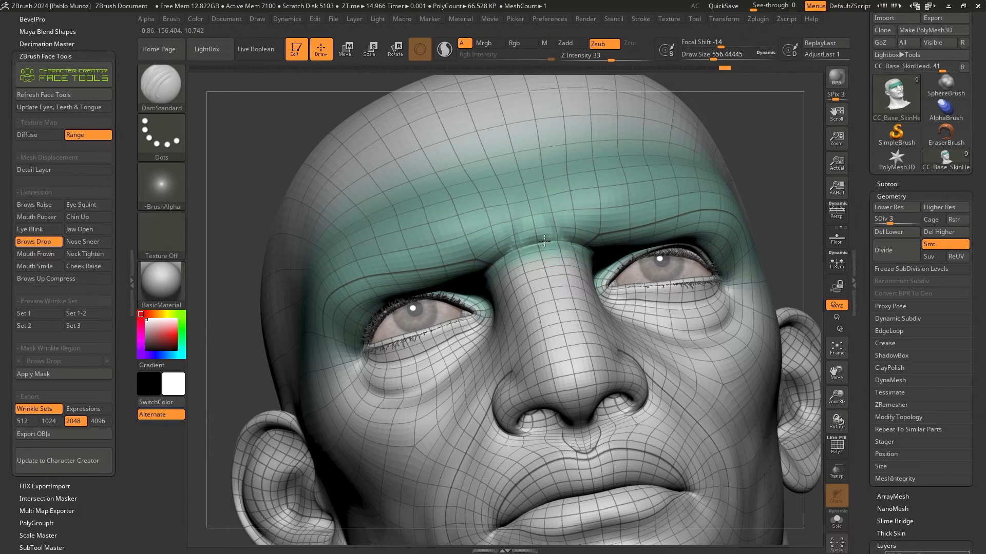
right_click_drag(540, 237, 572, 210, "shift")
left_click_drag(557, 242, 550, 188)
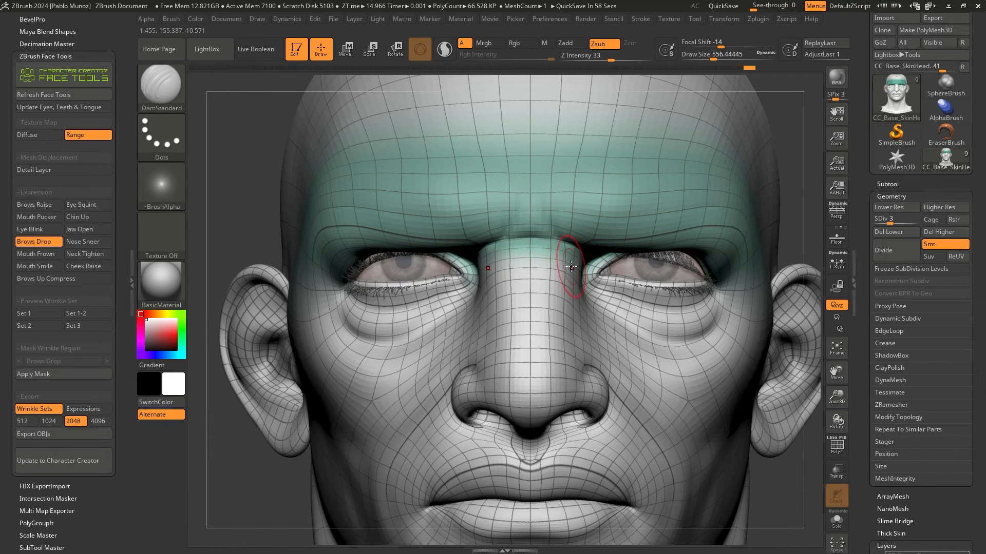
left_click_drag(553, 235, 549, 188)
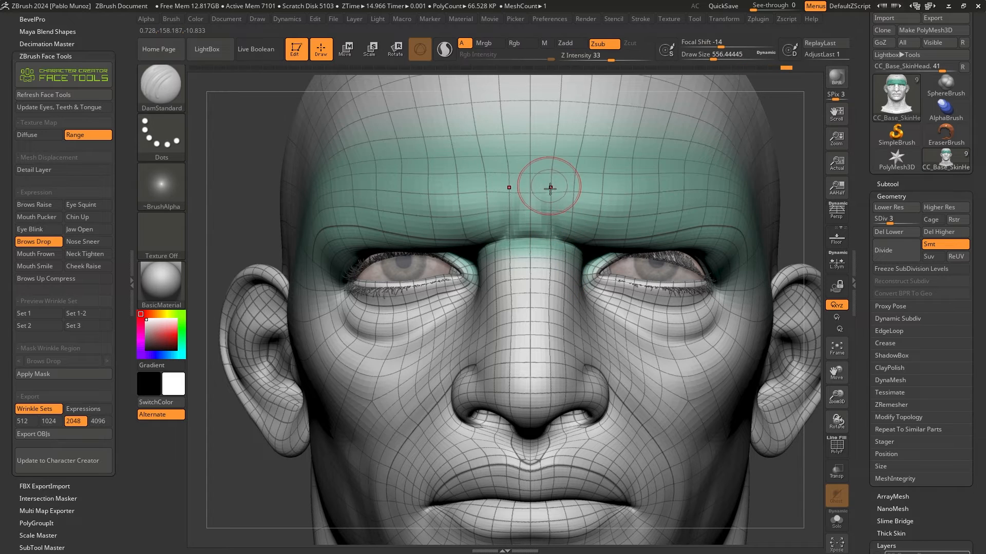
left_click_drag(561, 234, 558, 197, "shift")
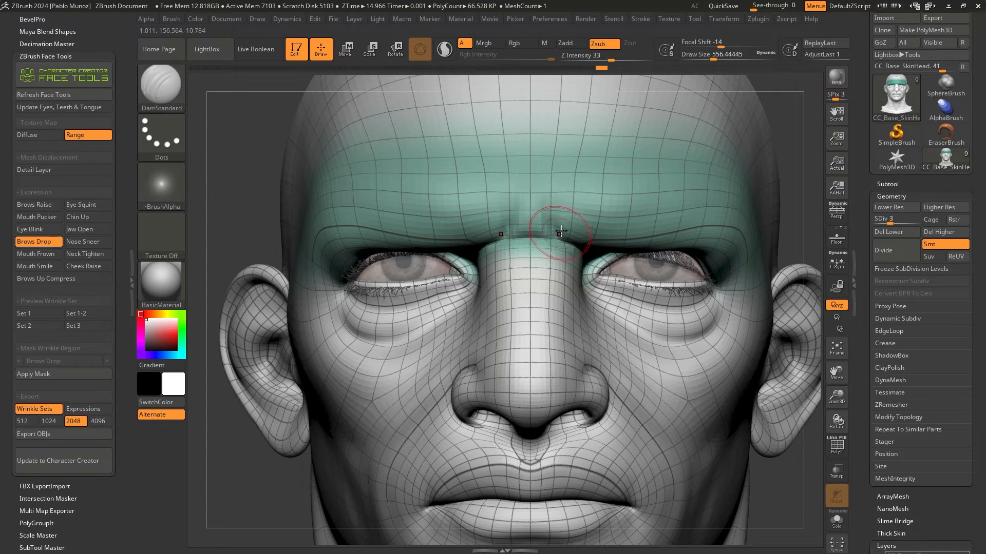
Smooth the frown creases between the inner brows at subdivision level 3.
right_click_drag(554, 226, 574, 201)
left_click_drag(525, 237, 532, 216, "shift")
right_click_drag(579, 255, 583, 288, "ctrl")
mouse_move(582, 287)
right_mouse_down("shift")
mouse_move(699, 251)
mouse_move(647, 277)
mouse_move(651, 247)
mouse_move(813, 226)
right_mouse_up("shift")
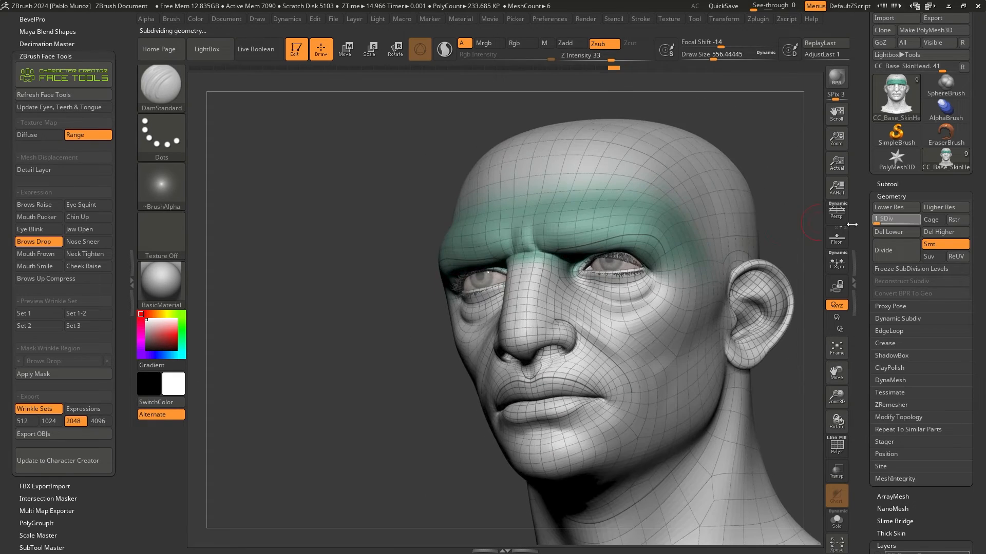
Lower the head to subdivision level 1 and reshape the brow ridge above the eyes with Move Topological at a draw size of about 1222.
key("shift+d")
key("b")
key("m")
key("t")
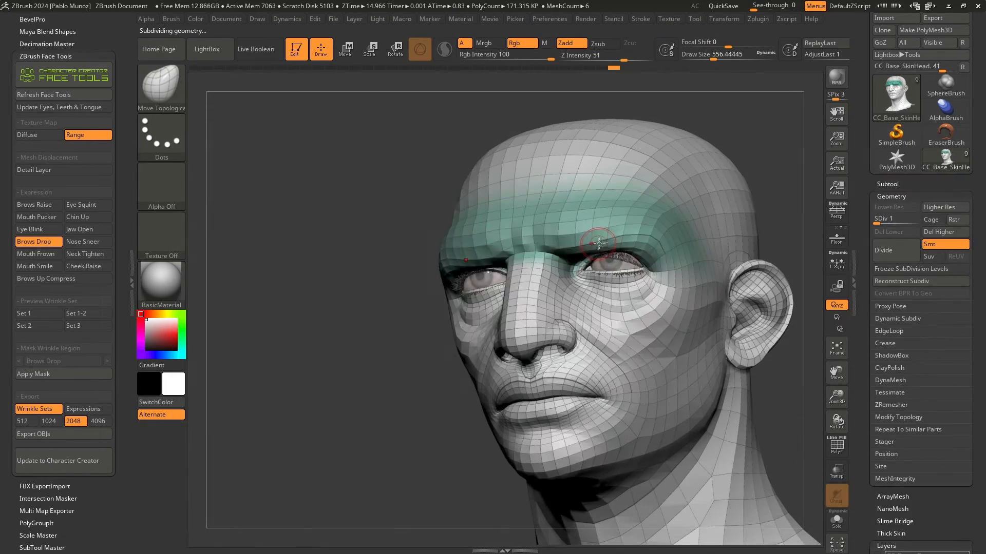
key("space")
left_click_drag(613, 241, 618, 242)
right_click_drag(673, 219, 627, 260)
left_click_drag(627, 260, 627, 231)
right_click_drag(629, 231, 745, 234)
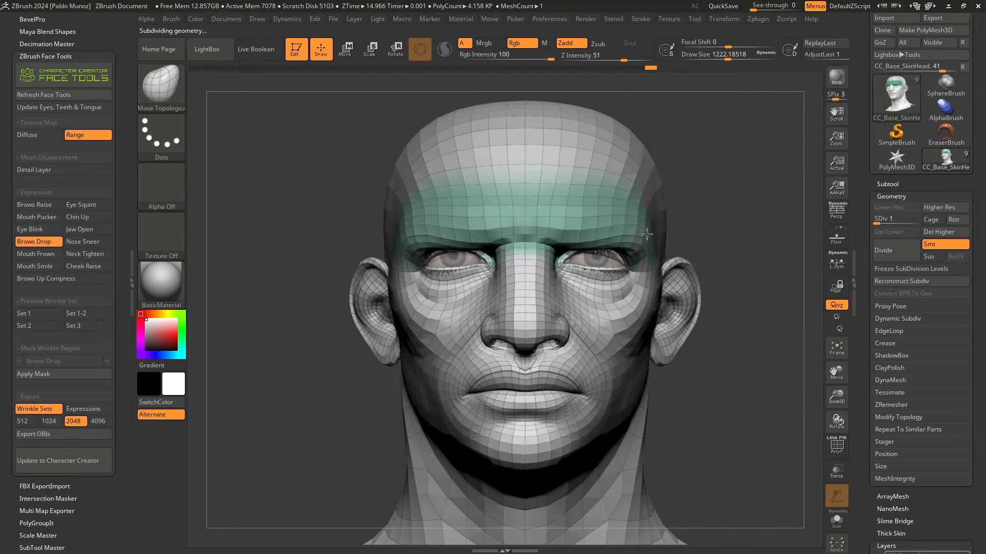
left_click_drag(644, 224, 568, 229)
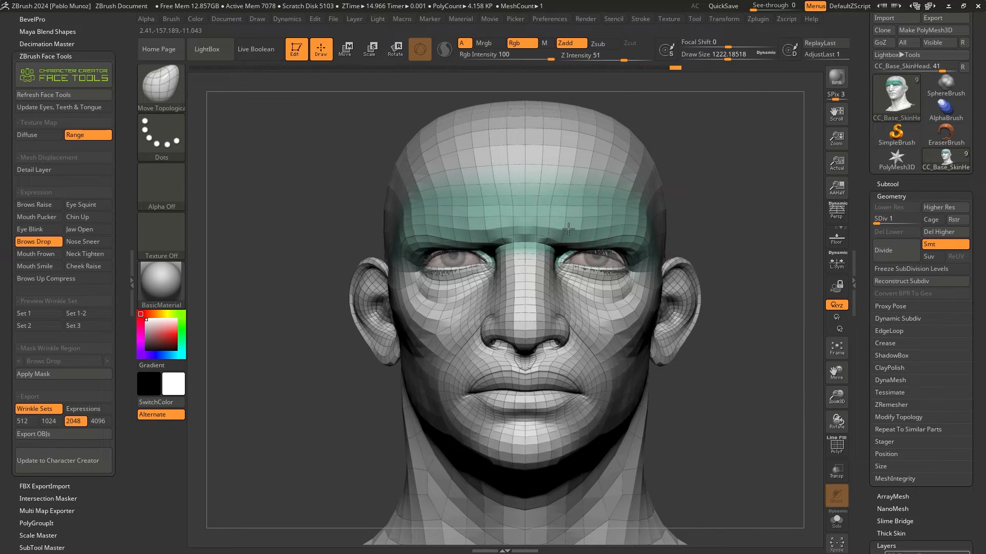
right_click_drag(715, 221, 689, 220, "alt")
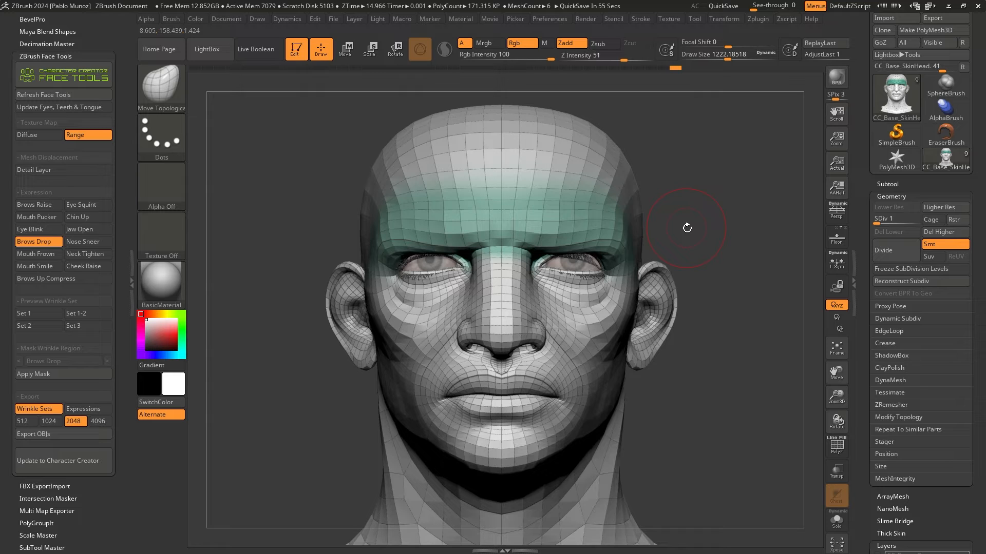
Adjust the brows and their outer ends from several angles with Move Topological at a draw size of about 1963.
key("space")
left_click_drag(579, 234, 590, 234)
right_click_drag(629, 244, 577, 247)
key("space")
left_click_drag(577, 247, 582, 246)
right_click_drag(582, 235, 611, 238)
left_click_drag(575, 250, 575, 218)
right_click_drag(599, 253, 629, 255)
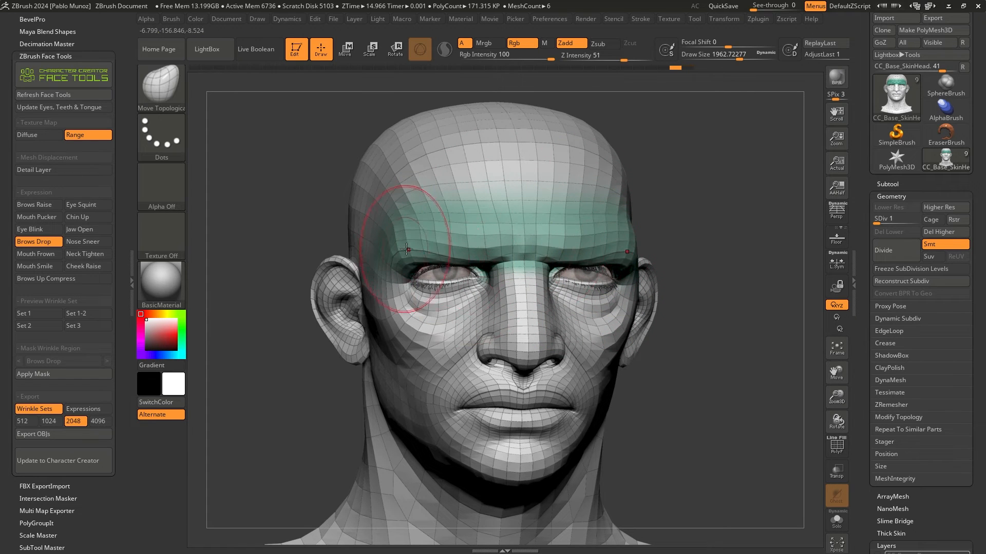
left_click_drag(692, 224, 657, 231, "shift")
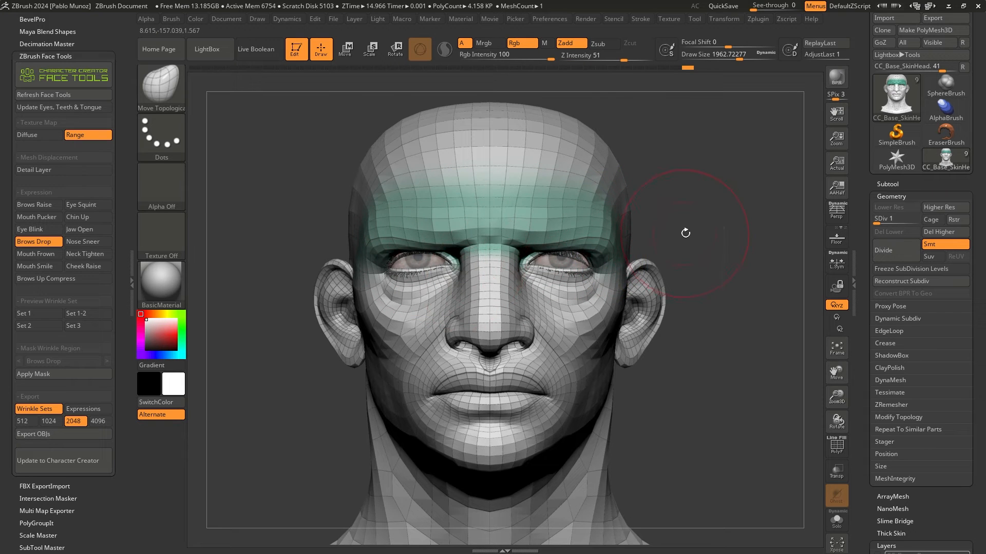
Try steeper, raised outer brows with Move Topological at a draw size of about 1523, and undo the change.
key("space")
left_click_drag(685, 233, 677, 232)
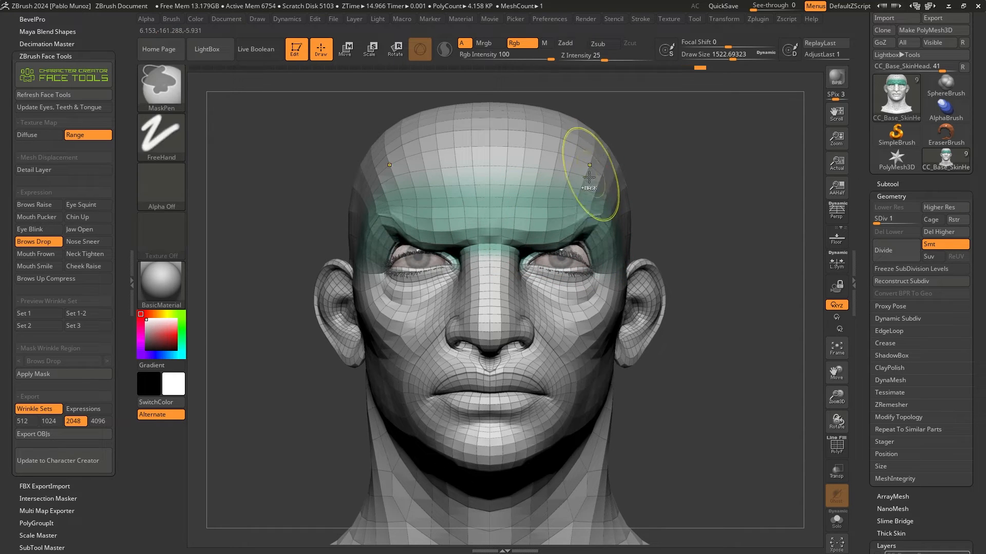
left_click_drag(498, 235, 497, 174)
key("ctrl+z")
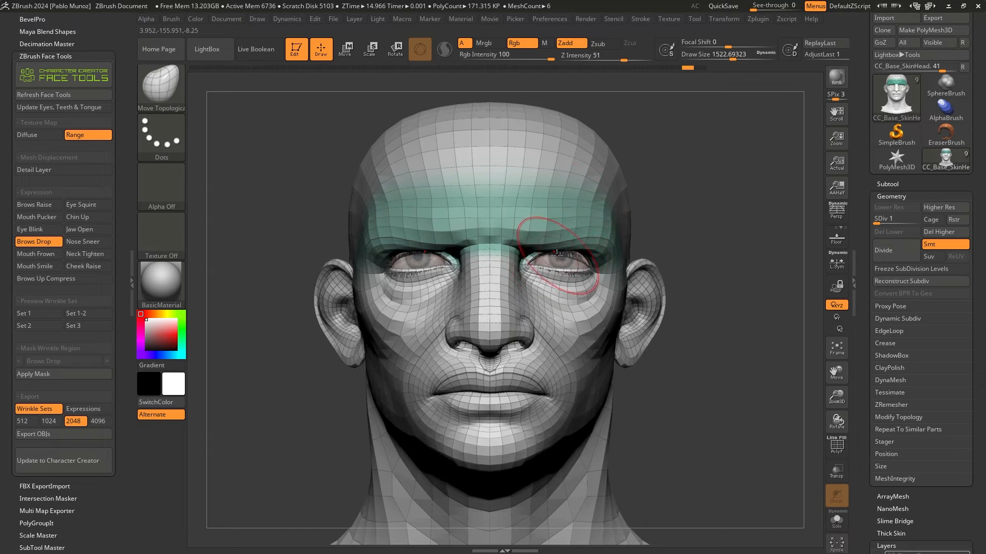
Switch to the Mouth Frown expression and reshape the nasolabial folds beside the mouth with Move Topological at a draw size of about 1280.
left_click(46, 254)
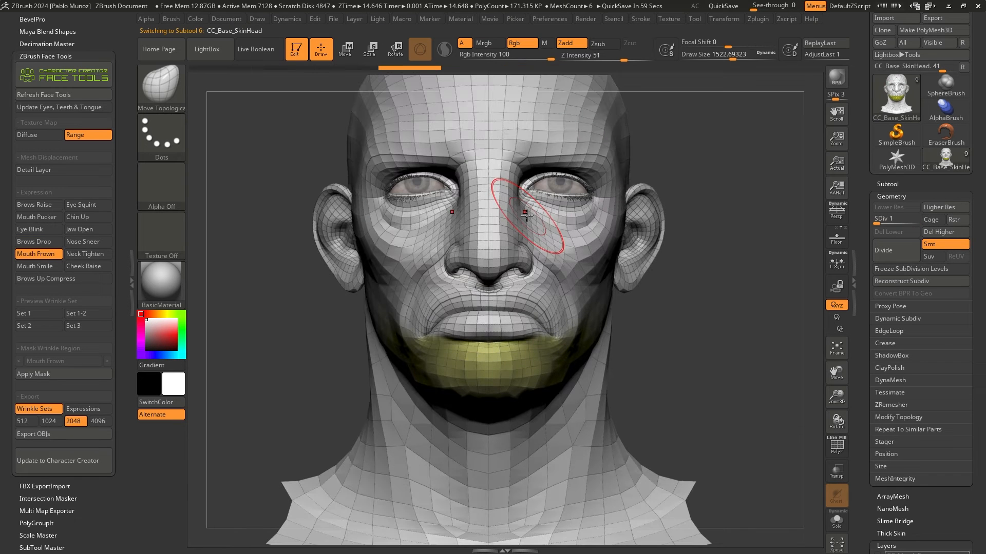
right_click_drag(530, 260, 626, 267)
left_click_drag(547, 271, 487, 281)
key("ctrl+z")
key("ctrl+z")
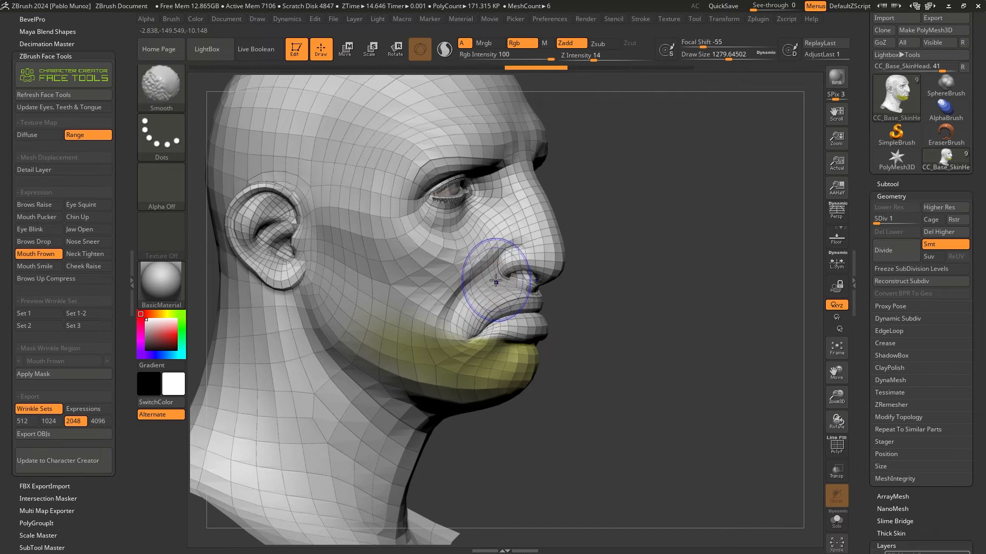
key("ctrl+shift+z")
right_click_drag(610, 267, 589, 277, "alt")
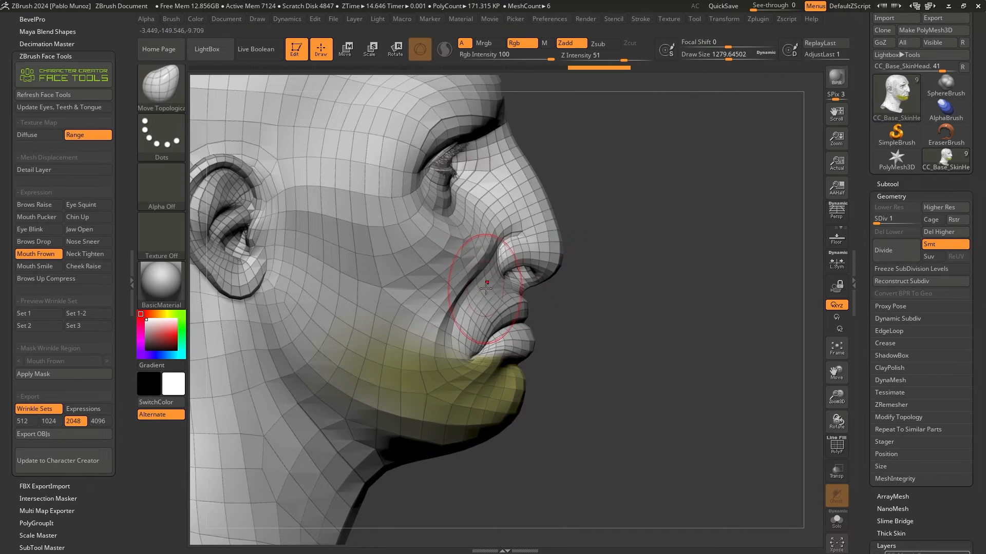
Reshape the areas under the mouth corners and the chin below the lower lip with Move Topological at draw sizes of about 1194 to 1280.
left_click_drag(590, 354, 515, 328)
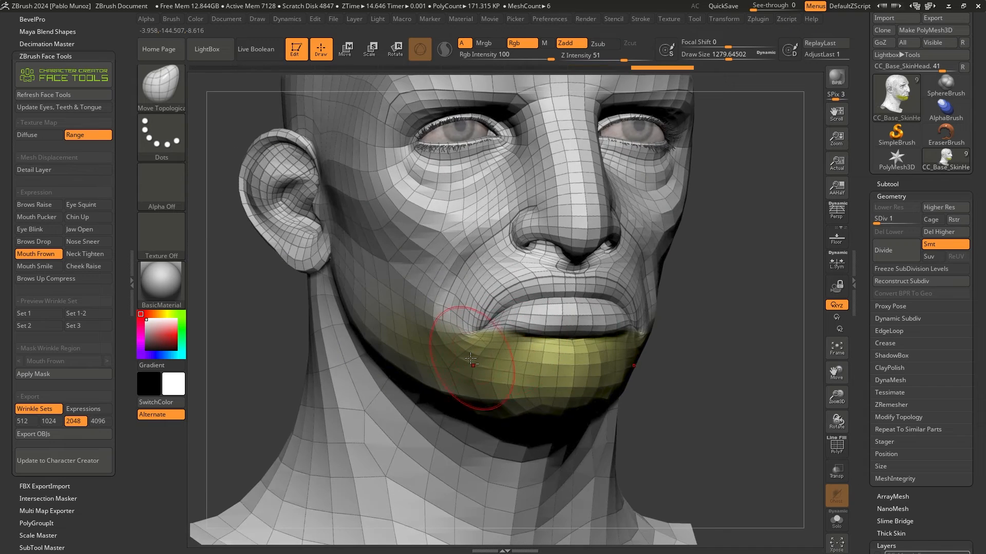
left_click_drag(489, 359, 506, 345)
key("space")
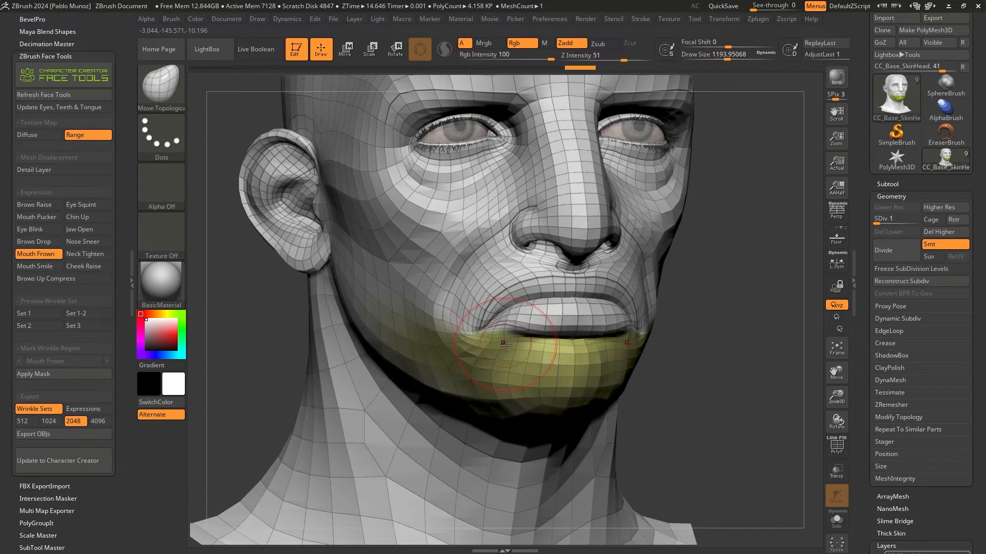
right_click_drag(719, 308, 625, 326)
mouse_move(578, 368)
right_mouse_down()
mouse_move(633, 347)
mouse_move(611, 370)
mouse_move(600, 365)
mouse_move(606, 348)
right_mouse_up()
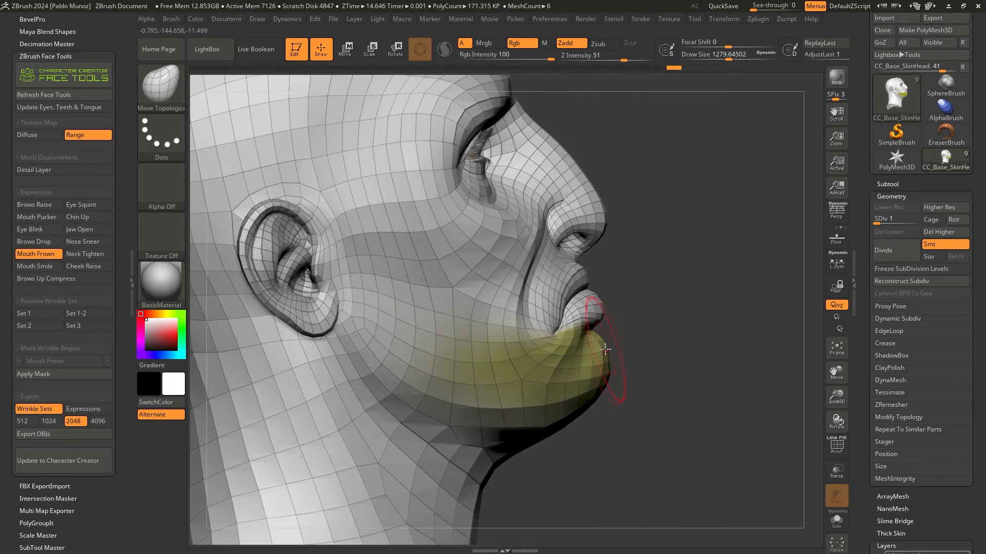
left_click_drag(606, 350, 608, 372)
right_click_drag(608, 372, 608, 338)
key("space")
left_click_drag(614, 334, 611, 334)
left_click_drag(611, 336, 612, 330)
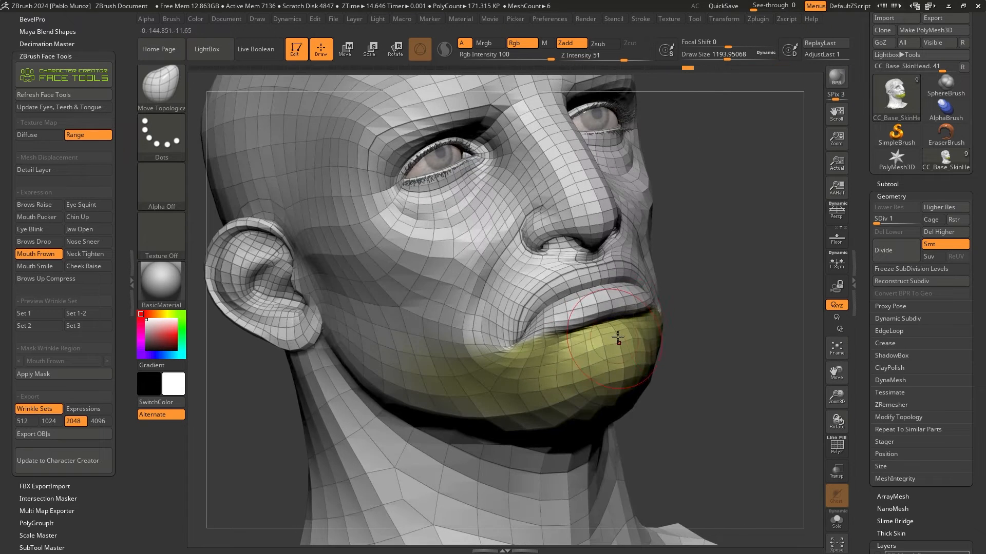
Raise the head to subdivision level 3 and select the DamStandard brush with a draw size of about 677.
left_click_drag(887, 221, 884, 222)
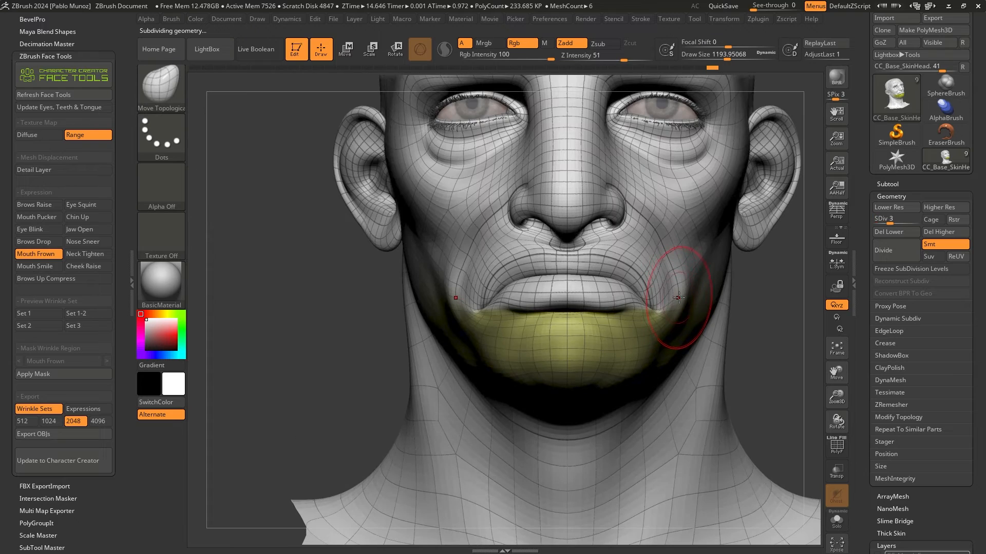
key("b")
key("d")
key("s")
key("space")
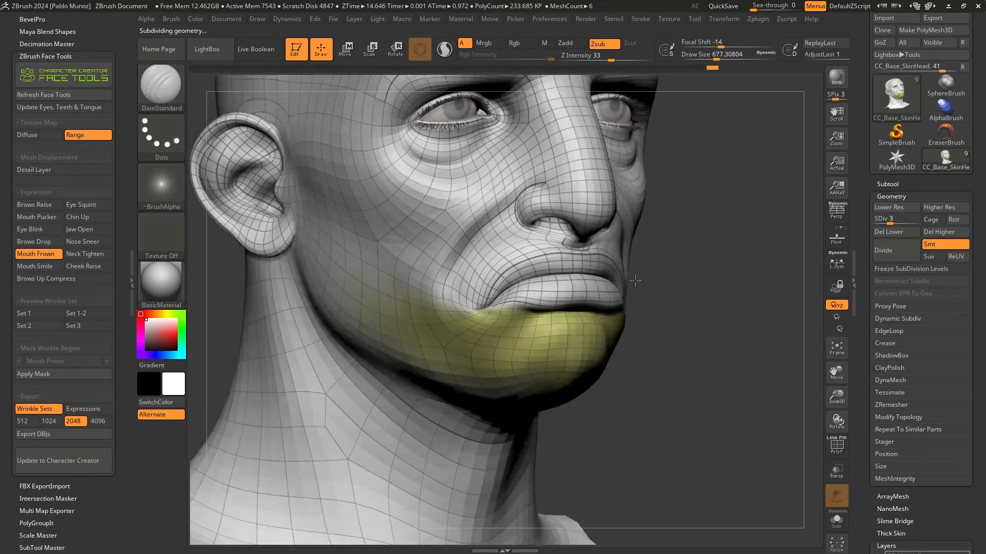
left_click_drag(635, 281, 647, 282)
Carve curved creases below the mouth corners with DamStandard at draw sizes of about 519 to 677, and soften them.
left_click(446, 295)
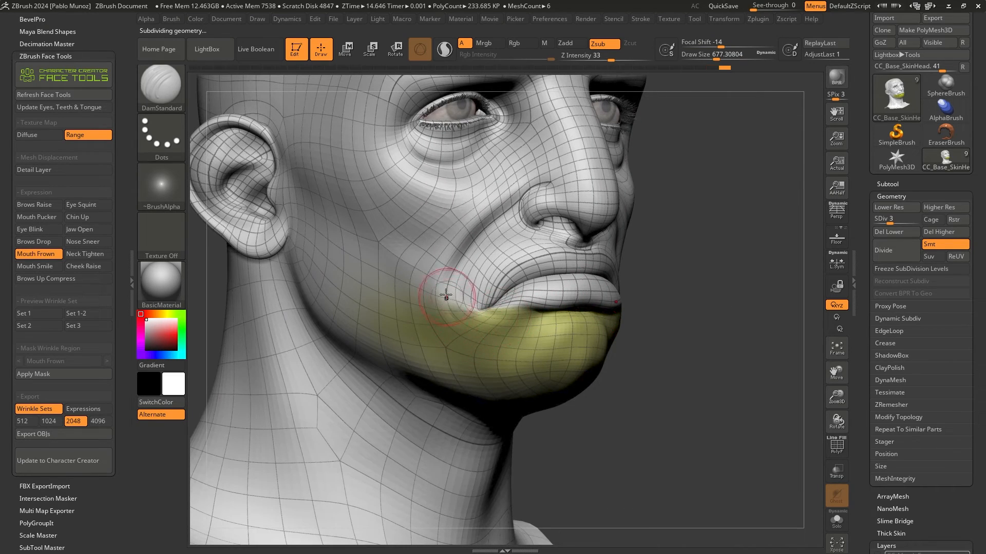
mouse_move(455, 310)
left_mouse_down()
mouse_move(476, 333)
mouse_move(517, 330)
mouse_move(517, 321)
mouse_move(491, 353)
mouse_move(435, 336)
left_mouse_up()
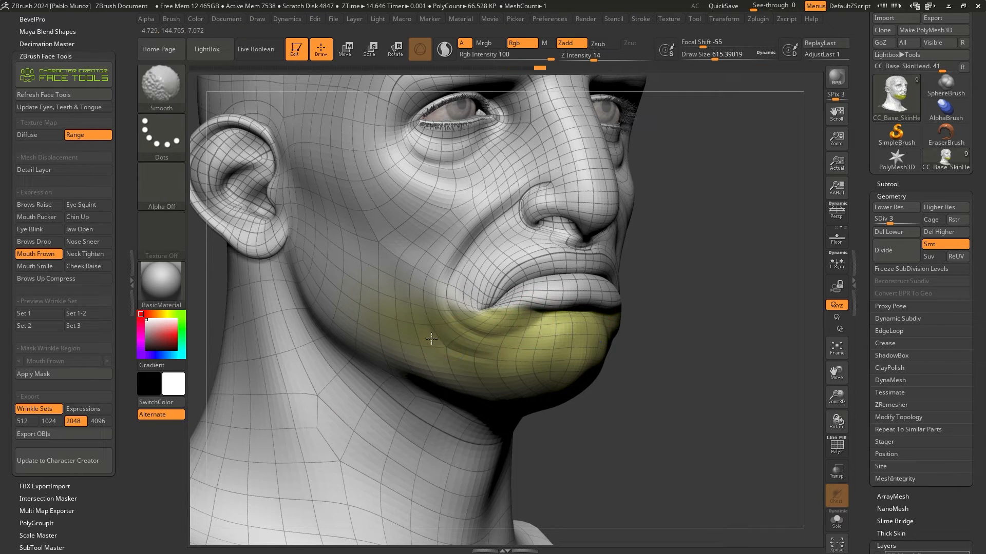
left_click_drag(542, 319, 519, 336)
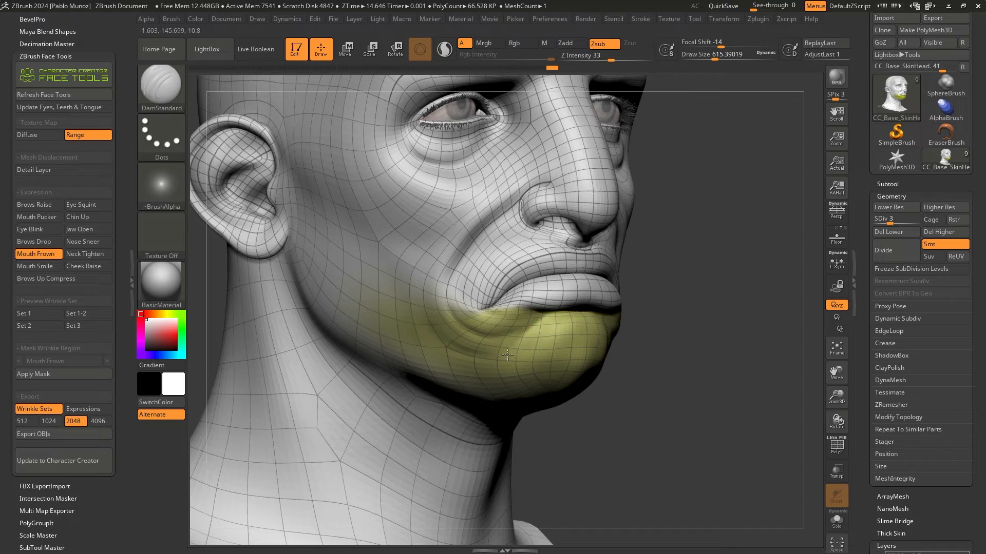
left_click_drag(685, 370, 529, 359)
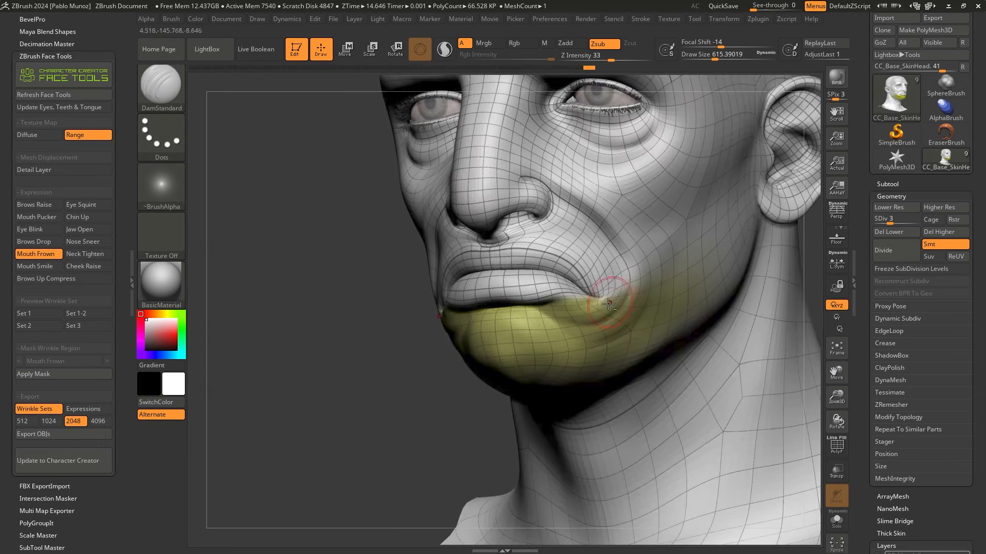
right_click_drag(609, 304, 592, 303, "ctrl")
left_click_drag(555, 303, 587, 332, "shift")
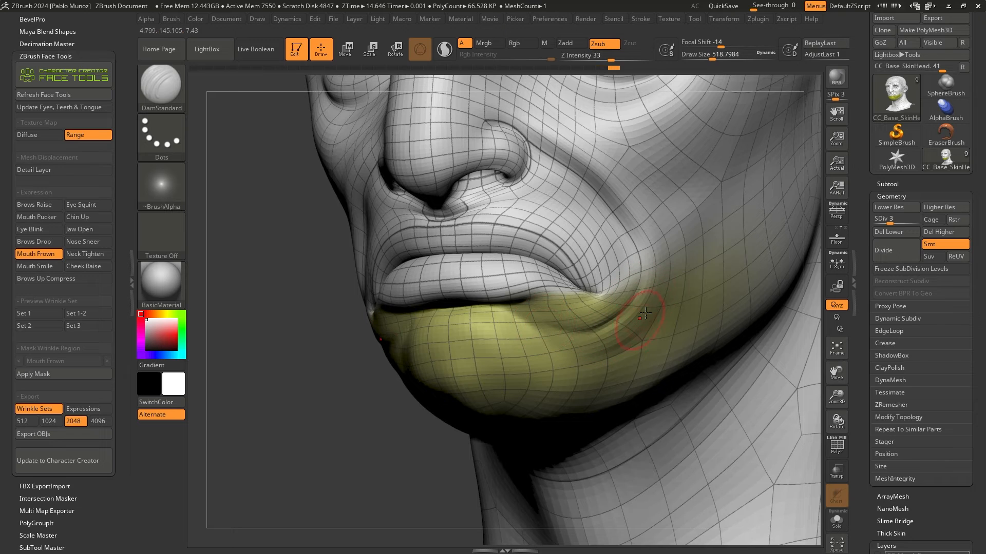
key("f")
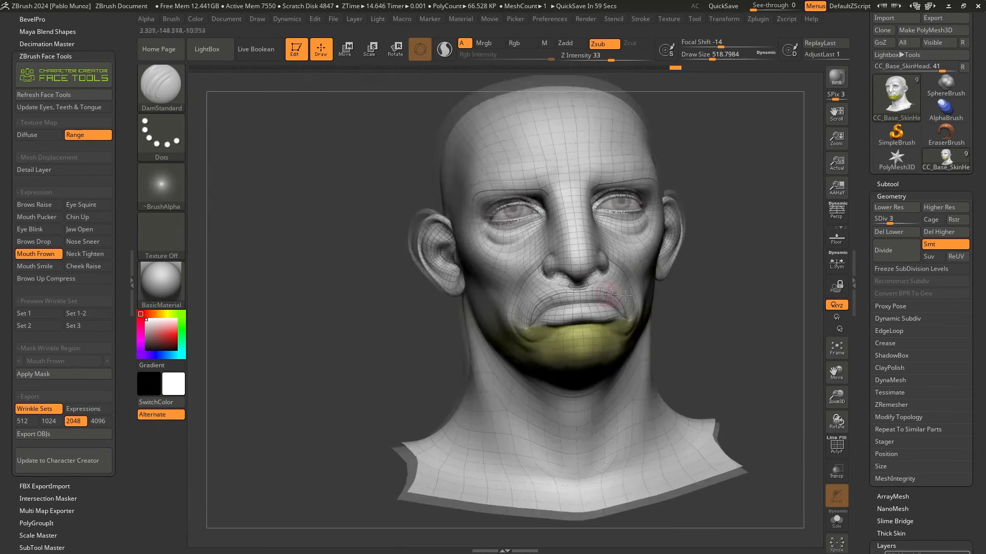
Adjust the cheeks beside the nasolabial folds with the Move brush at a draw size of about 1194.
key("b")
key("m")
key("v")
key("space")
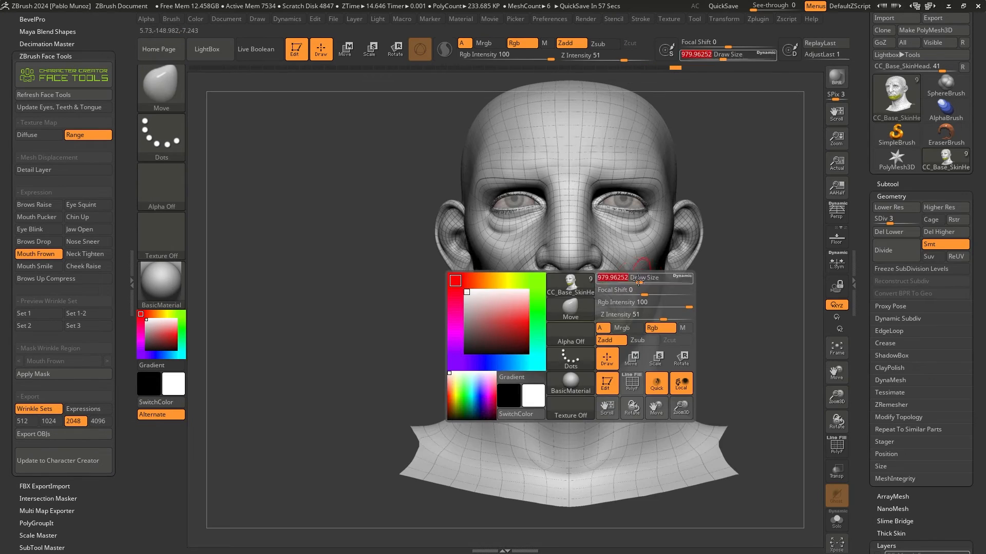
right_click_drag(638, 279, 618, 282)
key("space")
left_click_drag(616, 275, 621, 275)
right_click_drag(632, 277, 638, 278)
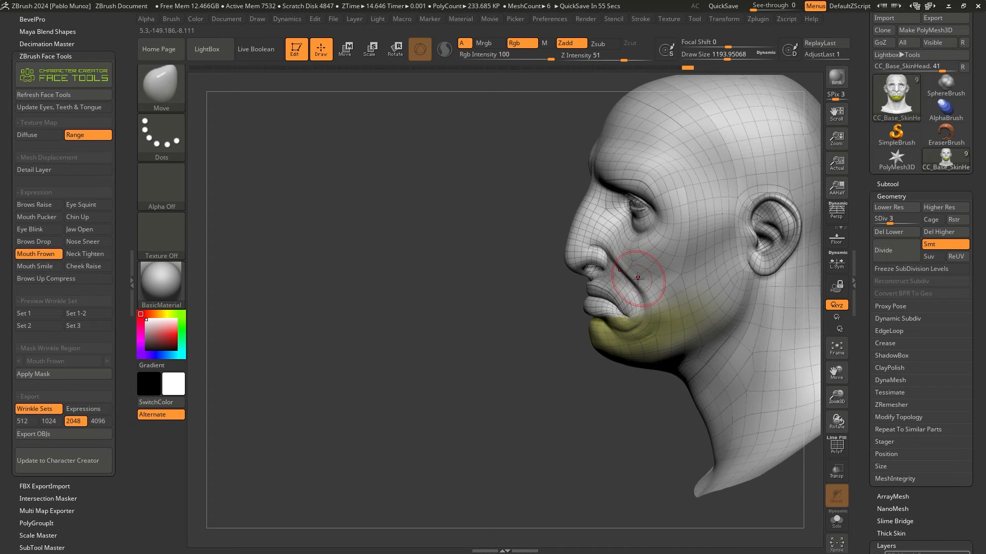
left_click_drag(637, 279, 630, 275)
mouse_move(607, 251)
right_mouse_down()
mouse_move(634, 285)
mouse_move(717, 286)
mouse_move(704, 293)
right_mouse_up()
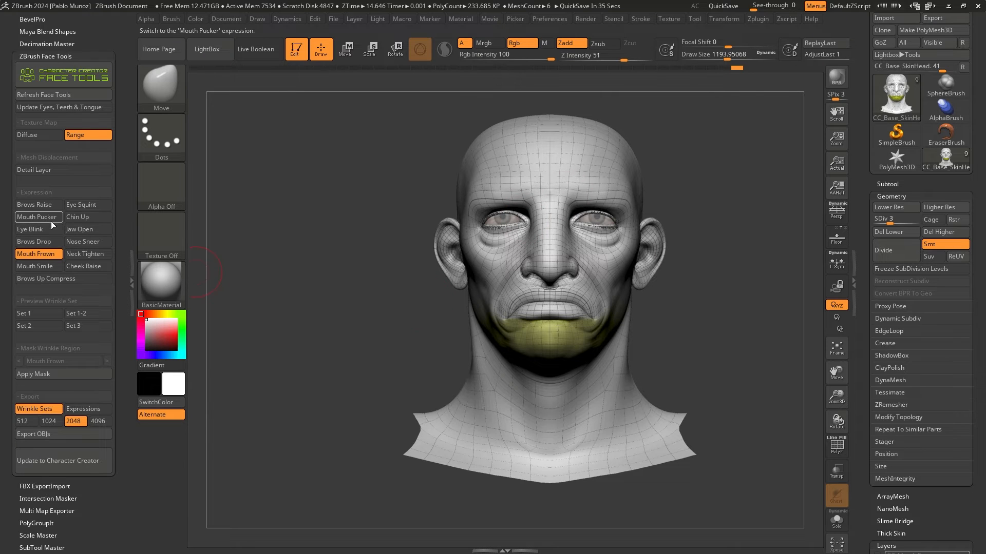
Switch to the Mouth Pucker expression and lower the head to subdivision level 1.
left_click(37, 217)
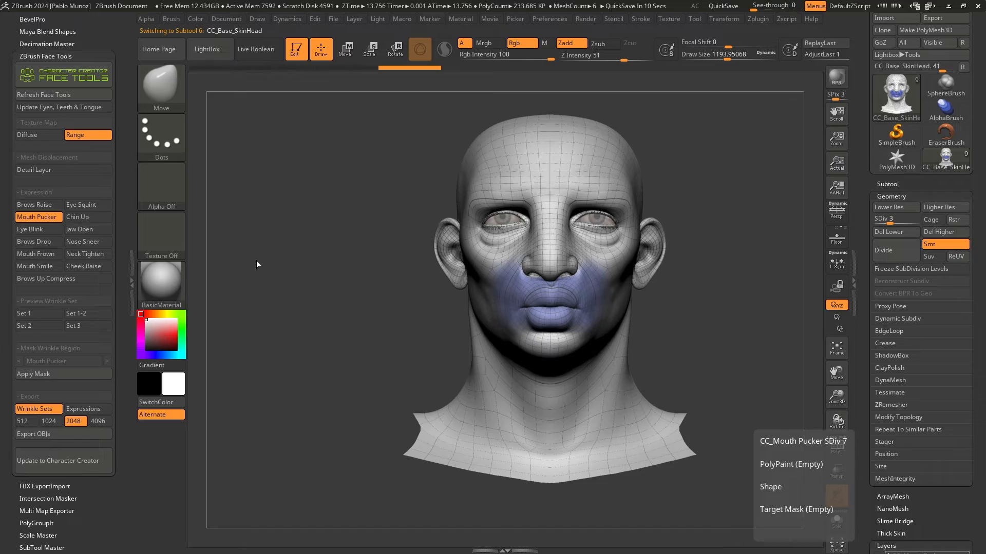
right_click_drag(572, 268, 597, 295)
left_click(873, 221)
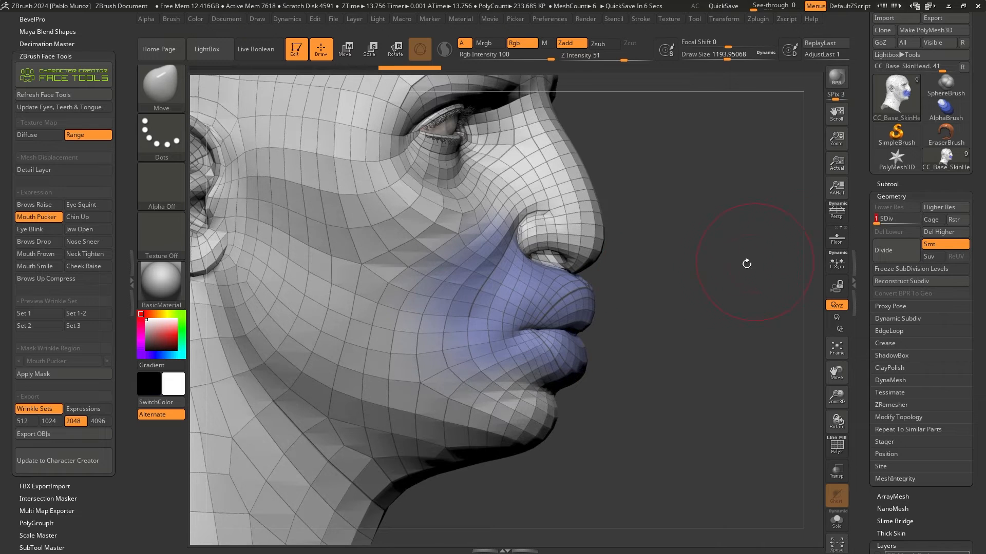
Reshape the area between the nose and the puckered upper lip with the Move brush at a draw size of about 955.
right_click_drag(590, 280, 570, 273)
key("space")
left_click_drag(580, 276, 575, 277)
key("shift")
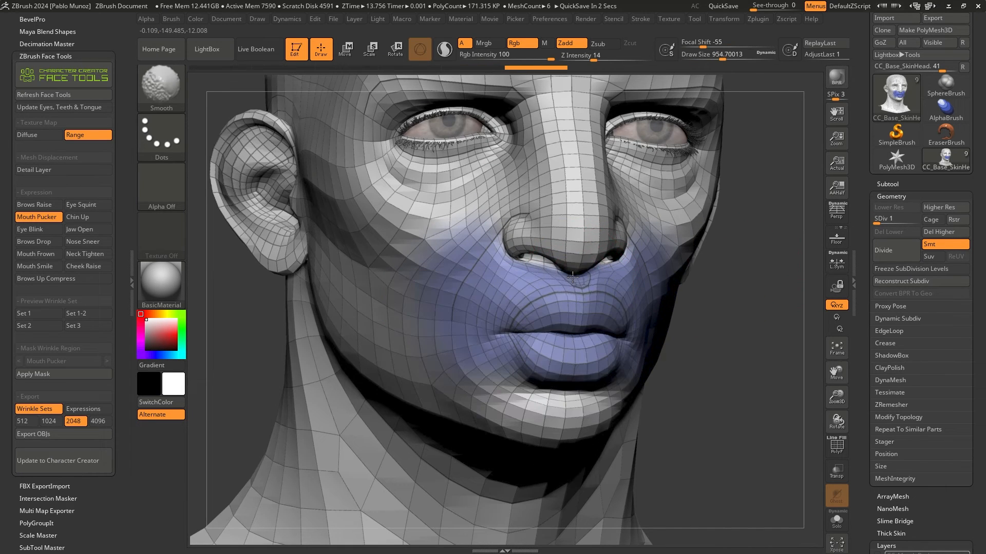
key("Escape")
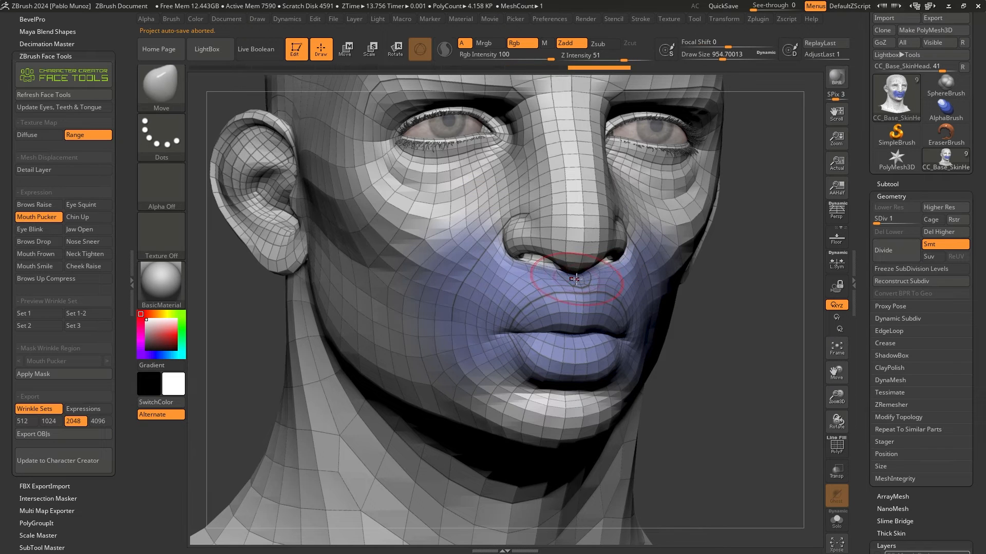
key("ctrl+shift+z")
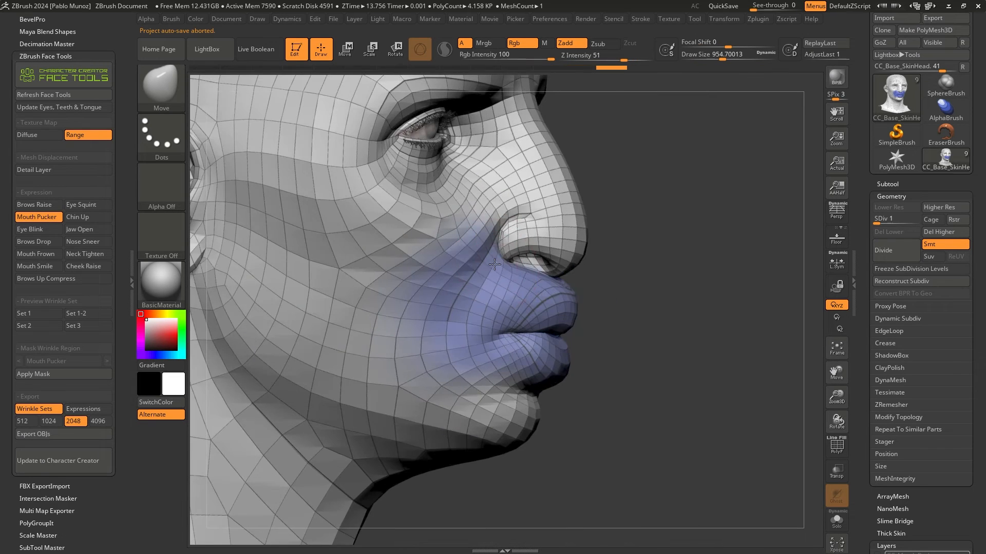
key("ctrl+shift+z")
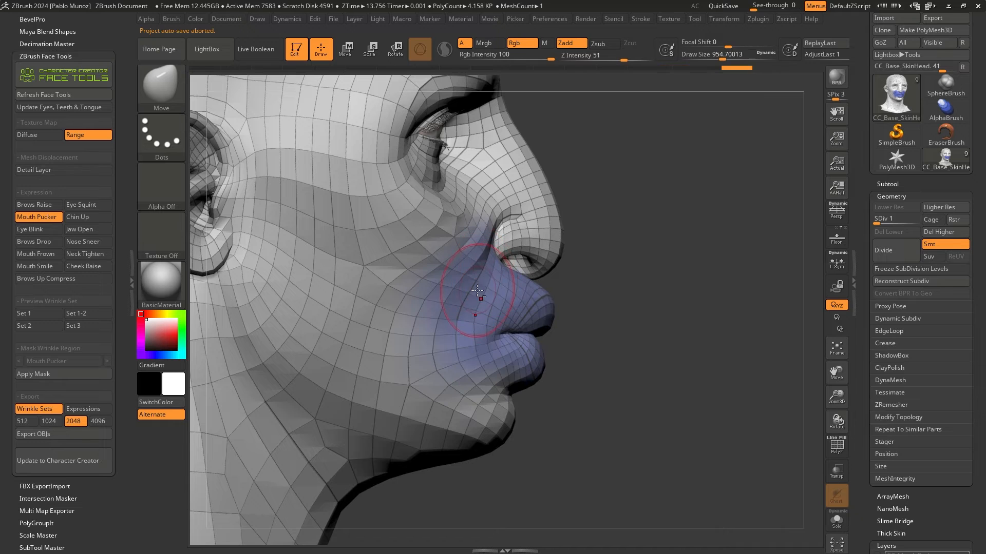
Shape the side of the upper lip next to the nasolabial fold with Move at a draw size of about 1031, and smooth it.
key("space")
left_click_drag(477, 290, 483, 291)
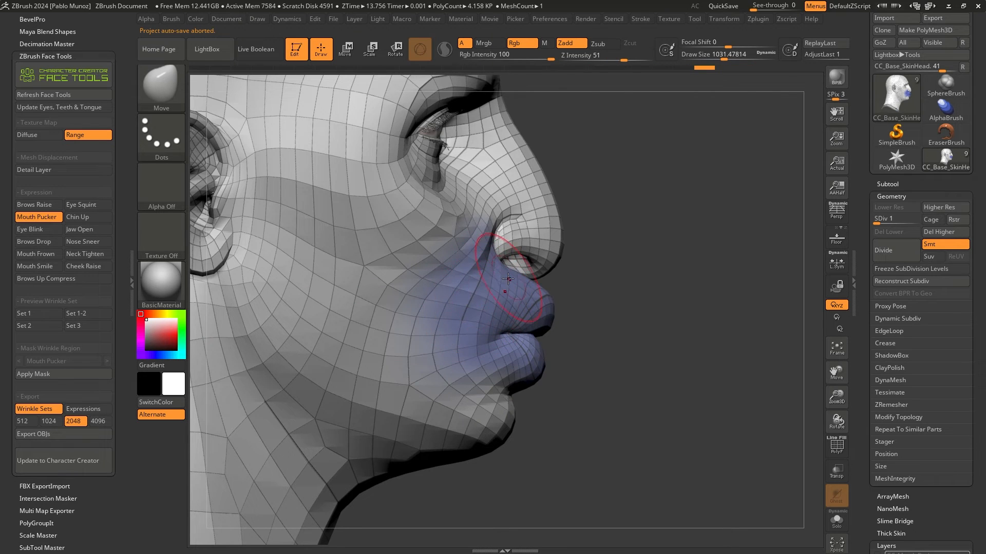
right_click_drag(497, 286, 488, 288)
left_click_drag(488, 288, 485, 289, "shift")
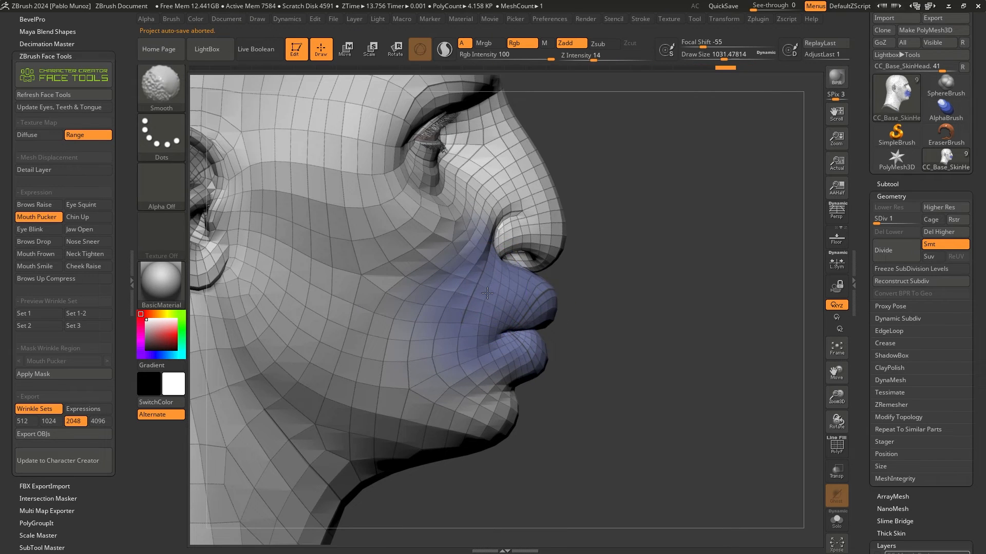
Shape the cheek beside the puckered mouth corner with the Move brush at a draw size of about 1031, smoothing it.
key("b")
key("m")
key("v")
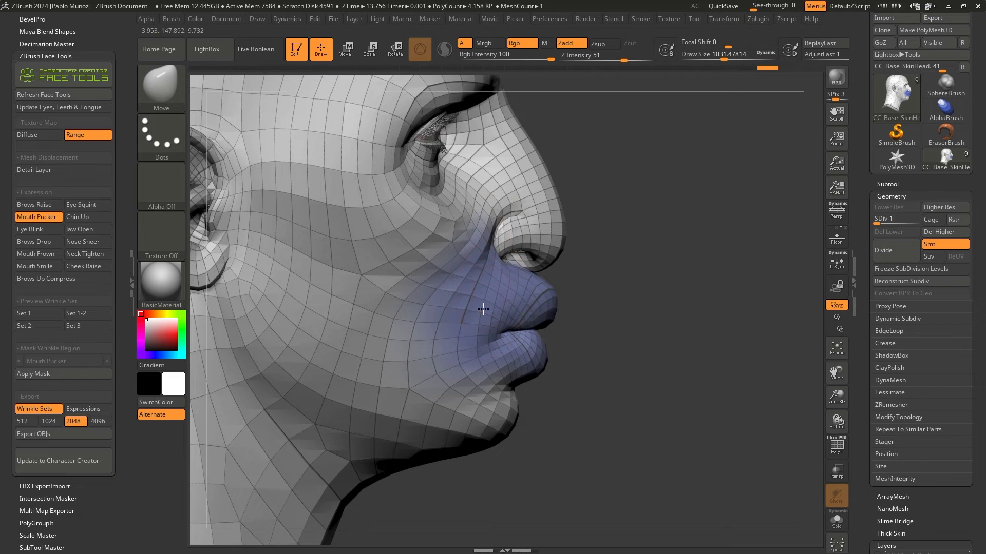
left_click_drag(484, 319, 497, 303, "shift")
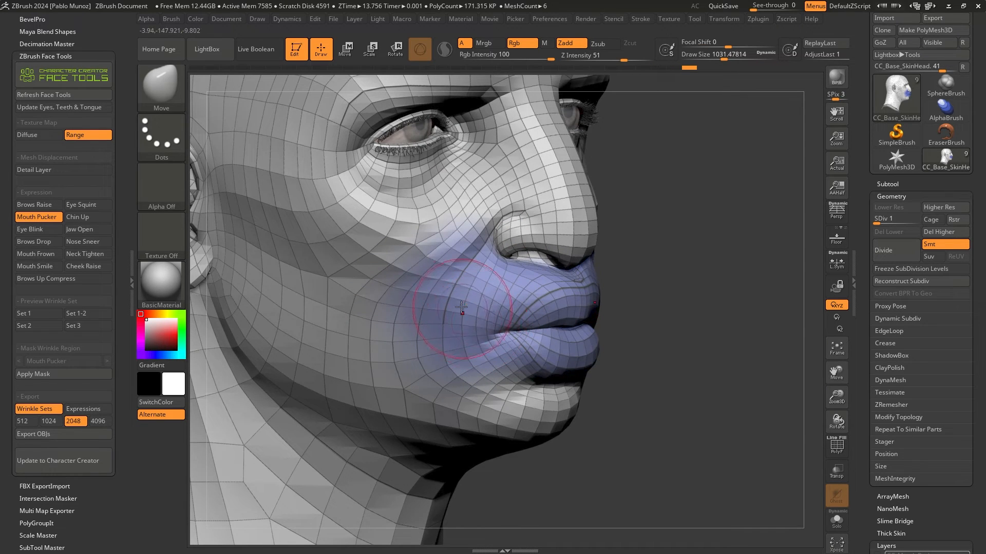
left_click_drag(477, 308, 485, 304)
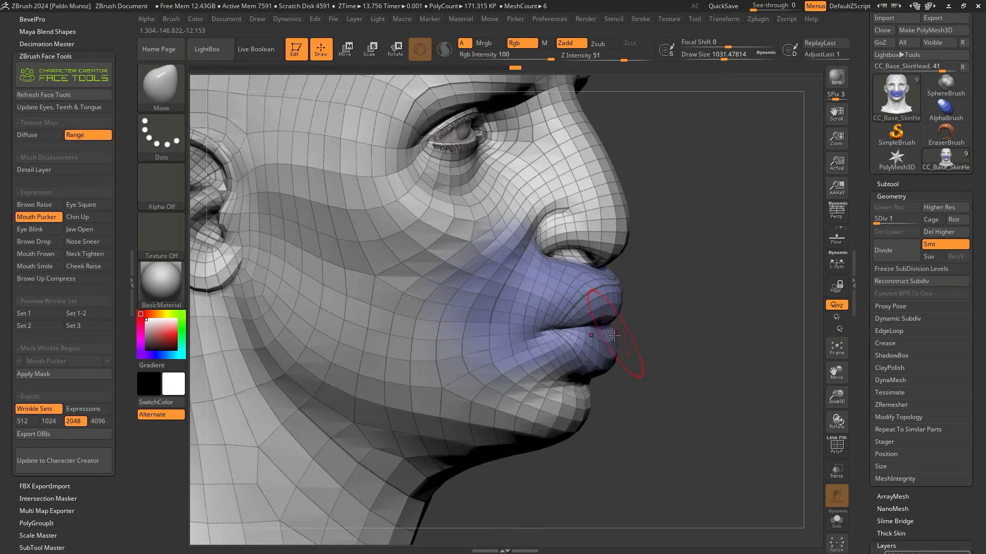
Adjust the upper lip and the folds beside the nostrils with Move, reducing the draw size to about 930, then 857.
key("space")
left_click_drag(598, 284, 594, 285)
right_click_drag(593, 284, 609, 281)
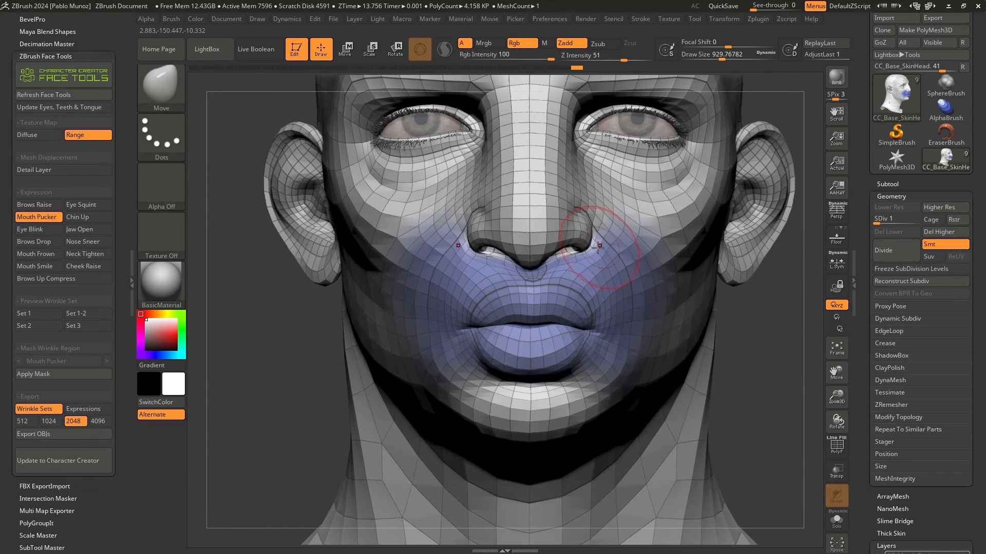
right_click_drag(598, 248, 565, 249)
key("space")
left_click_drag(598, 249, 602, 264)
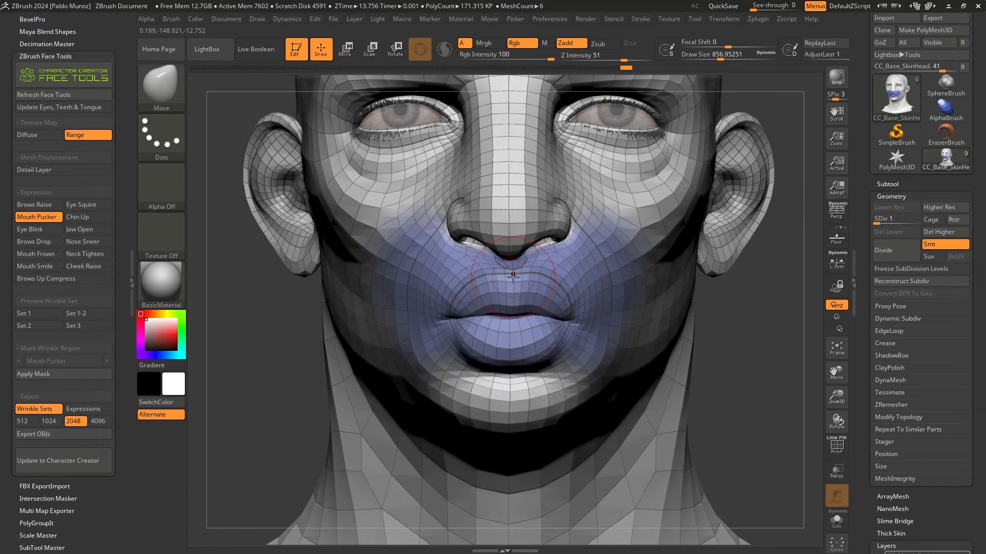
Reshape the upper lip's centre and the lip line near the mouth corners with Move at a draw size of about 764.
left_click_drag(513, 277, 499, 273)
key("space")
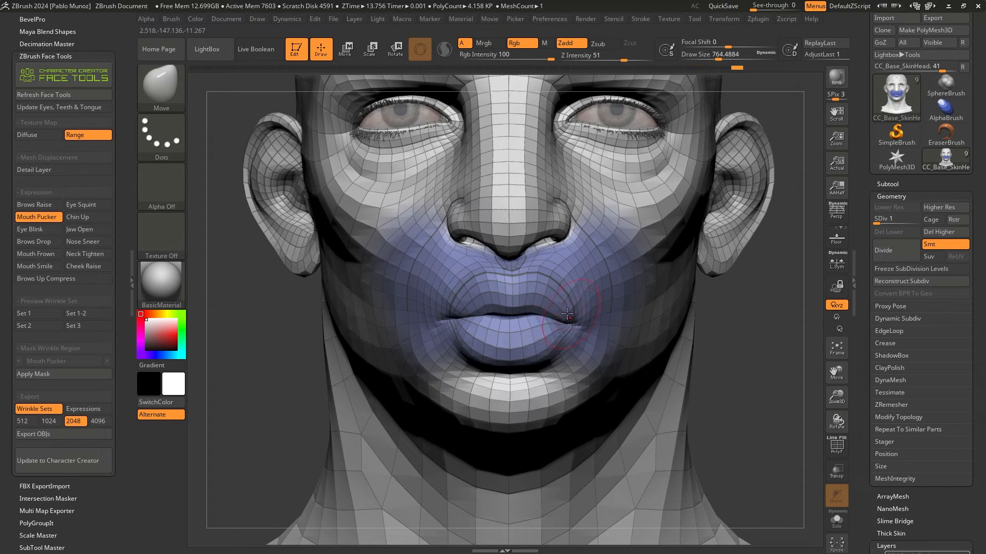
left_click_drag(485, 310, 485, 314)
left_click_drag(484, 313, 495, 318)
key("space")
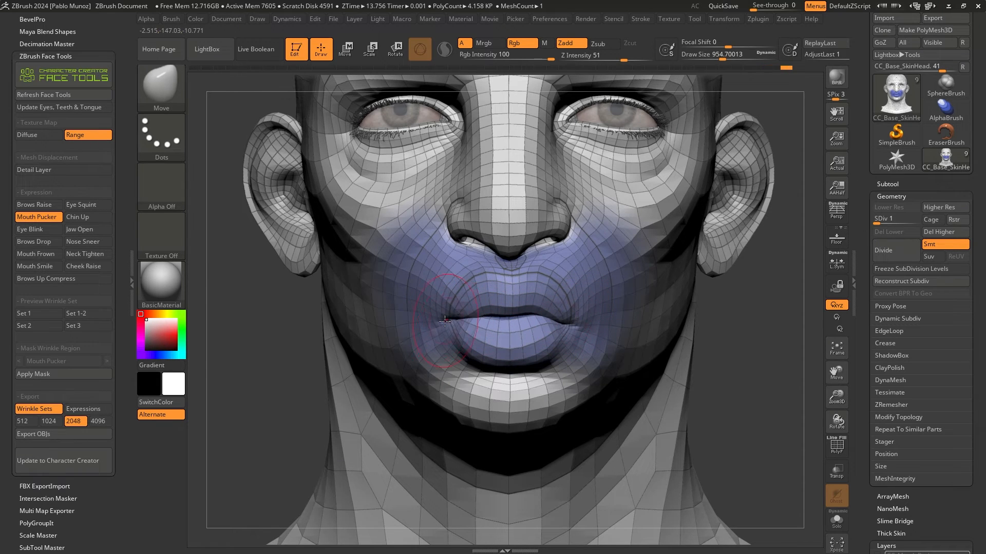
Pull the area between the nostril and the side of the upper lip with Move at a draw size of about 1084.
key("space")
left_click_drag(564, 292, 573, 292)
left_click_drag(555, 259, 561, 276)
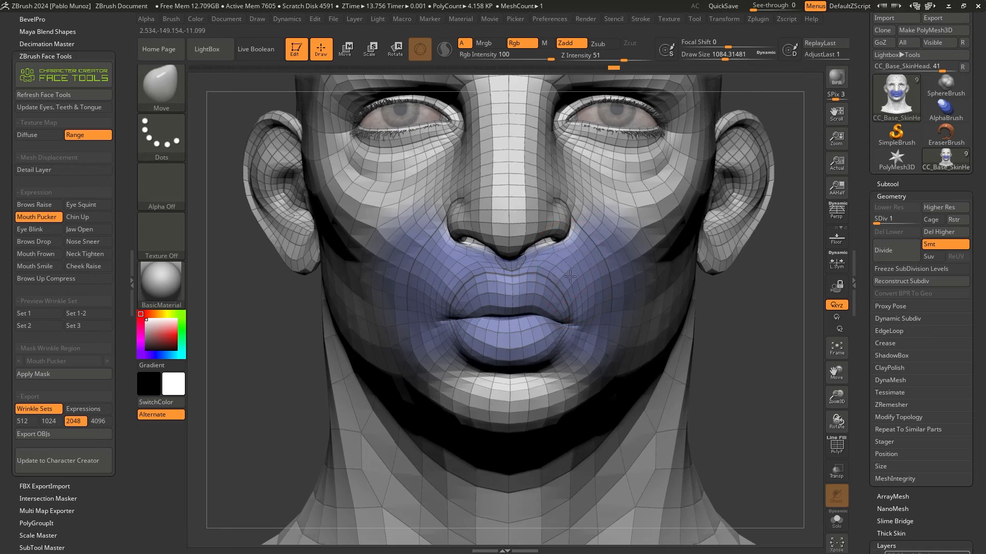
mouse_move(570, 277)
right_mouse_down()
mouse_move(390, 277)
mouse_move(724, 282)
right_mouse_up()
left_click_drag(561, 275, 545, 300)
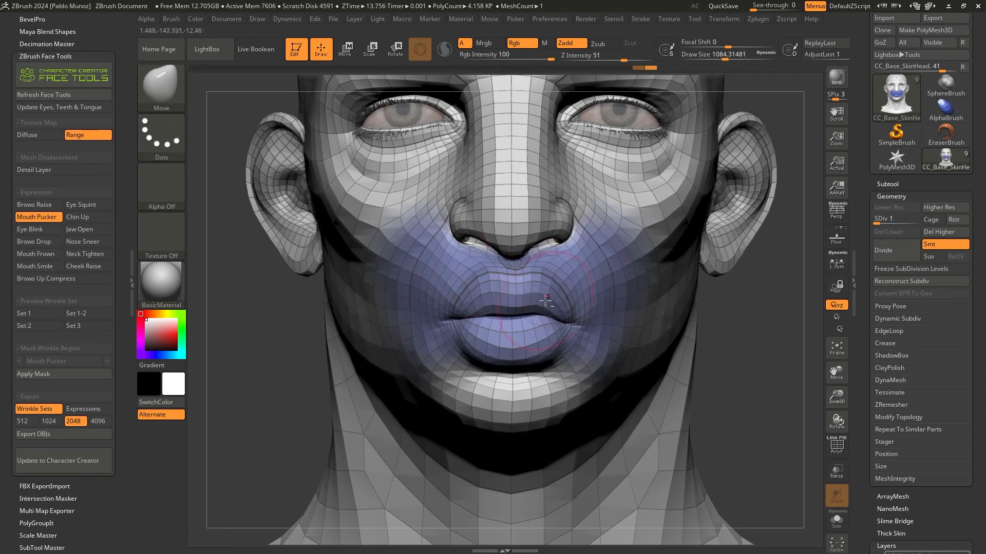
Refine the area directly under the nose with Move, reducing the draw size to about 955.
right_click_drag(545, 300, 724, 301, "shift")
left_click_drag(547, 269, 544, 257)
right_click_drag(550, 272, 390, 272, "shift")
key("[")
left_click_drag(551, 278, 549, 265)
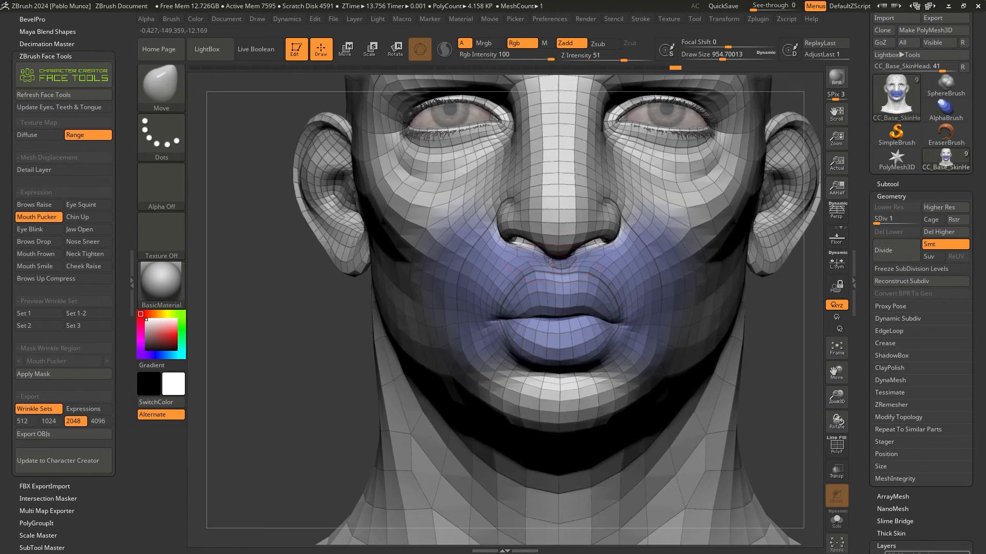
Raise the head to subdivision level 3 for finer sculpting of the puckered mouth.
right_click_drag(550, 264, 728, 245, "ctrl")
left_click_drag(878, 219, 889, 219)
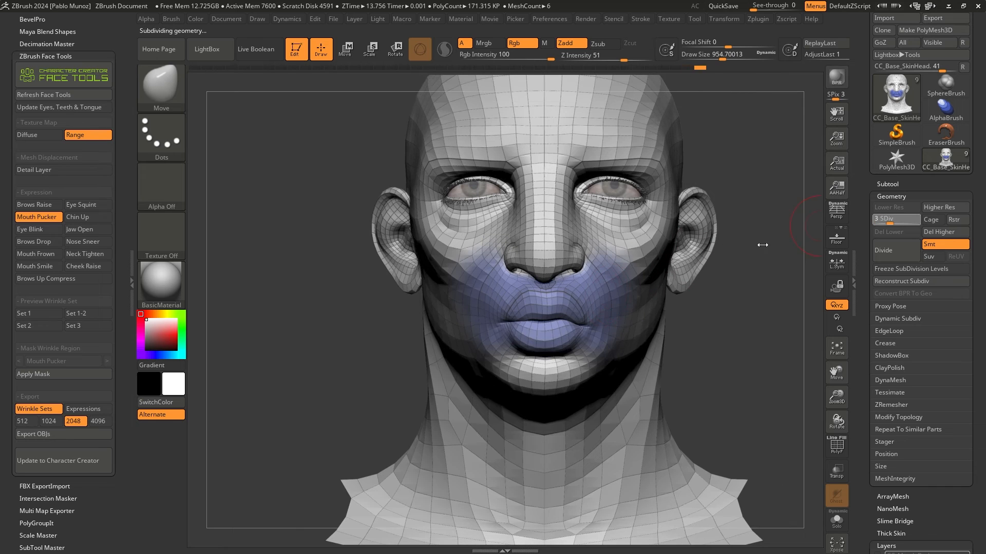
key("shift")
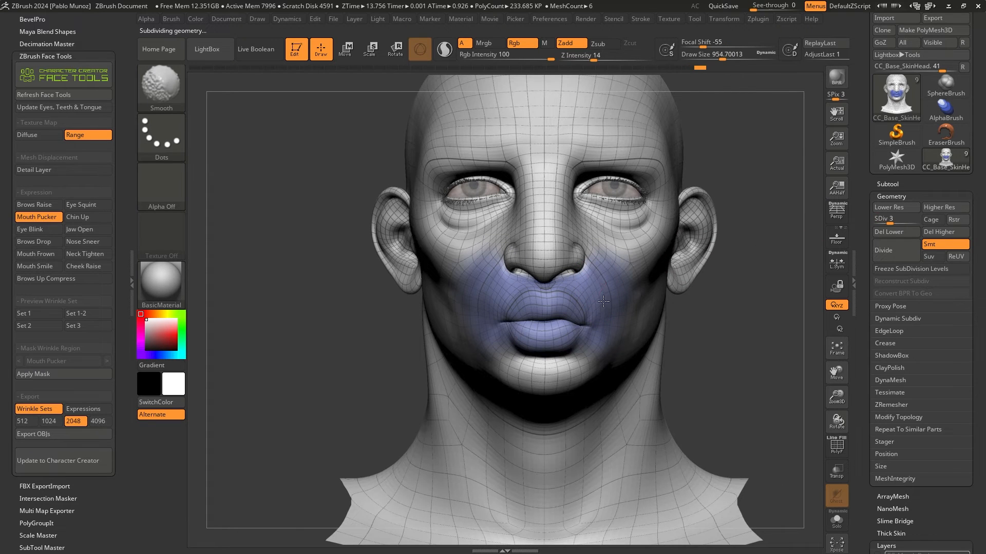
mouse_move(603, 301)
right_mouse_down()
mouse_move(518, 298)
mouse_move(625, 312)
mouse_move(555, 271)
mouse_move(580, 280)
right_mouse_up()
key("shift")
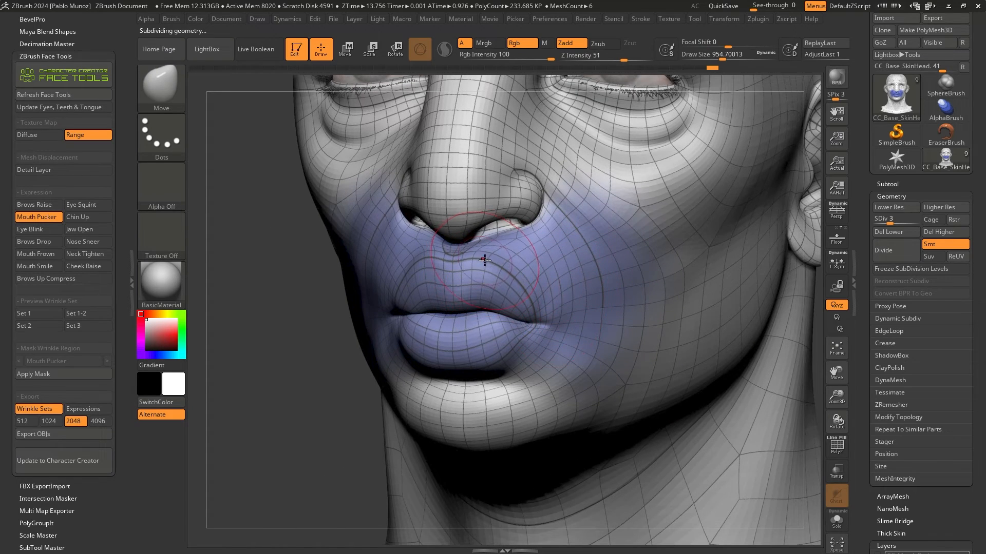
Switch to the ClayBuildup brush at a draw size of about 414, undoing a trial stroke beside the nostril.
key("b")
key("c")
key("b")
key("space")
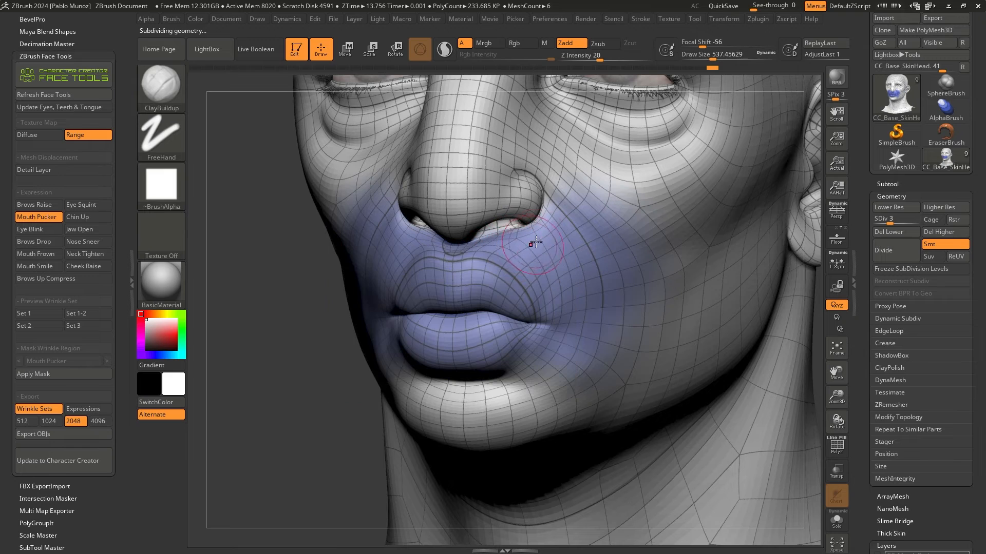
key("shift")
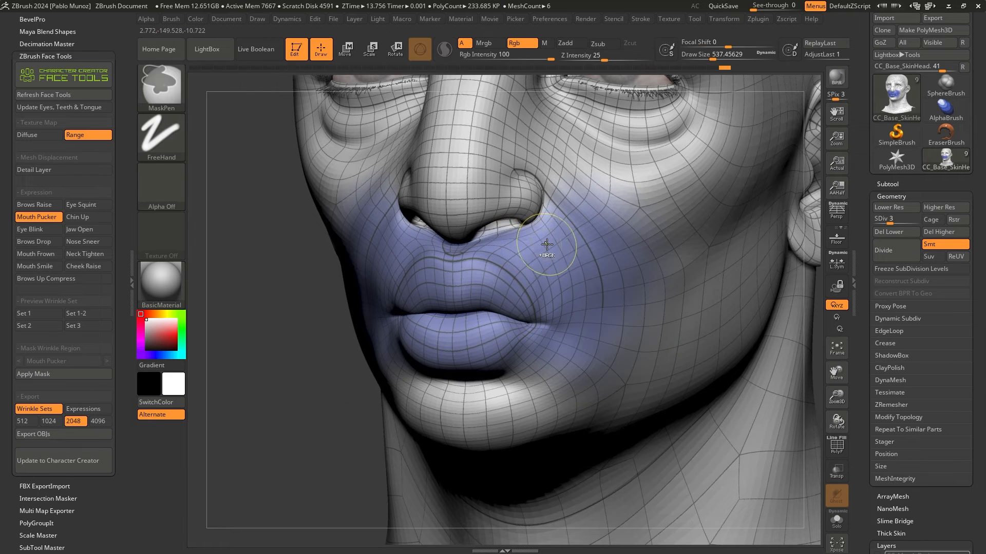
key("space")
mouse_move(541, 248)
left_mouse_down()
mouse_move(548, 257)
mouse_move(569, 239)
left_mouse_up()
key("ctrl+z")
right_click_drag(557, 254, 583, 258)
key("ctrl")
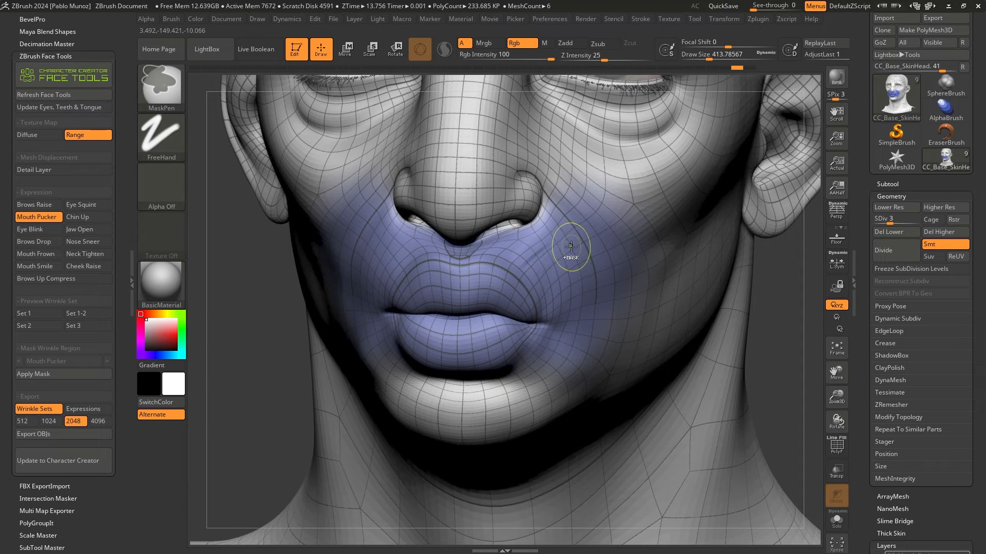
key("ctrl")
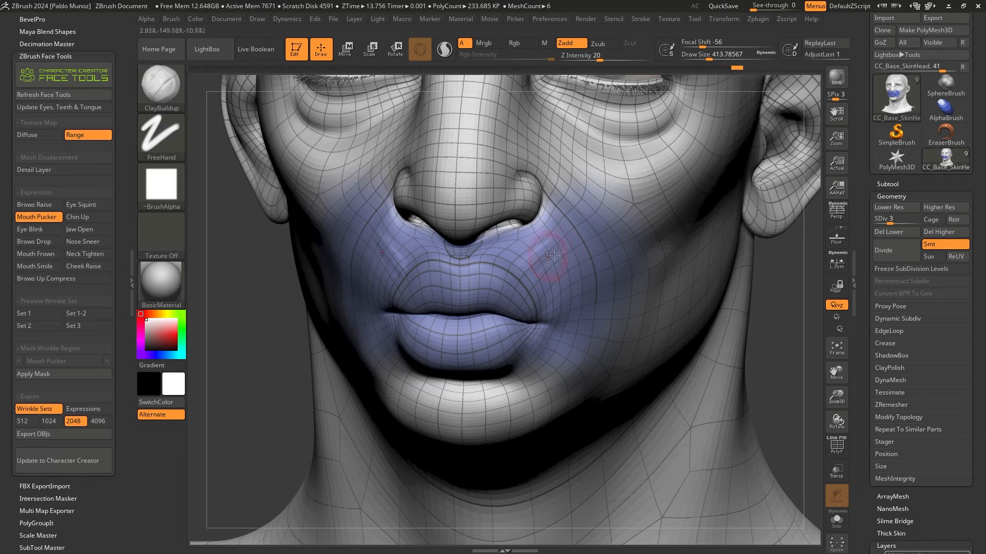
Build up the nasolabial folds and the area beside the mouth corners with ClayBuildup, and smooth the strokes.
key("shift")
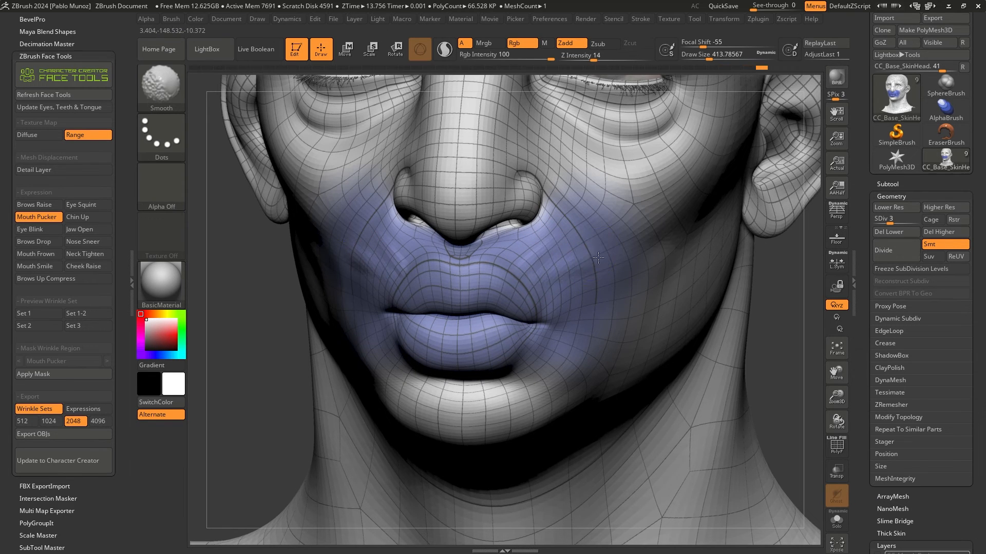
key("shift")
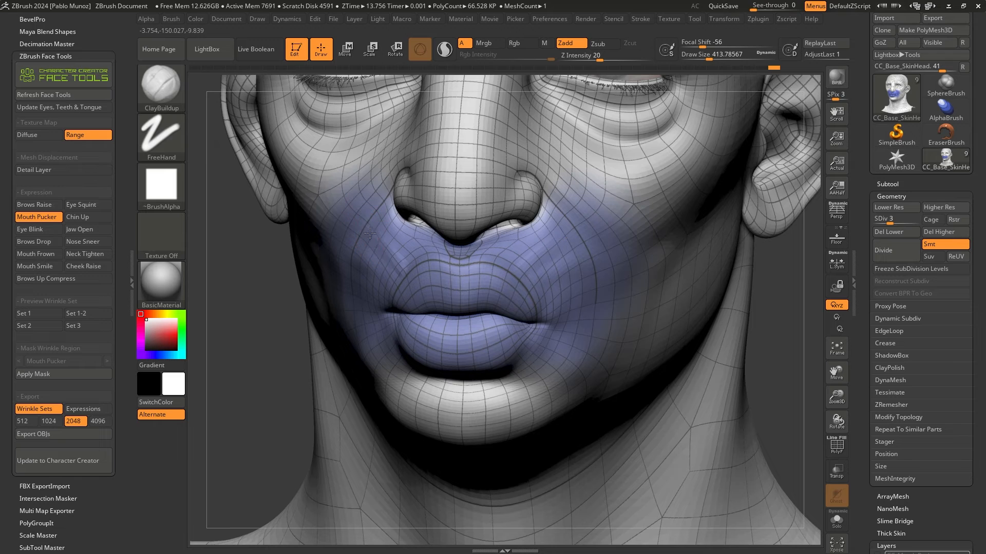
key("shift")
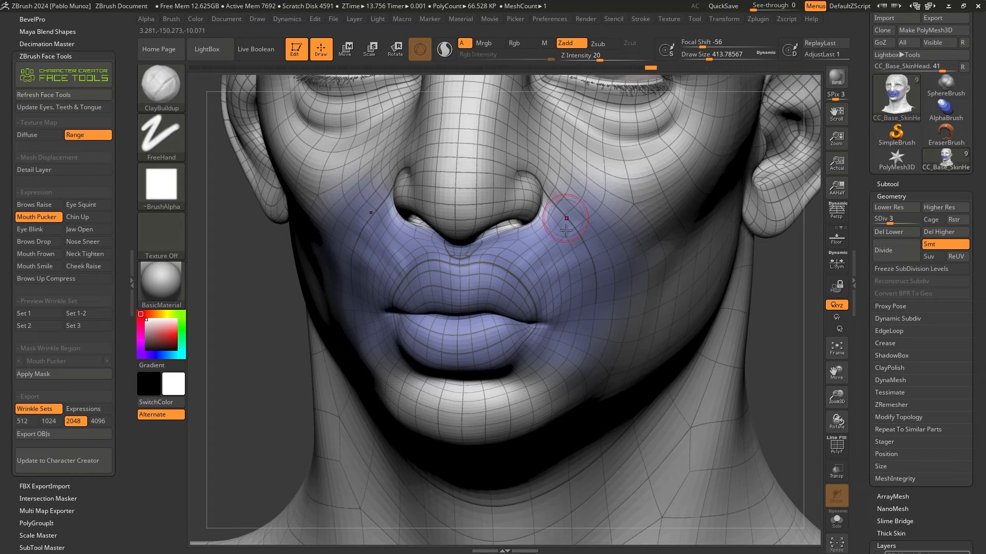
key("shift")
right_click_drag(554, 286, 546, 343)
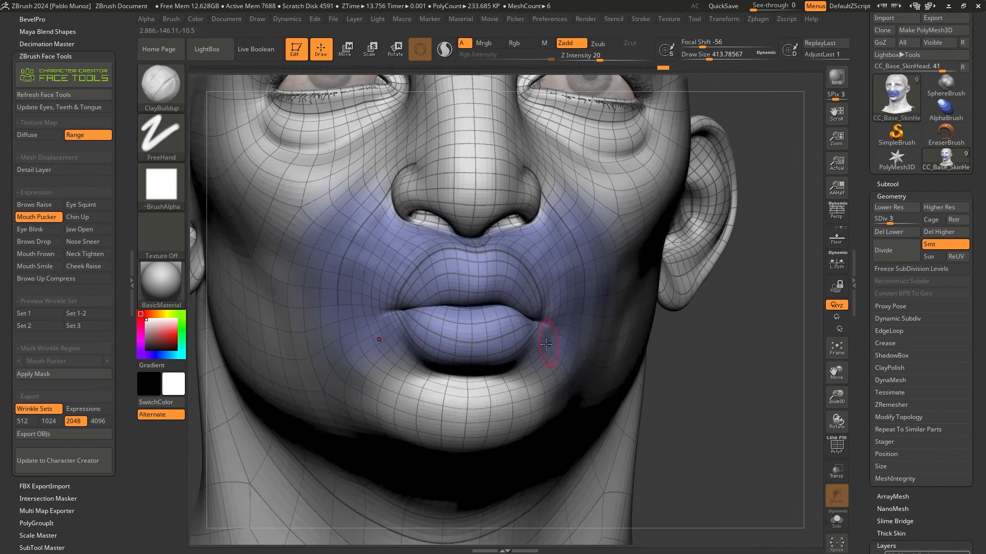
mouse_move(706, 323)
right_mouse_down("shift")
mouse_move(681, 317)
mouse_move(704, 313)
right_mouse_up("shift")
key("shift")
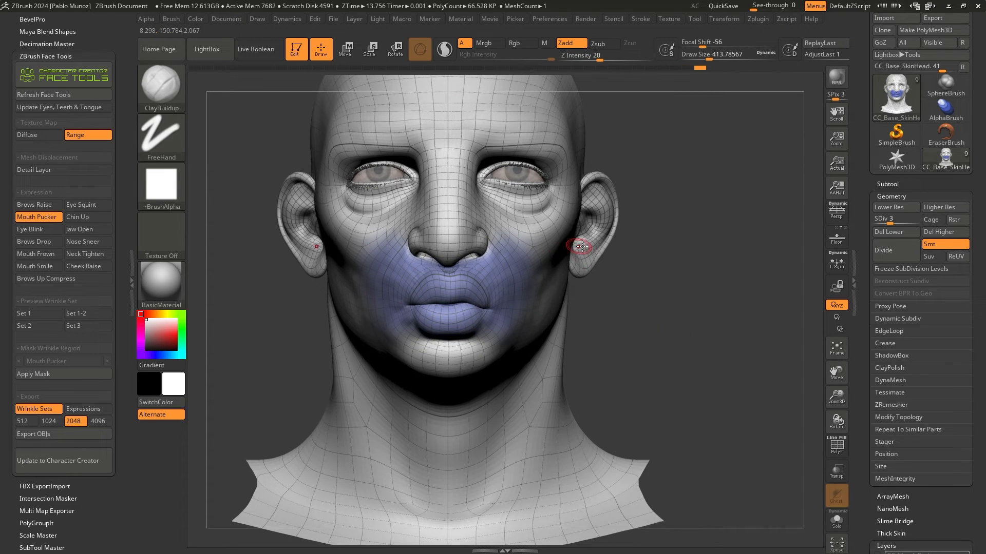
Open the Character Creator update settings, disable Base Update, enable Update Expressions / Wrinkles, and turn off Wrinkle > Normal.
left_click_drag(664, 260, 673, 289)
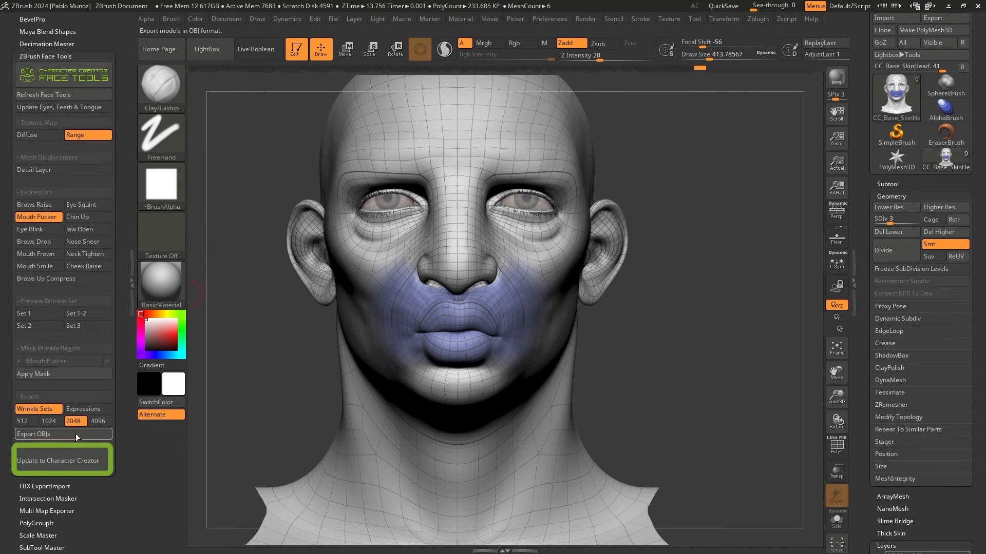
left_click(63, 460)
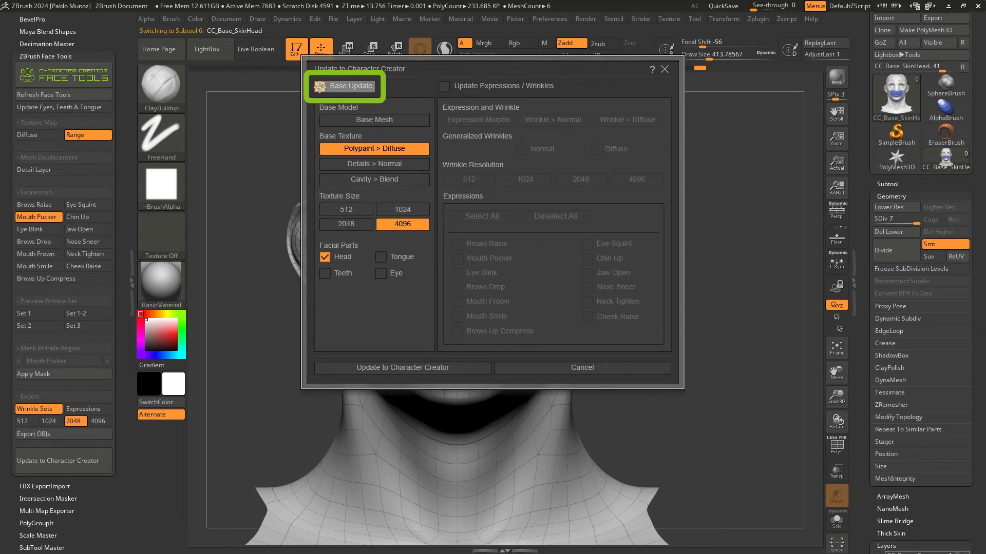
left_click(329, 88)
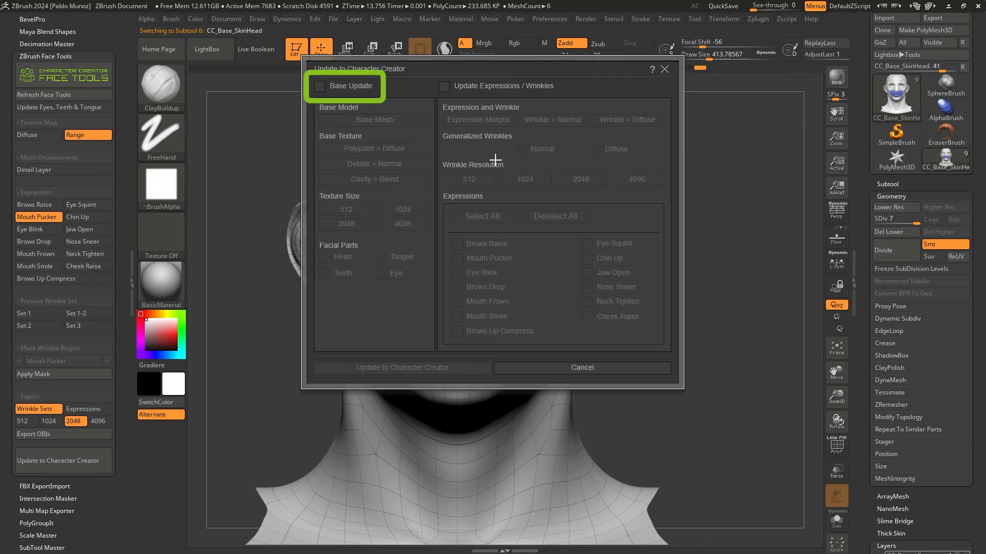
left_click(444, 85)
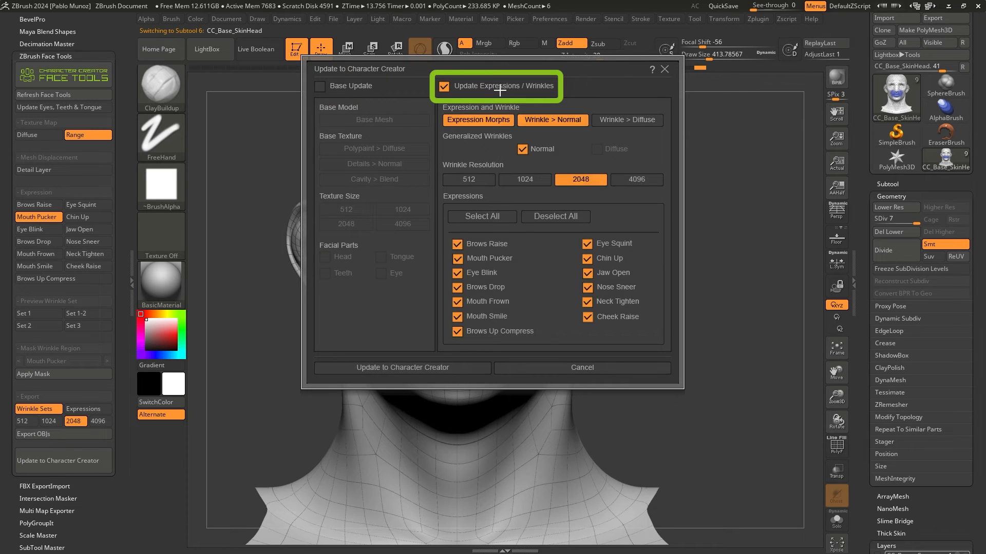
left_click(547, 122)
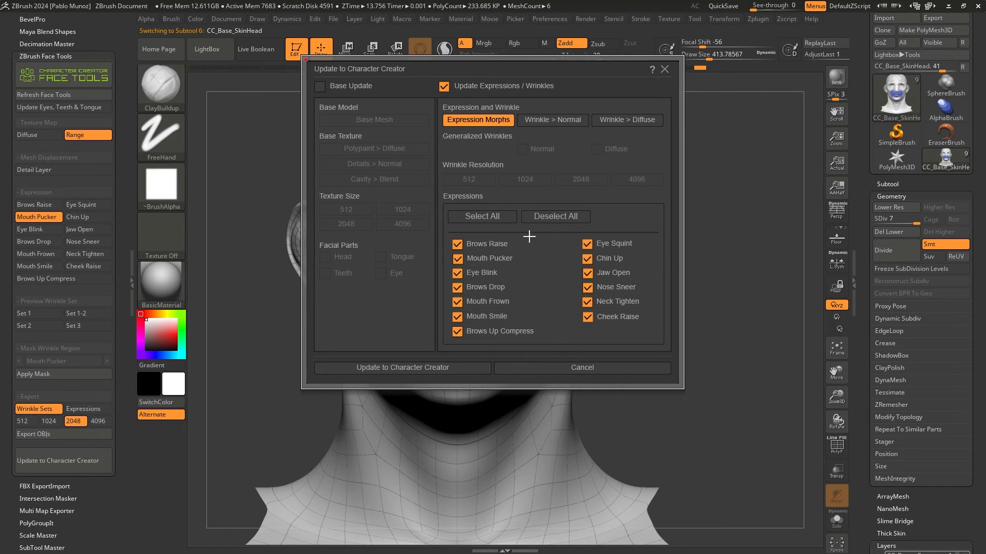
Limit the update to Mouth Smile, Mouth Frown, Brows Drop and Mouth Pucker, and send it to Character Creator.
left_click(544, 218)
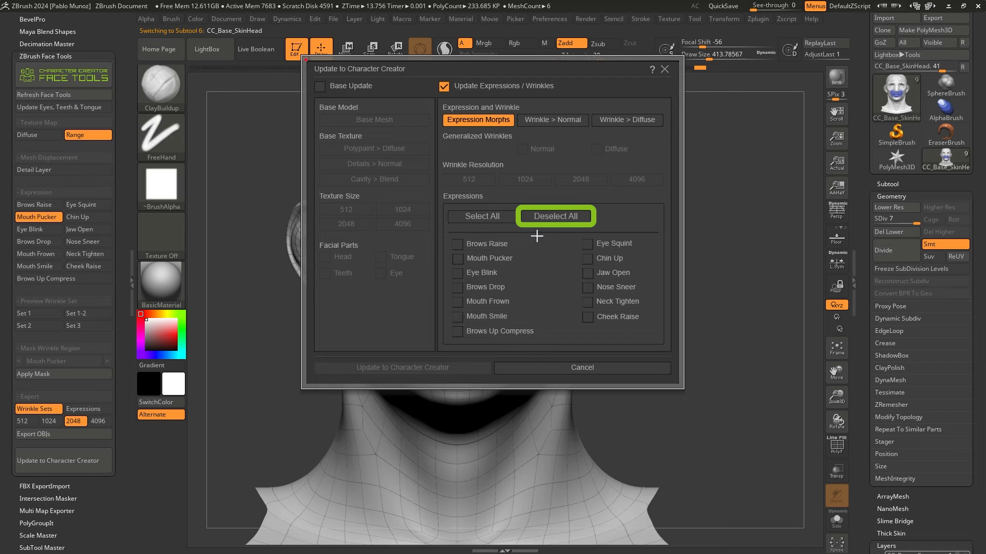
left_click(456, 316)
left_click(457, 301)
left_click(457, 287)
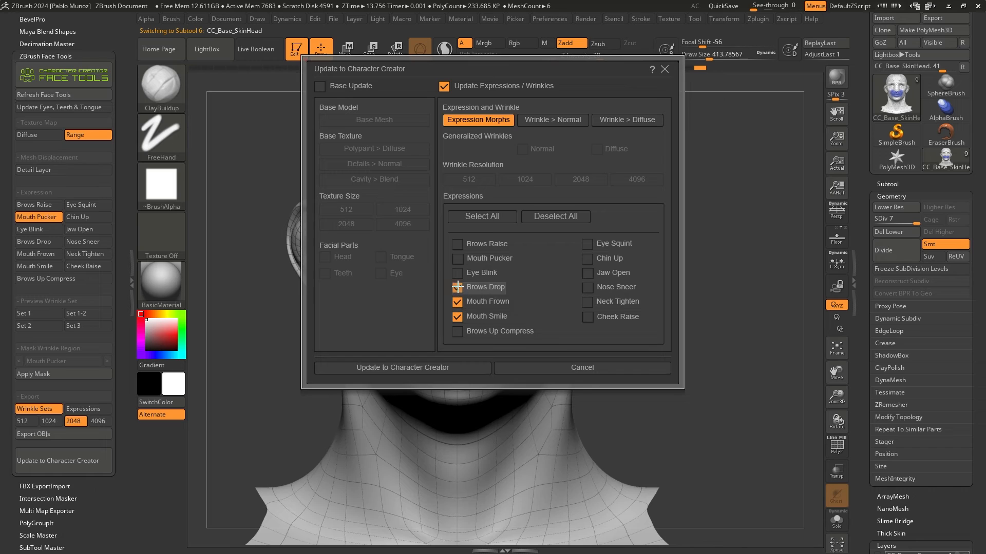
left_click(458, 257)
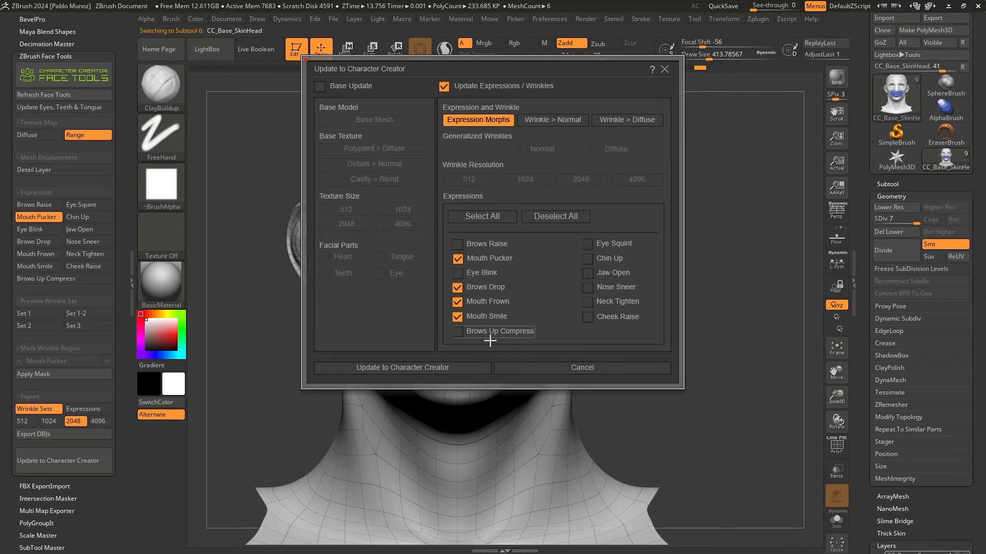
left_click(424, 367)
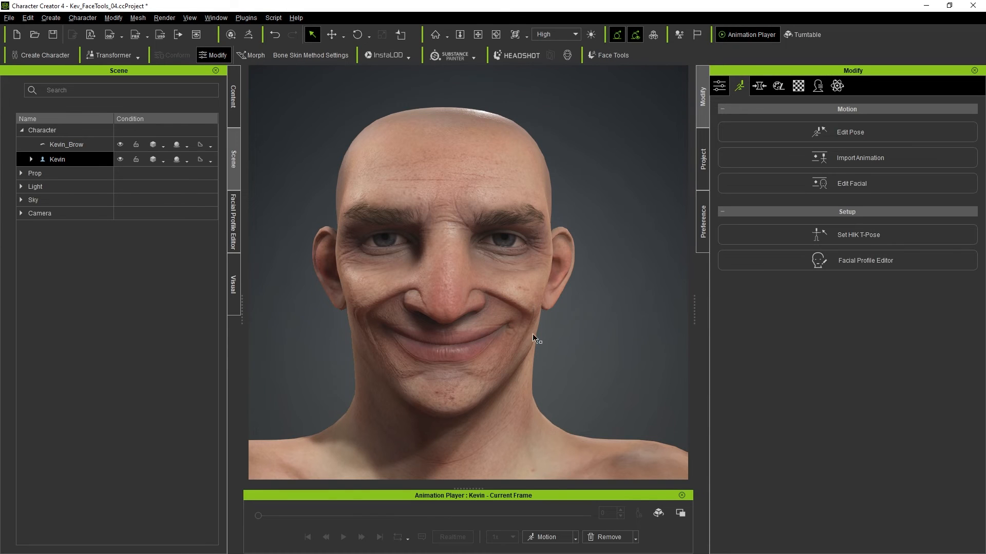
In Character Creator, open Edit Facial, reset the expression to zero, and raise both mouth corners into a smile with the Muscle controls.
left_click(646, 290)
left_click_drag(580, 323, 558, 318, "alt")
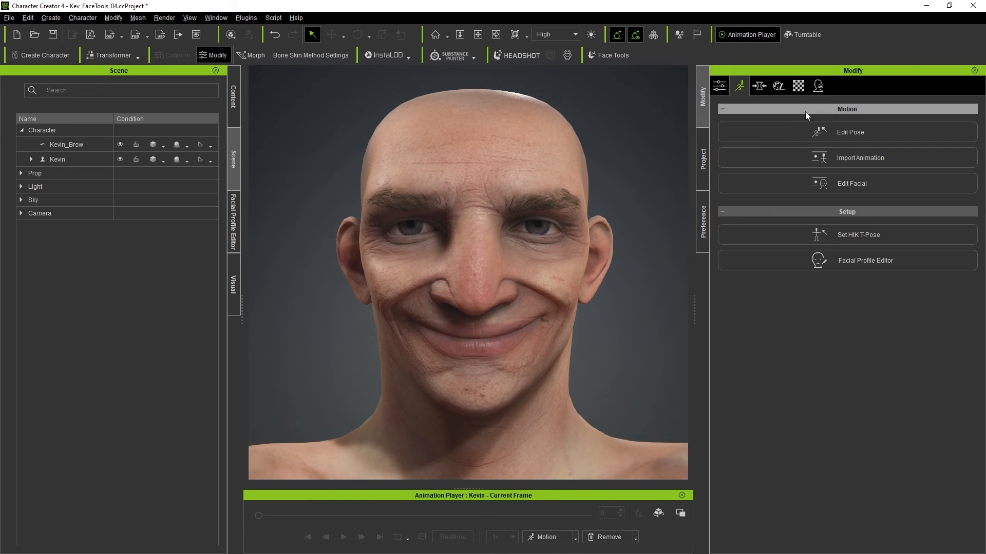
left_click(801, 184)
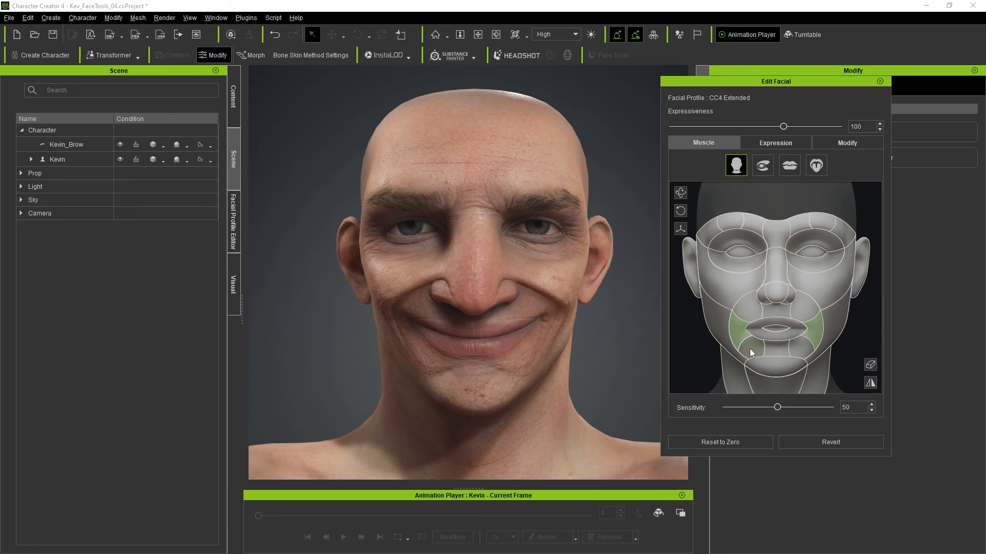
left_click(752, 441)
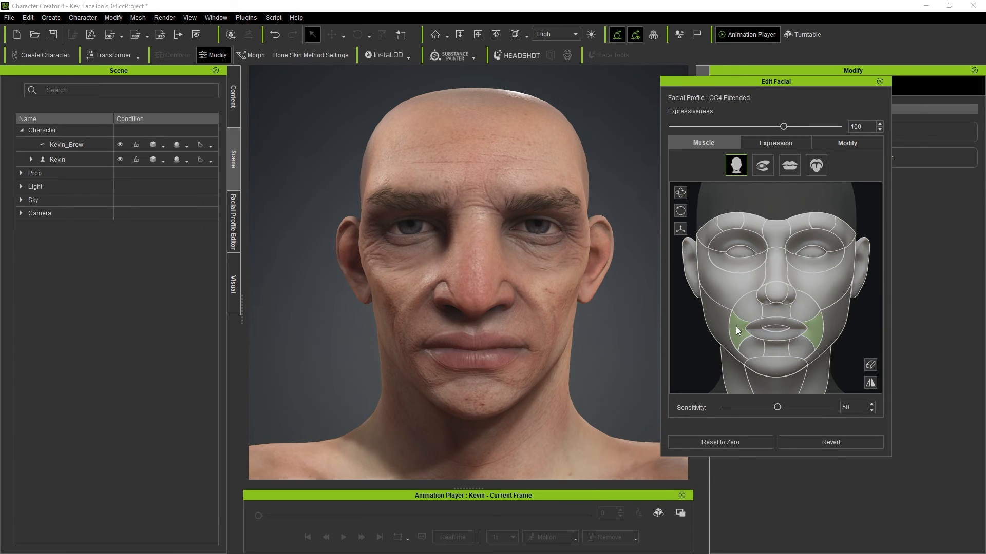
left_click_drag(735, 327, 731, 275)
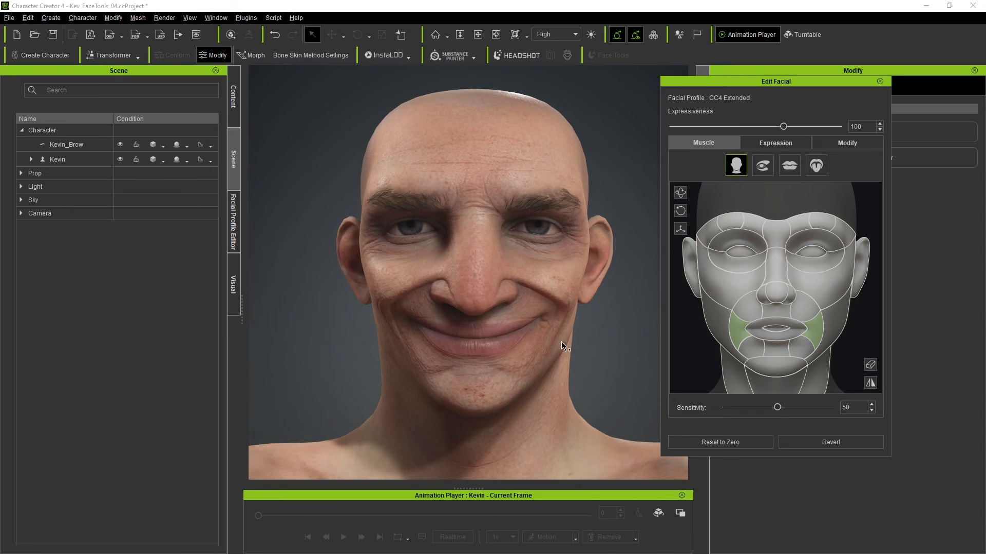
Lower both mouth corners from the smile into a frown, and examine the mouth folds from the front and the side.
scroll(583, 328, "down", 2)
scroll(583, 331, "up", 5)
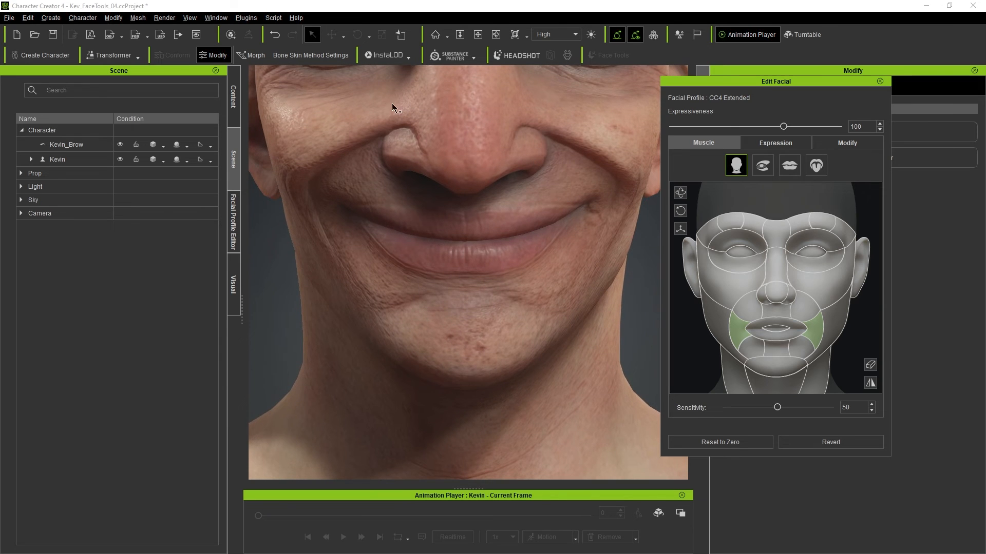
scroll(554, 283, "down", 5)
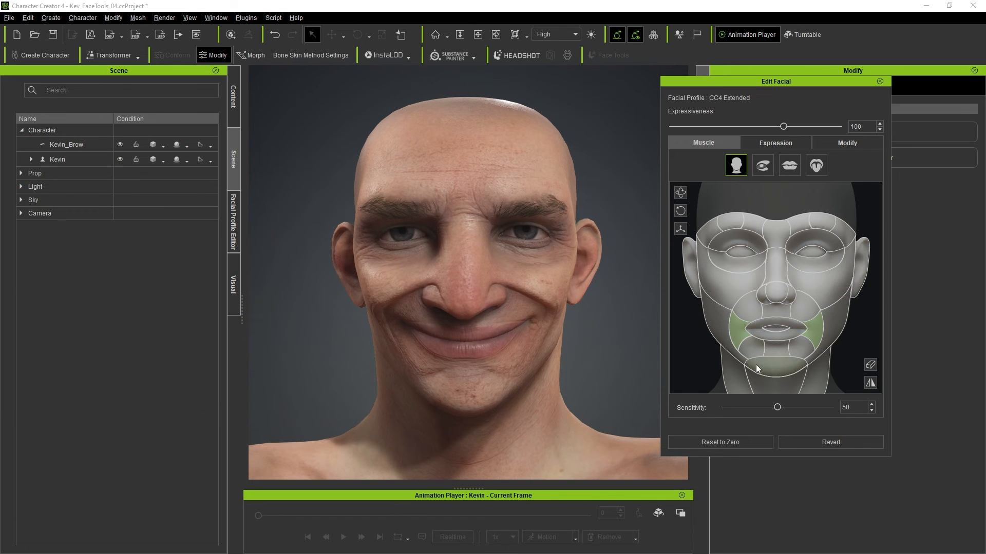
left_click_drag(737, 321, 744, 407)
right_click_drag(539, 318, 581, 308)
key("f")
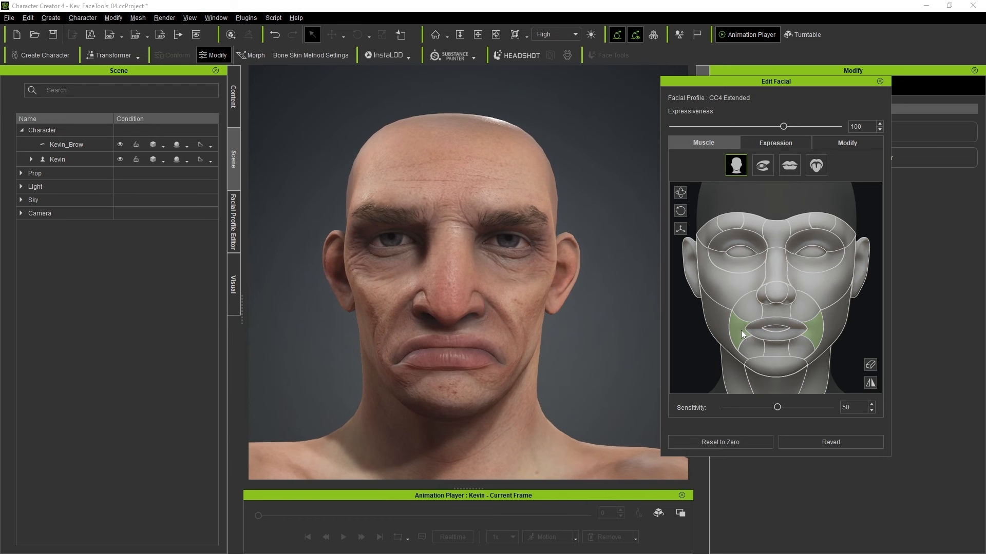
left_click_drag(741, 330, 738, 338)
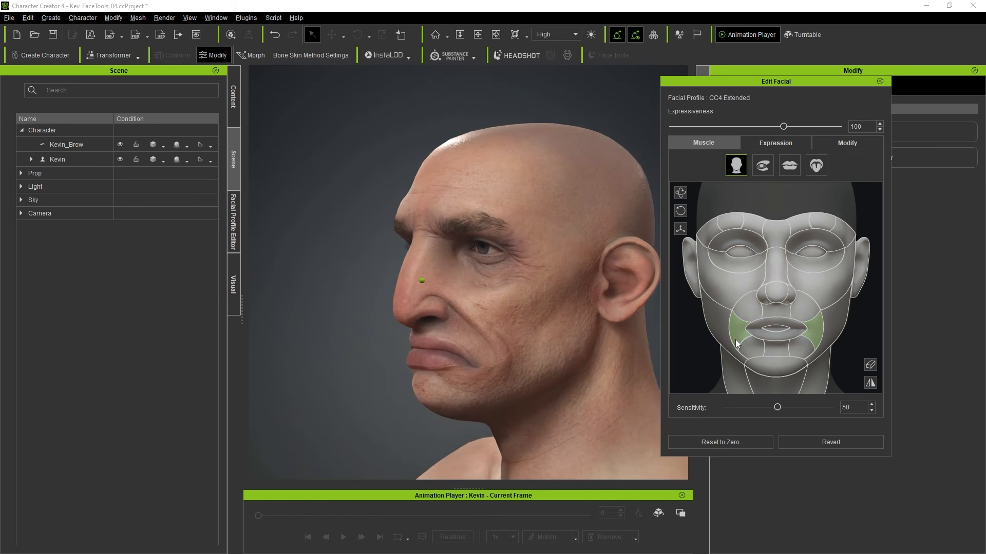
key("f")
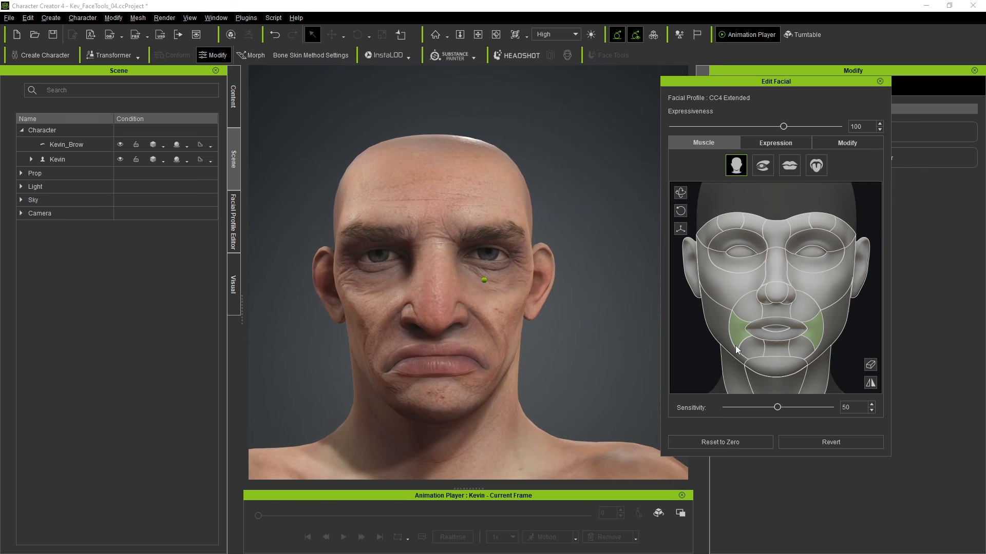
Reset the expression to zero and move the lips muscle area into a pucker to test the Pucker morph.
left_click(719, 439)
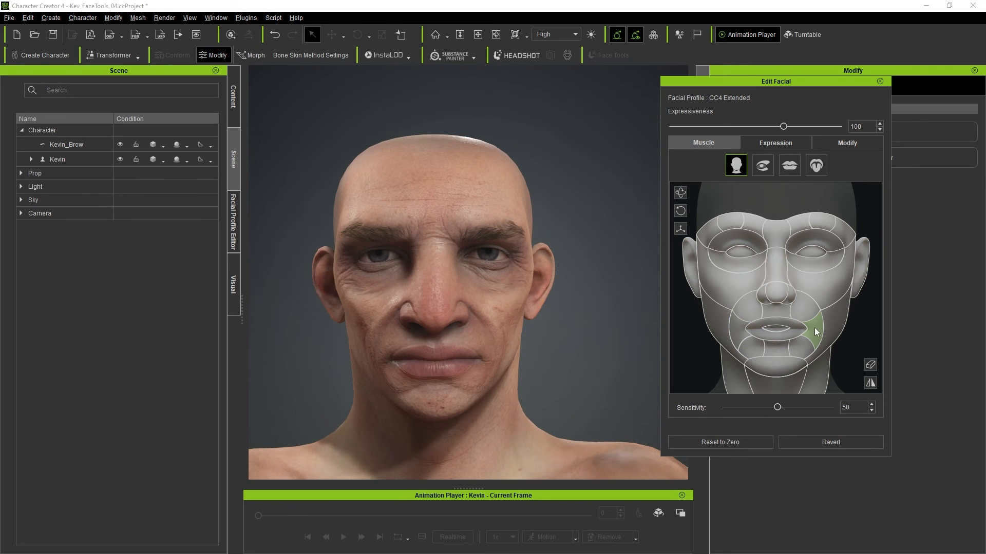
left_click(759, 324)
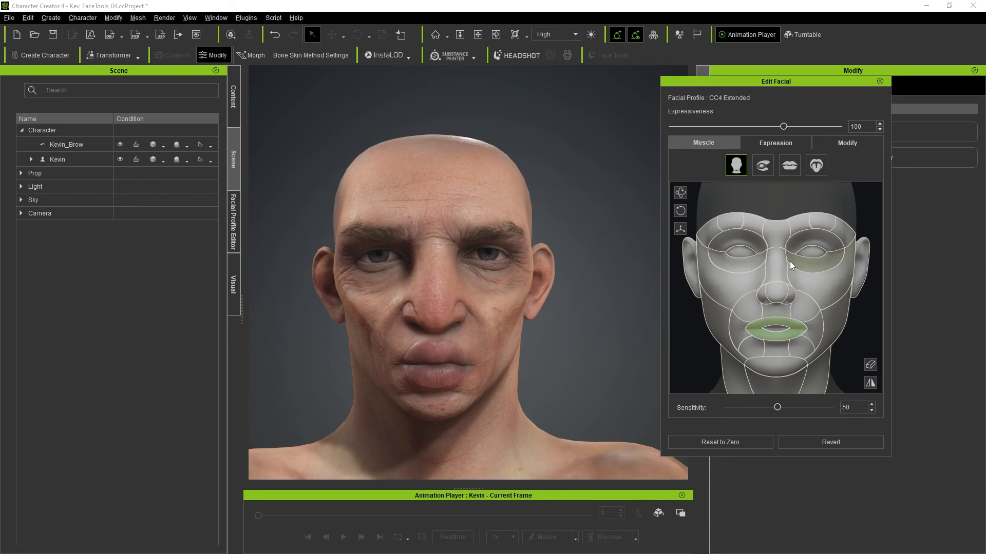
left_click_drag(787, 315, 777, 263)
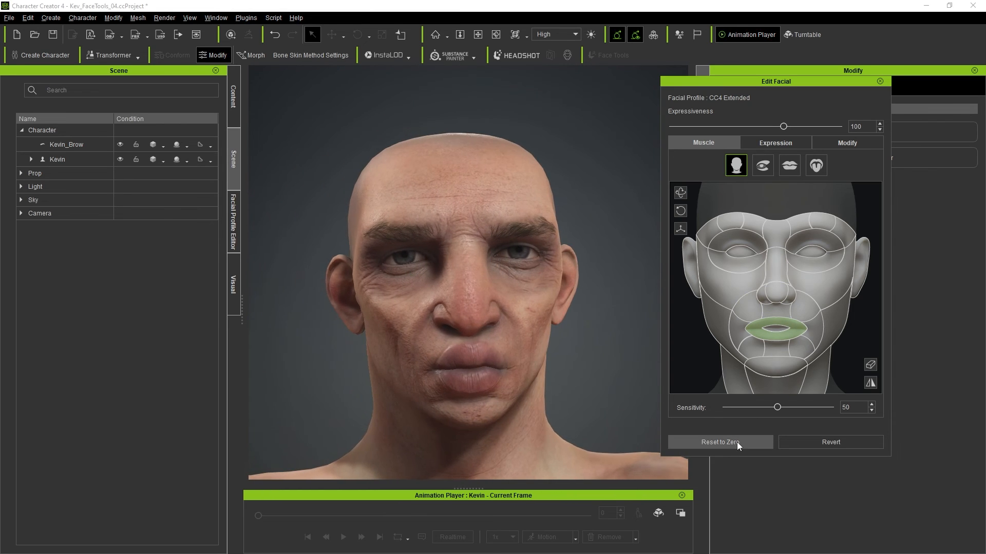
Reset the expression, clear the muscle selection, and pull the inner brows and the area between them down to test Brows Drop.
left_click(738, 441)
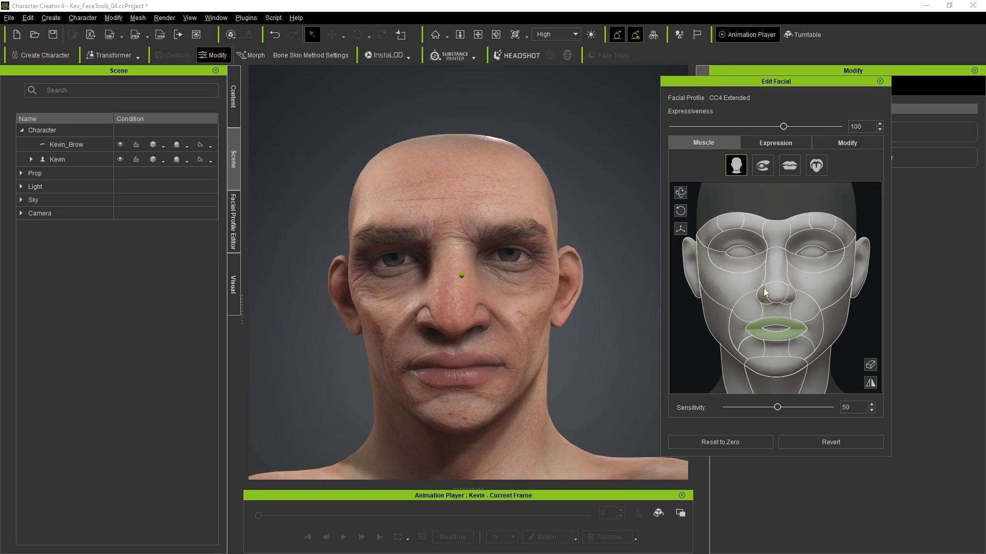
left_click(871, 364)
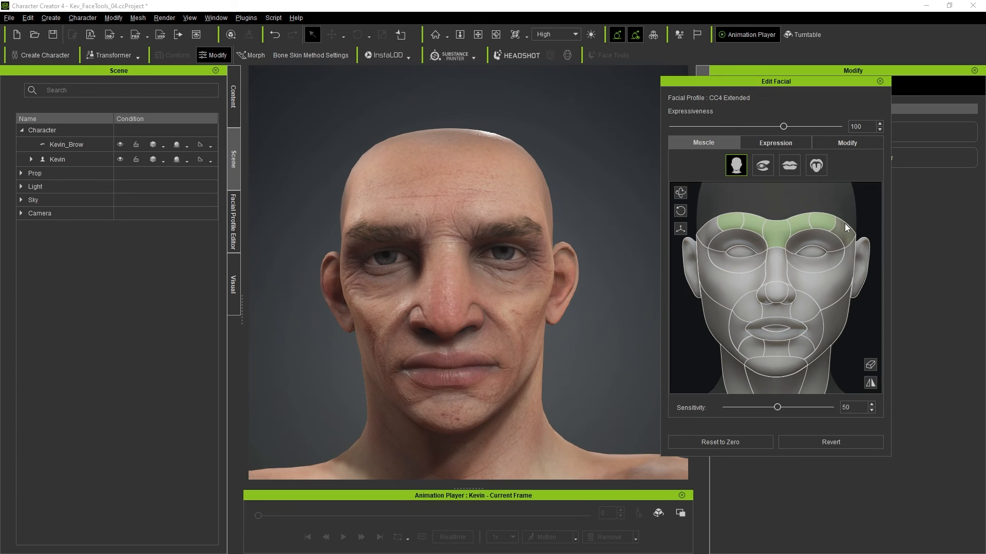
left_click_drag(762, 207, 769, 262)
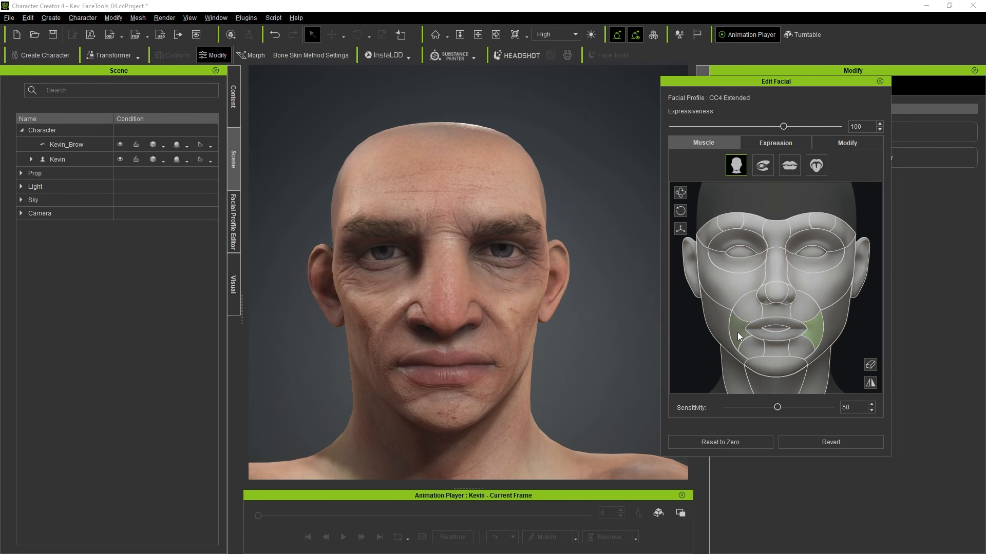
Pose an asymmetrical smirk by raising the mouth corners unevenly, lifting the character's left brow and lowering the right brow.
left_click_drag(817, 320, 809, 296)
left_click_drag(739, 328, 741, 318)
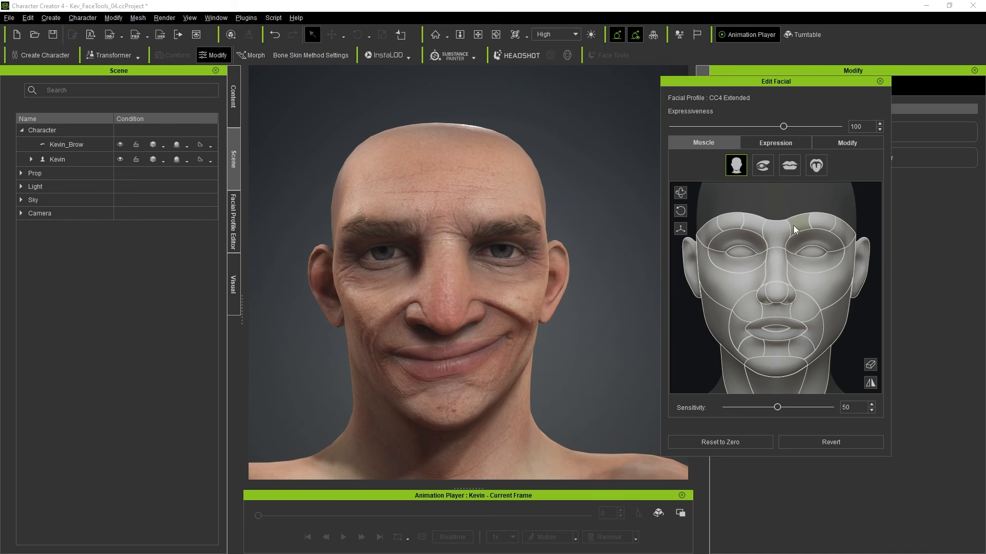
left_click_drag(848, 228, 846, 188)
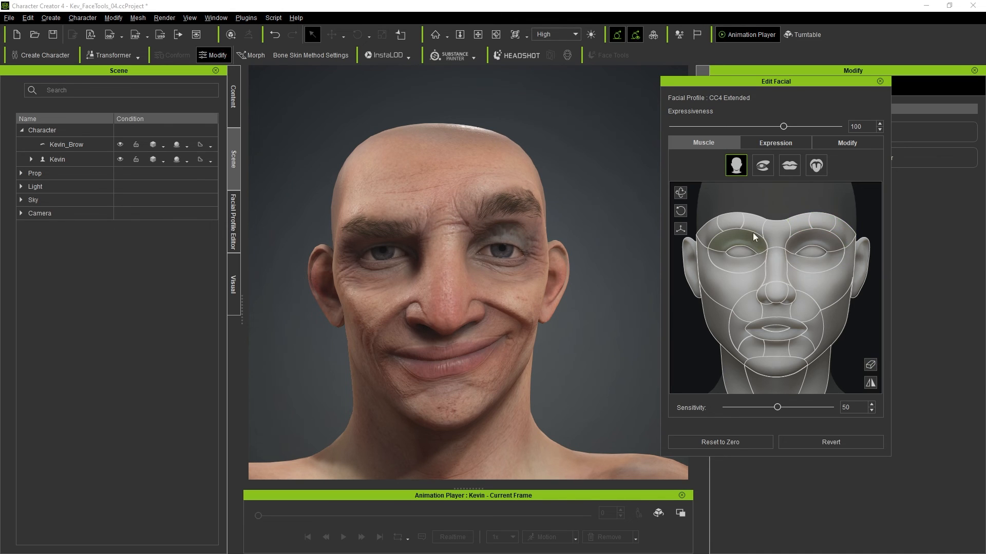
left_click_drag(747, 223, 756, 258)
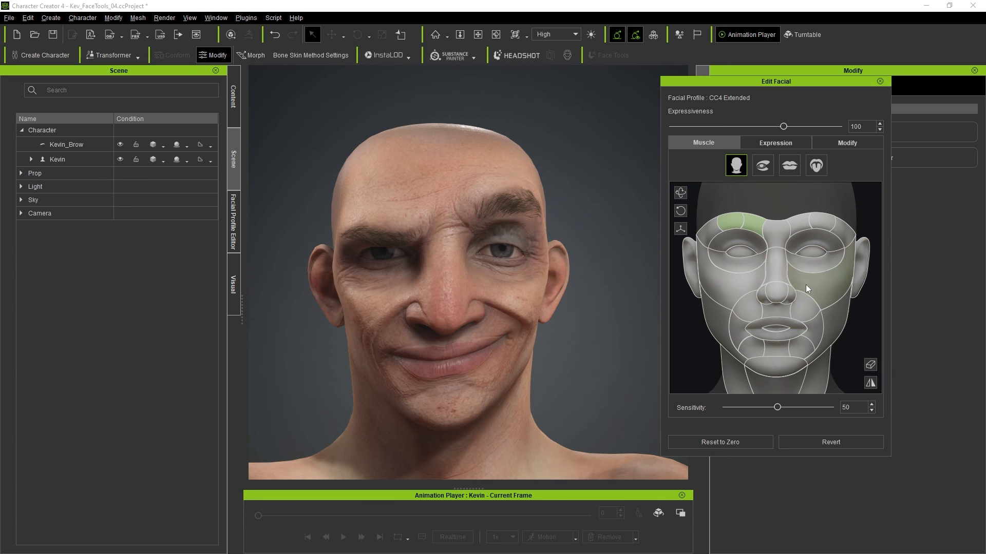
Adjust the eye muscle areas, narrowing the eye under the lowered brow and widening the one under the raised brow.
left_click(745, 265)
left_click_drag(812, 261, 812, 206)
left_click(867, 365)
left_click(808, 239)
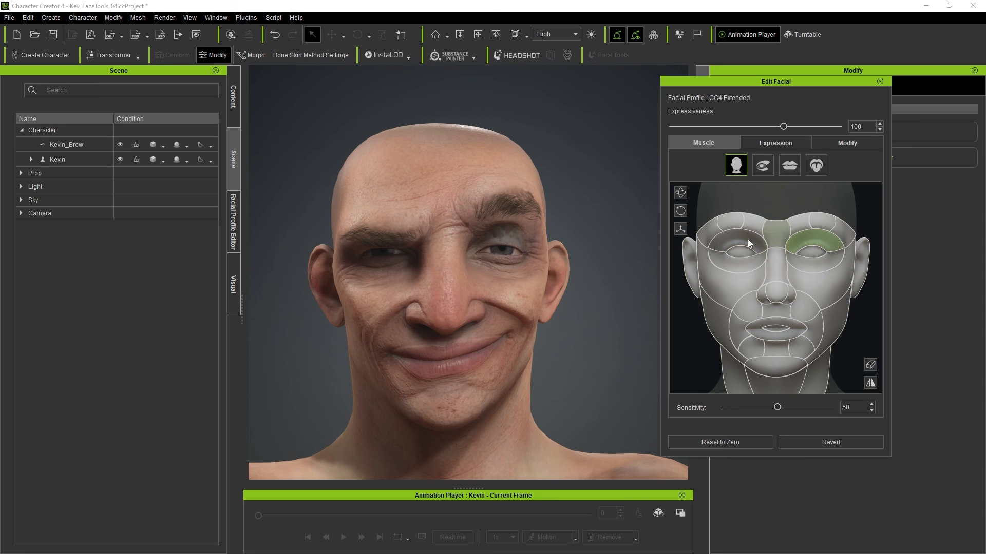
left_click(748, 239)
left_click_drag(774, 222, 774, 210)
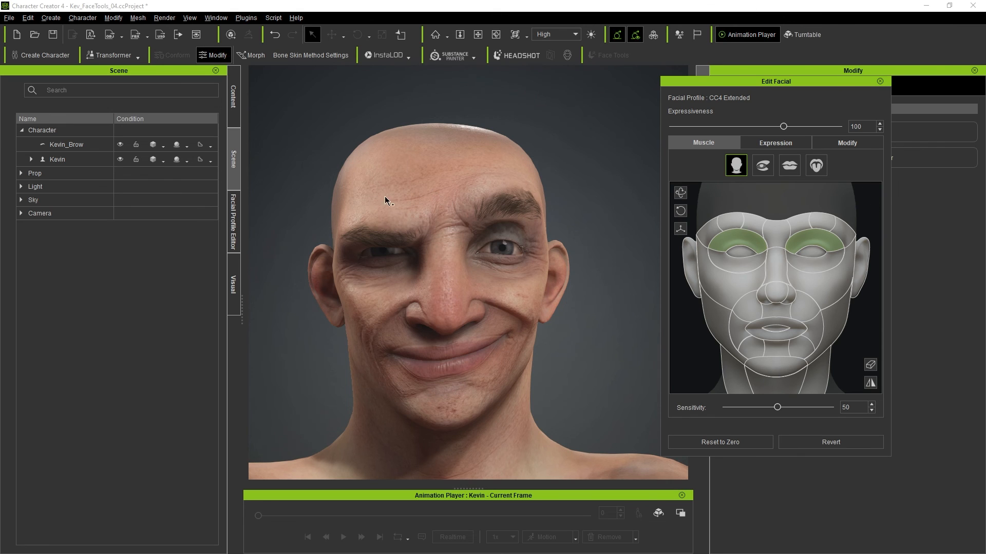
Close Edit Facial and load the Kev_FaceTools_05 project with the Replace All option.
left_click(880, 81)
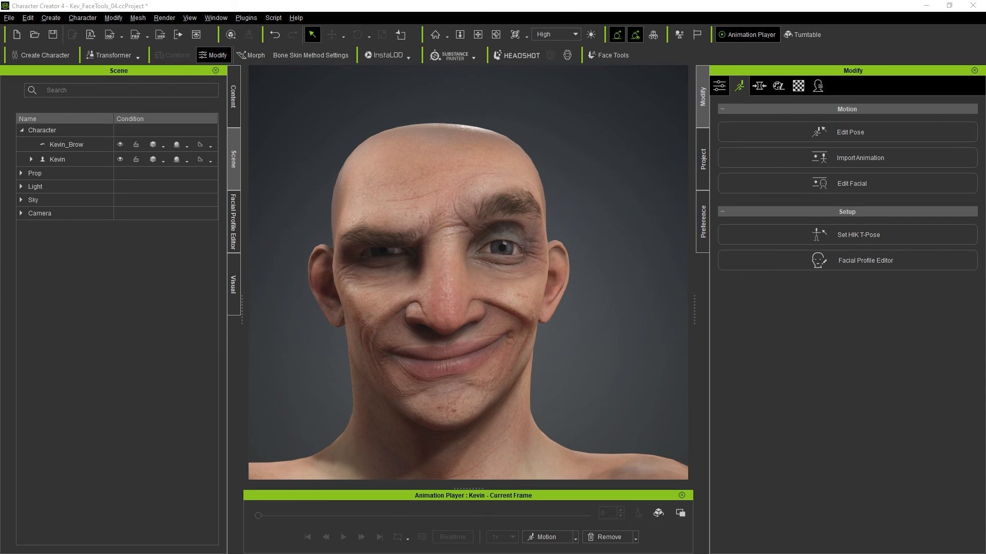
left_click_drag(475, 267, 482, 244)
left_click(492, 303)
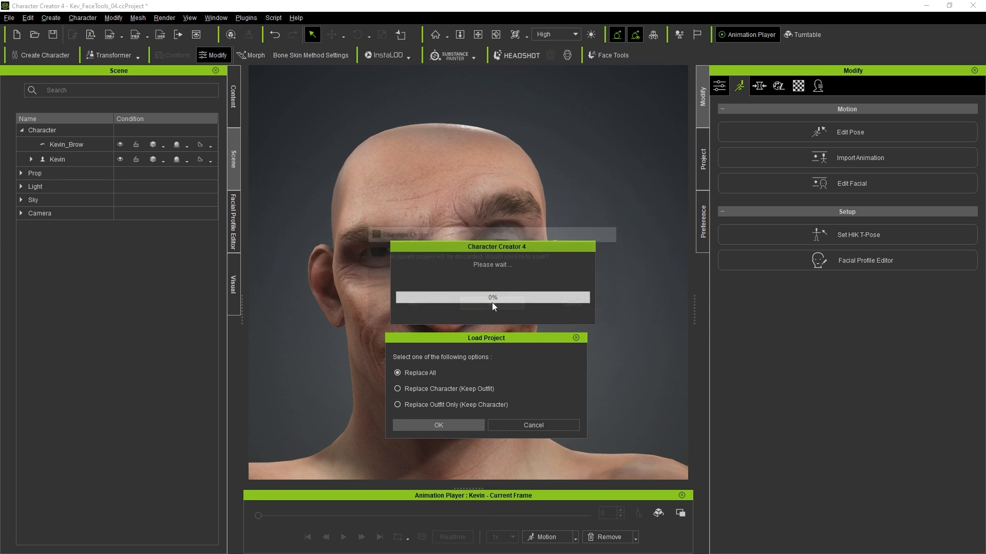
left_click(439, 425)
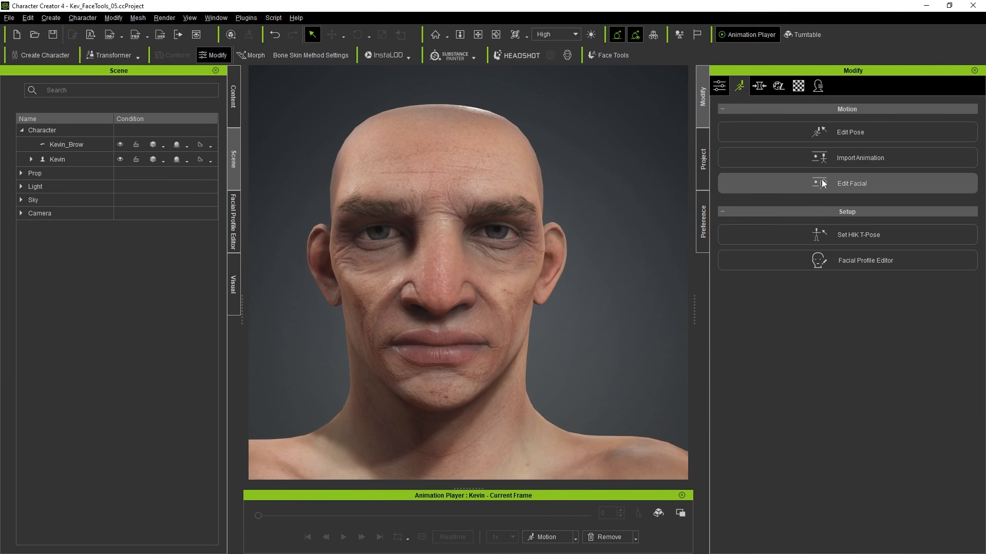
Open Edit Facial, reset the expression to zero, clear the muscle selection, and raise both mouth corners into a slight smile.
left_click(821, 184)
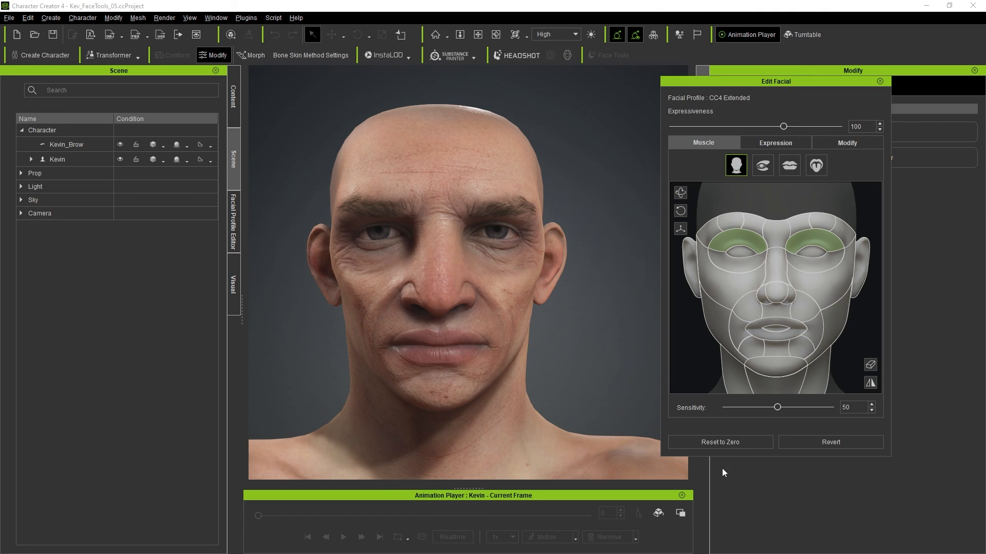
left_click(718, 442)
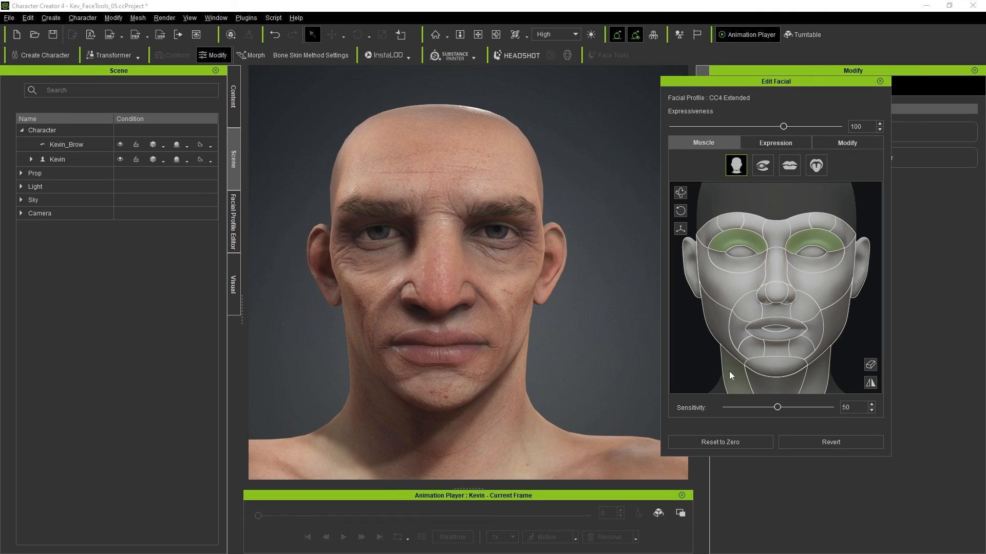
left_click(873, 365)
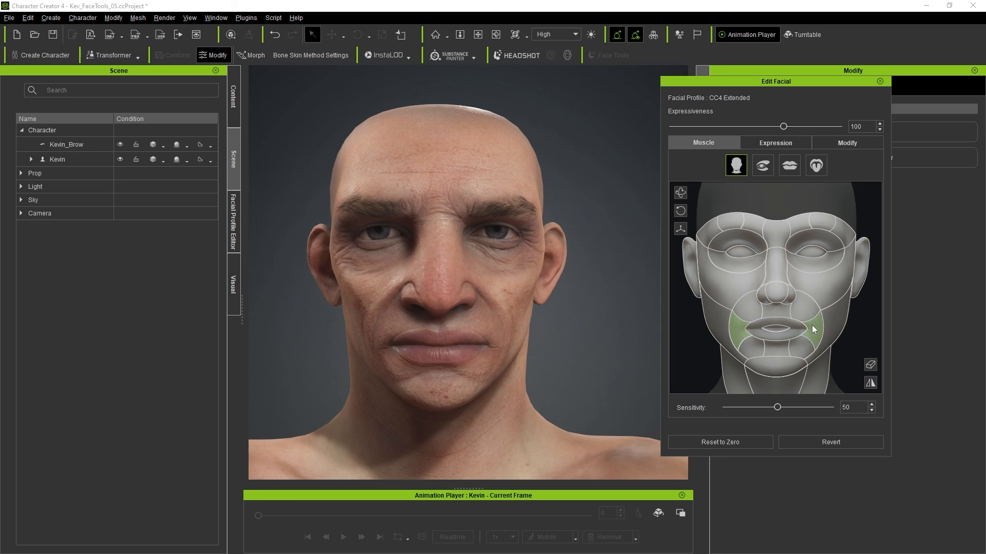
mouse_move(812, 325)
left_mouse_down()
mouse_move(806, 263)
mouse_move(806, 375)
mouse_move(797, 255)
mouse_move(796, 304)
mouse_move(784, 322)
mouse_move(784, 223)
mouse_move(833, 292)
mouse_move(753, 291)
mouse_move(801, 288)
left_mouse_up()
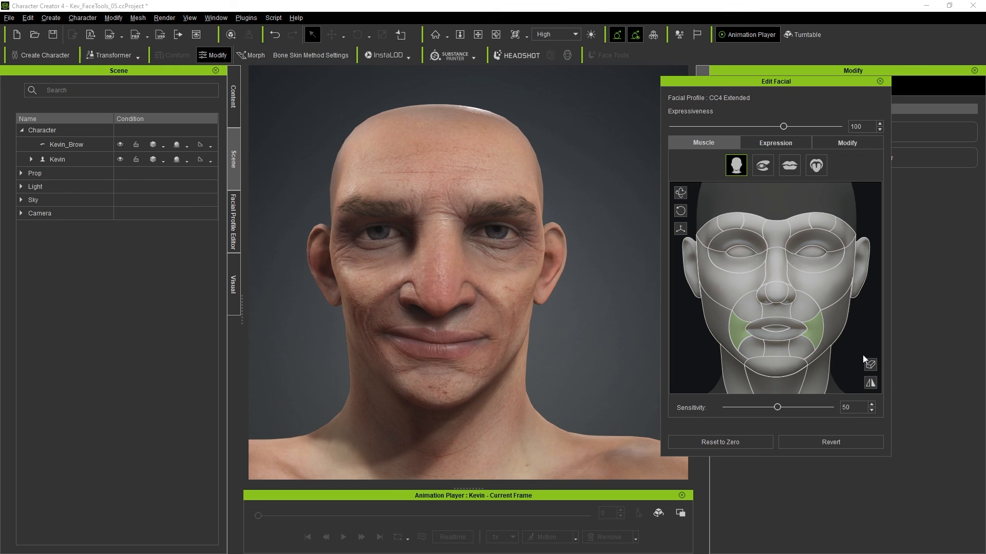
Reset the smile to zero, select all brow muscle areas on both sides, and move them together to test the brows.
left_click(871, 365)
left_click(729, 442)
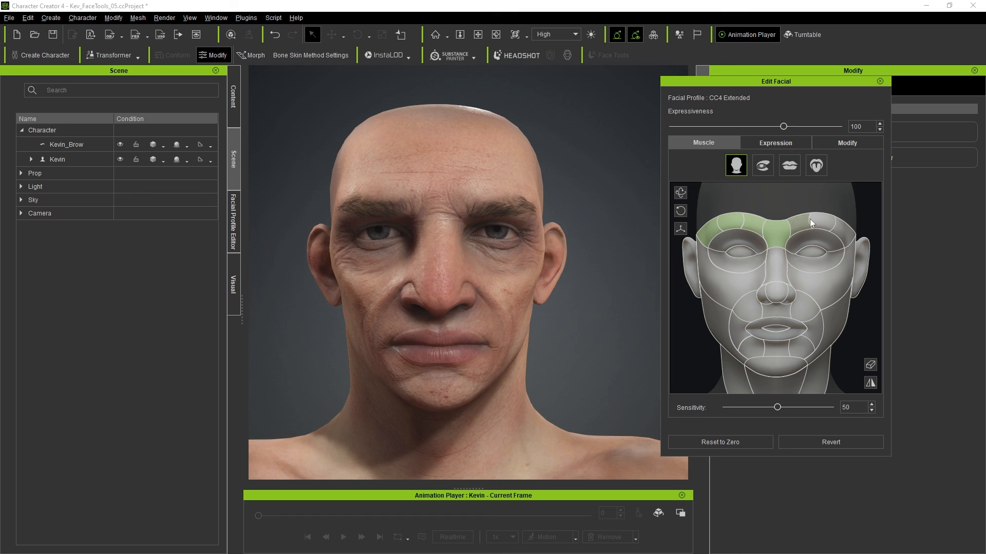
mouse_move(809, 255)
left_mouse_down()
mouse_move(764, 199)
mouse_move(827, 238)
mouse_move(726, 289)
mouse_move(720, 255)
mouse_move(816, 260)
mouse_move(741, 233)
mouse_move(798, 206)
mouse_move(740, 236)
mouse_move(742, 190)
mouse_move(845, 187)
mouse_move(839, 241)
mouse_move(784, 272)
mouse_move(764, 256)
left_mouse_up()
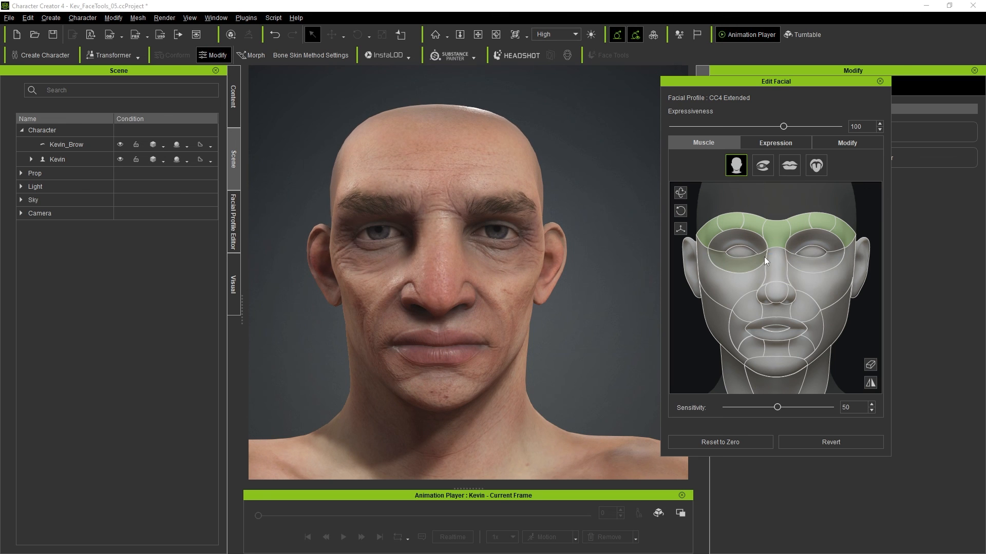
Clear the brow selection, select both cheek and lower-eyelid areas, and push them up into a squint.
left_click(870, 365)
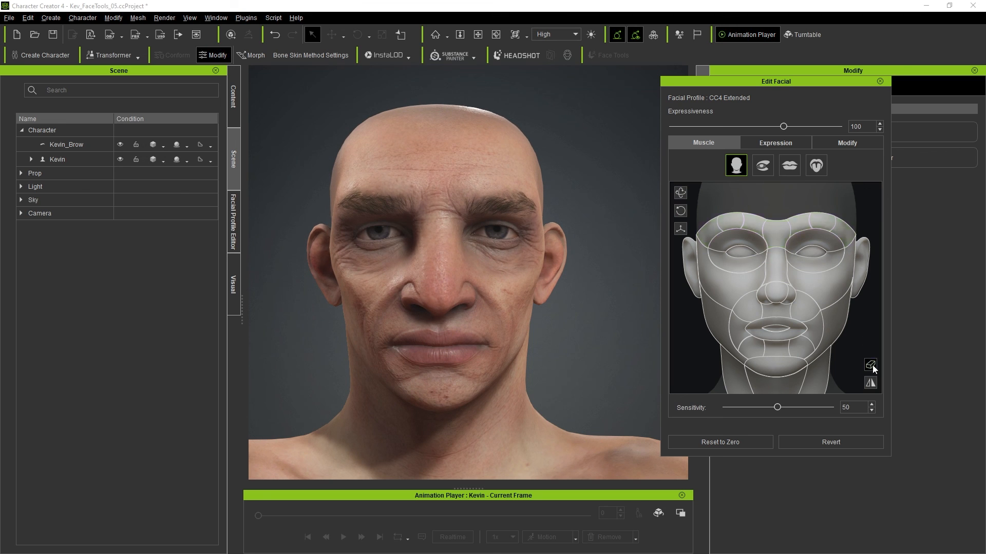
left_click(741, 270)
left_click(819, 261, "ctrl")
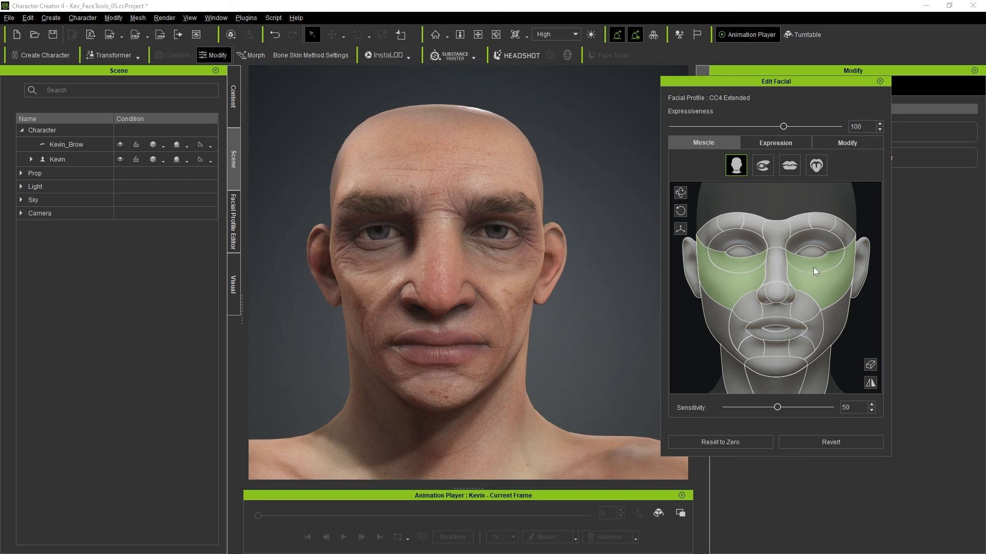
left_click_drag(813, 266, 793, 199)
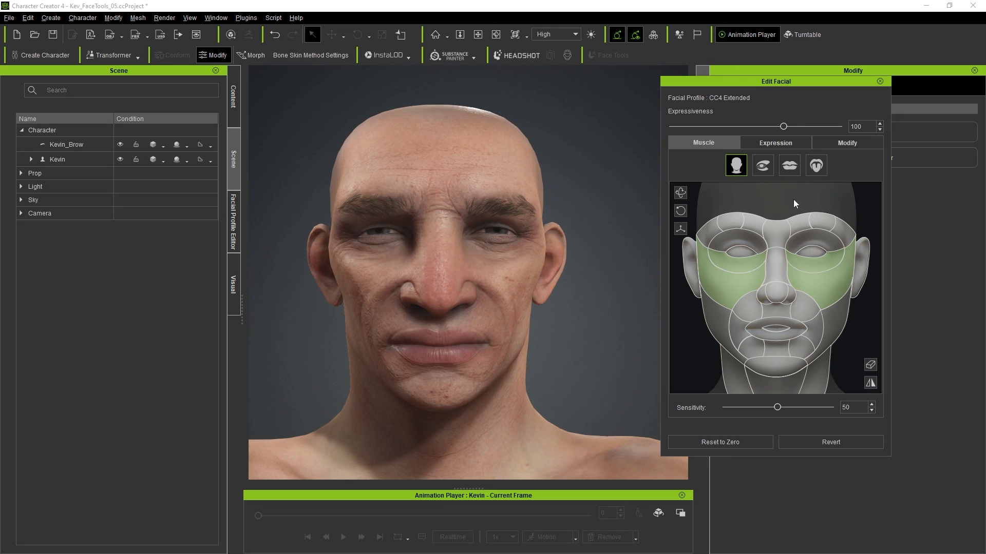
Clear the muscle selection, reset the expression to zero, and raise the character's right inner brow together with the area between the brows.
left_click(871, 365)
left_click(719, 441)
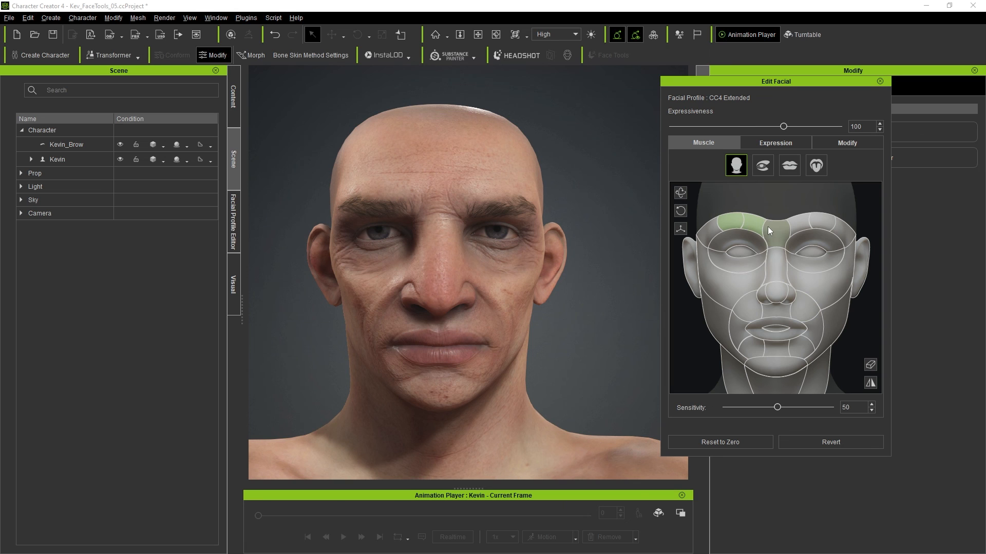
left_click_drag(768, 226, 777, 146)
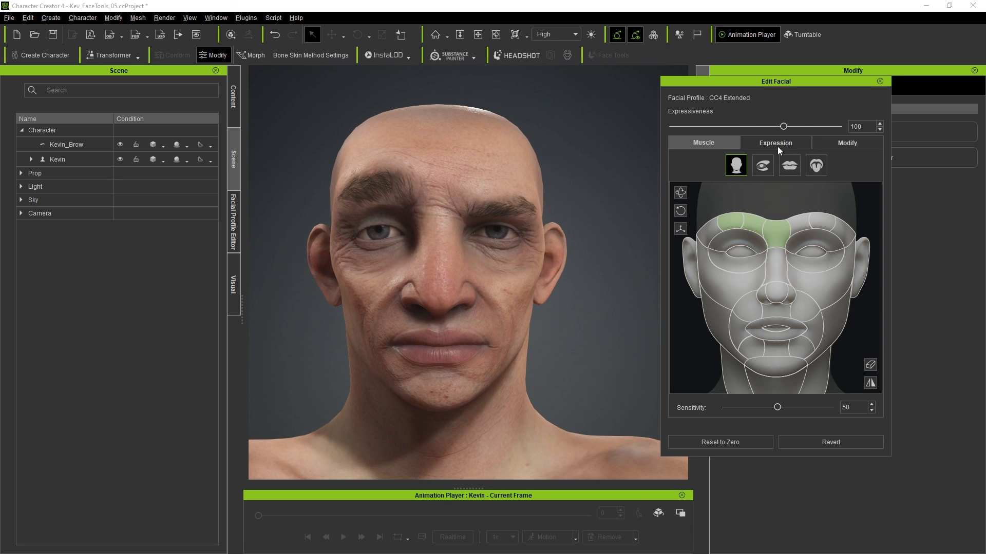